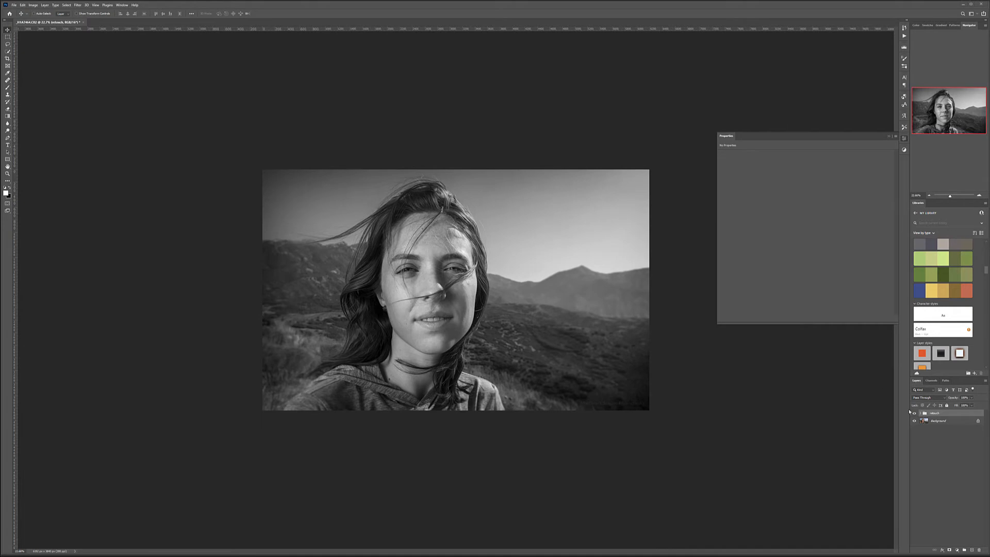
# Step: Compare the portrait with and without the retouching layer group and inspect the layers inside the group
pyautogui.click(915, 413)
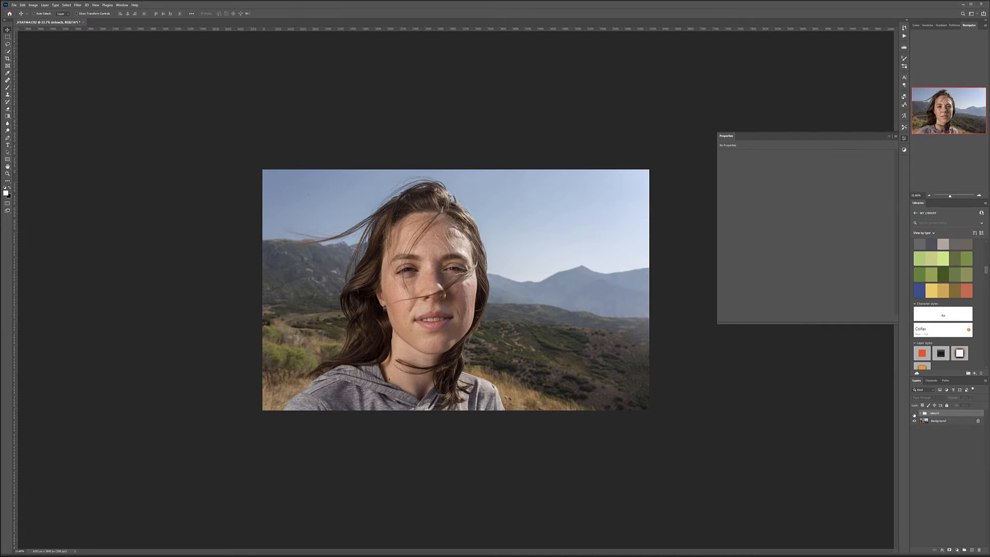
pyautogui.click(920, 414)
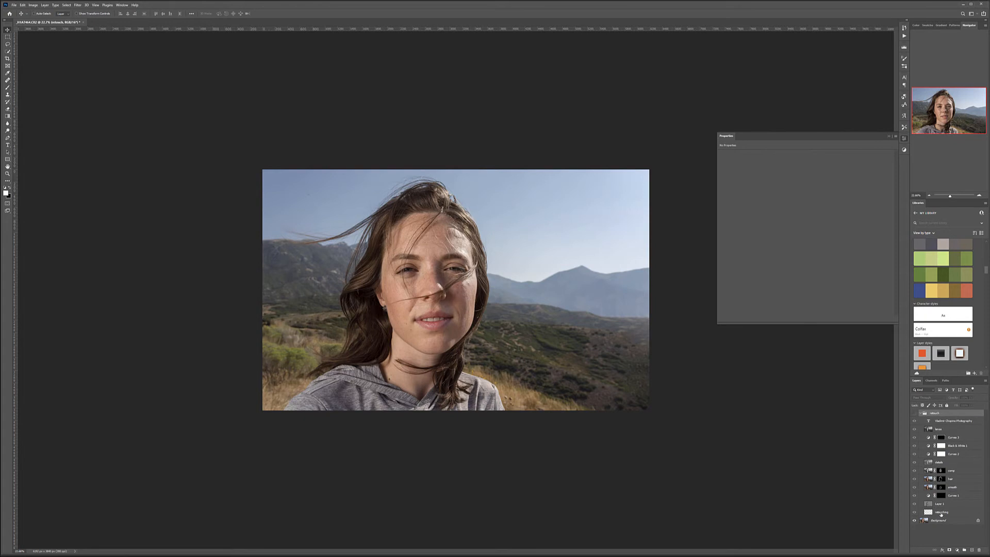
pyautogui.click(921, 414)
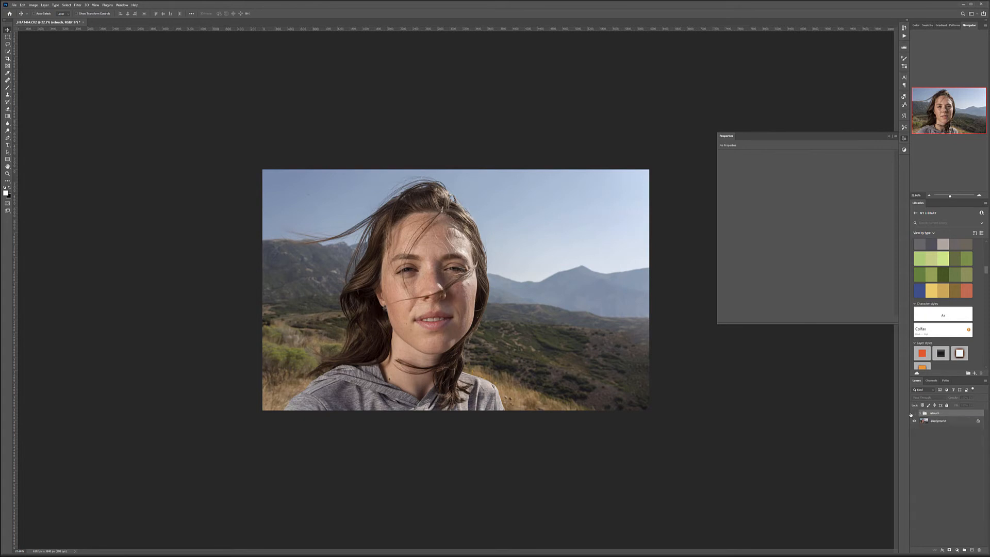
pyautogui.click(915, 414)
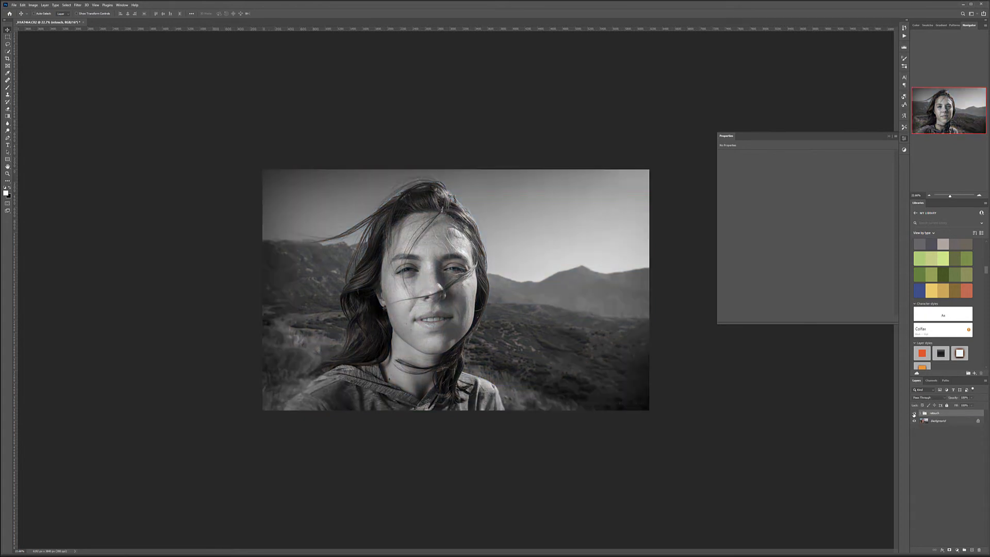
pyautogui.click(915, 414)
pyautogui.click(915, 414)
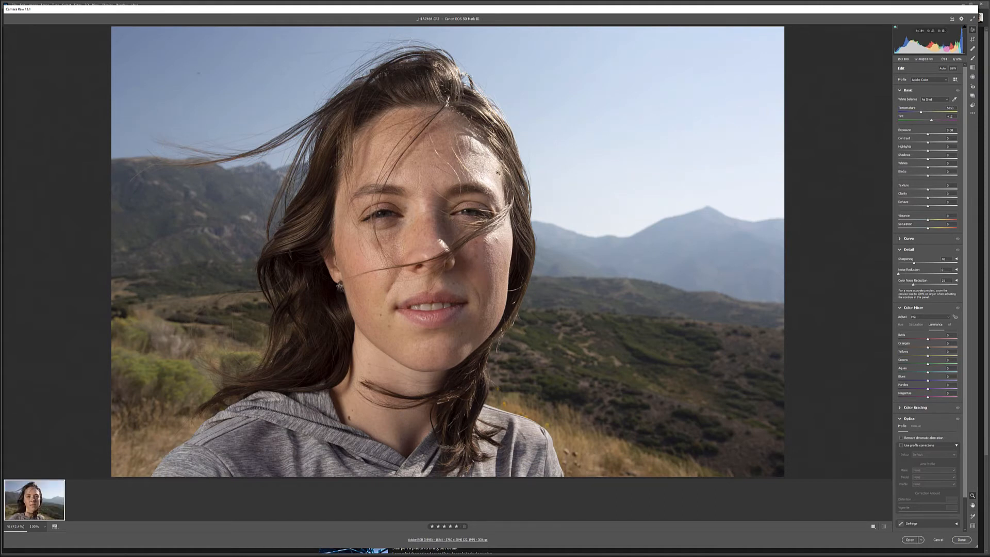
# Step: Lower the raw photo's Highlights to -100 and raise its Shadows slightly
pyautogui.moveTo(518, 164); pyautogui.dragTo(687, 246)
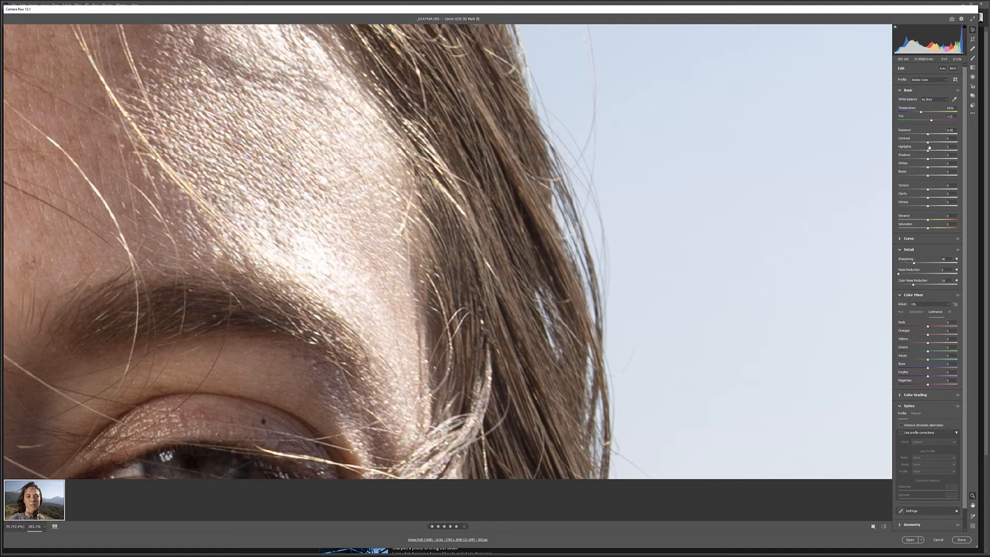
pyautogui.moveTo(928, 151); pyautogui.dragTo(891, 150)
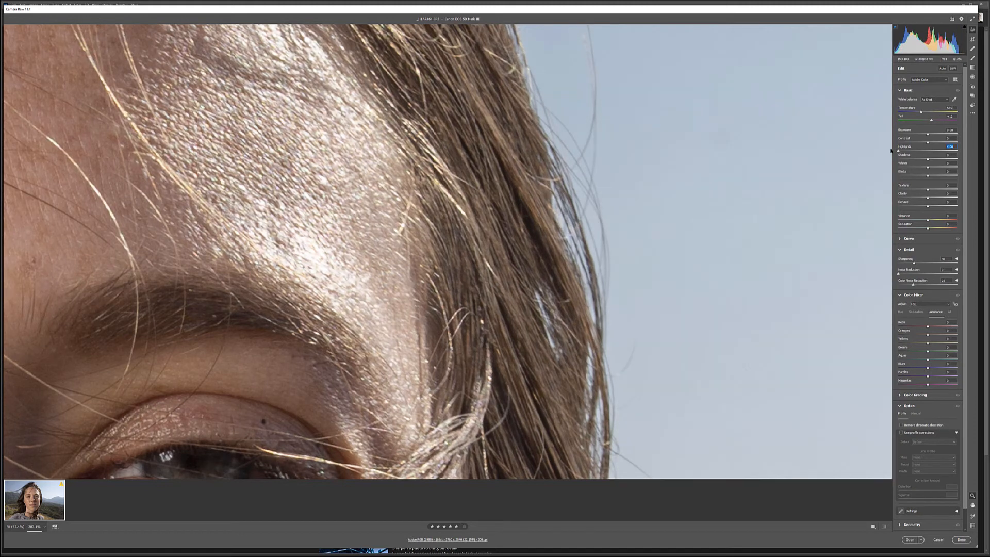
pyautogui.moveTo(387, 238); pyautogui.dragTo(270, 296)
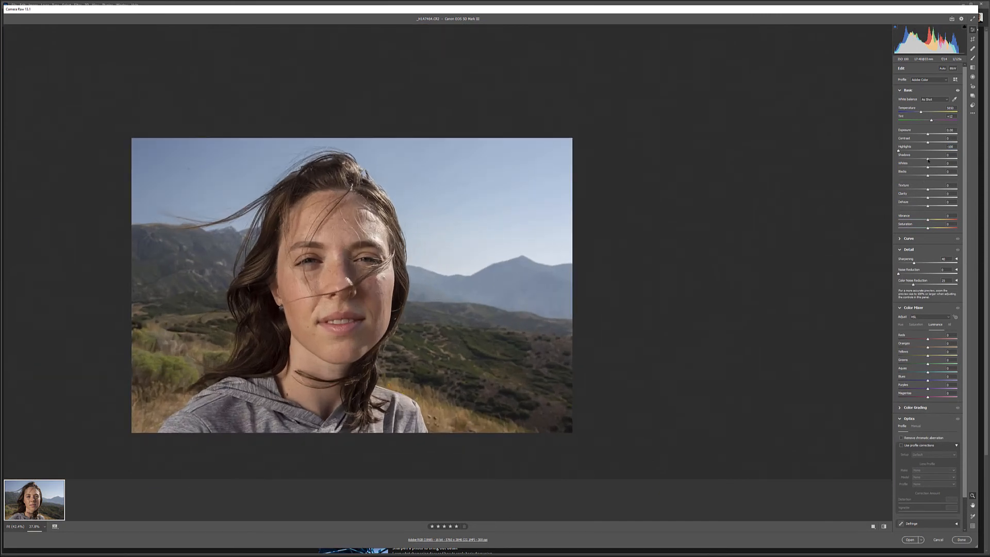
pyautogui.moveTo(947, 159)
pyautogui.mouseDown()
pyautogui.moveTo(956, 160)
pyautogui.moveTo(933, 159)
pyautogui.mouseUp()
# Step: Raise the Color Mixer luminance of Oranges to +17 and of Reds to +7
pyautogui.moveTo(928, 348)
pyautogui.mouseDown()
pyautogui.moveTo(950, 348)
pyautogui.moveTo(898, 347)
pyautogui.moveTo(971, 348)
pyautogui.moveTo(920, 348)
pyautogui.moveTo(932, 348)
pyautogui.mouseUp()
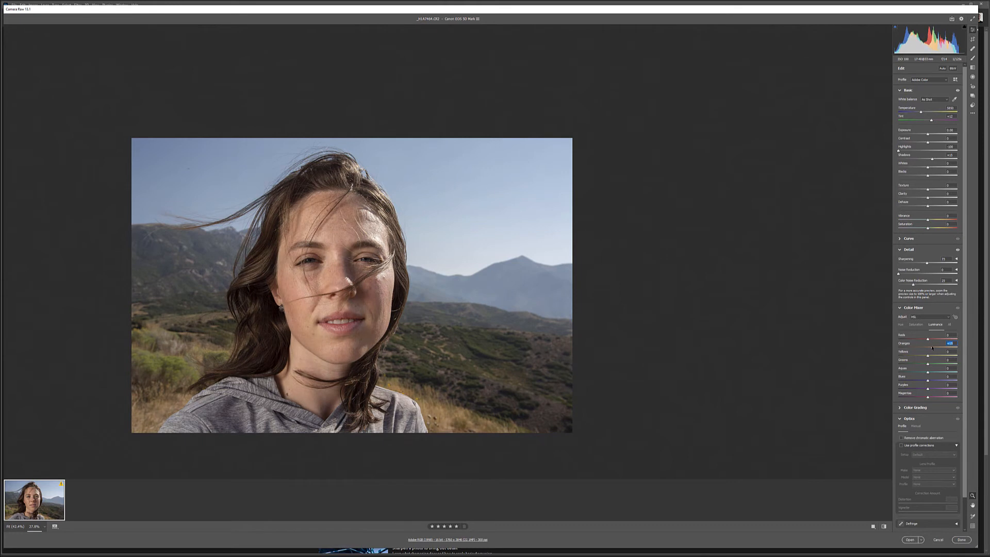
pyautogui.moveTo(932, 349); pyautogui.dragTo(941, 348)
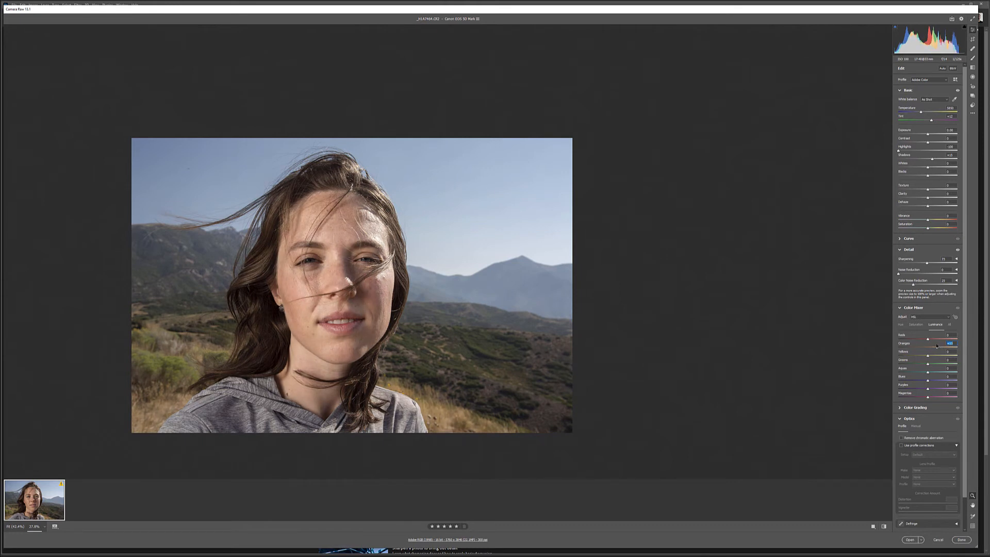
pyautogui.moveTo(928, 339); pyautogui.dragTo(931, 340)
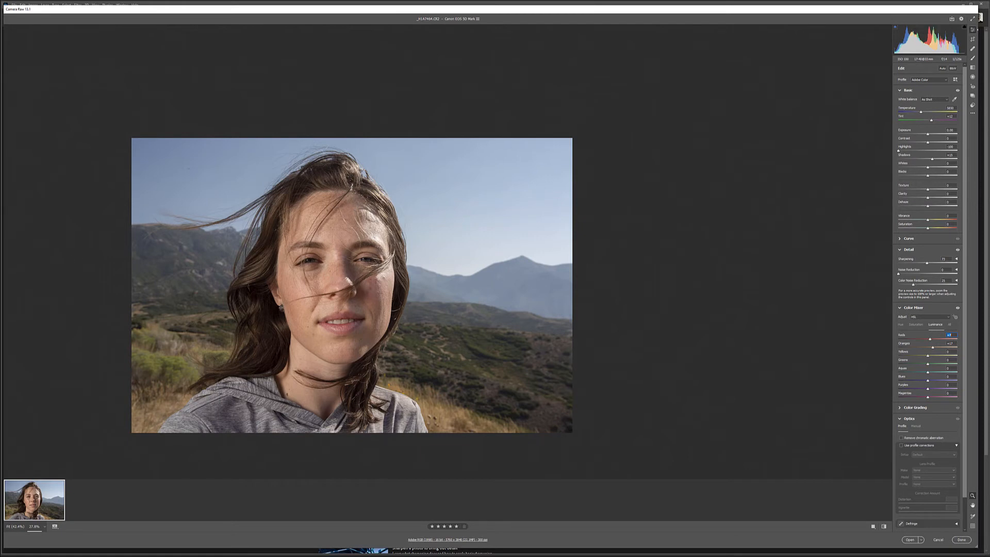
pyautogui.press('Return')
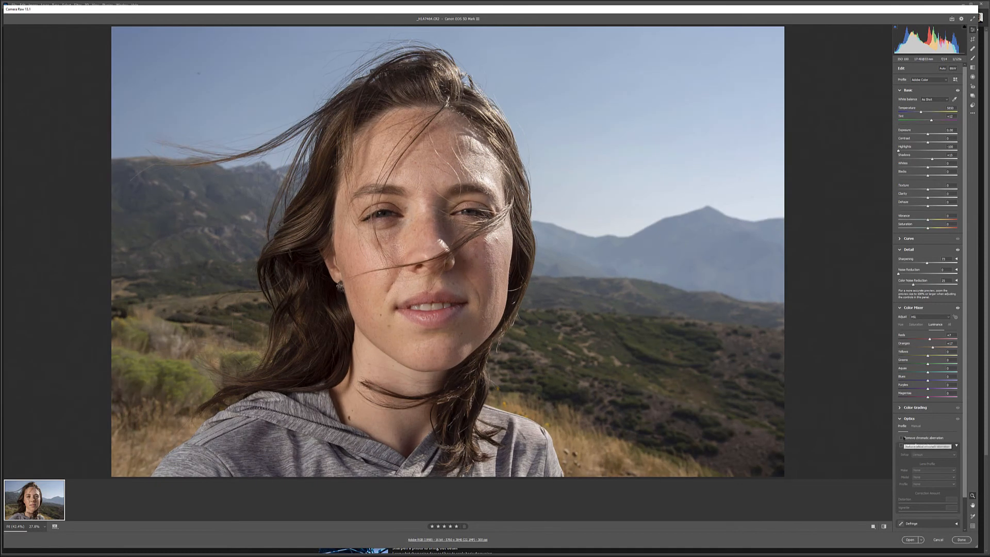
# Step: Turn on chromatic aberration removal and lens profile corrections for the raw photo
pyautogui.click(902, 438)
pyautogui.click(903, 445)
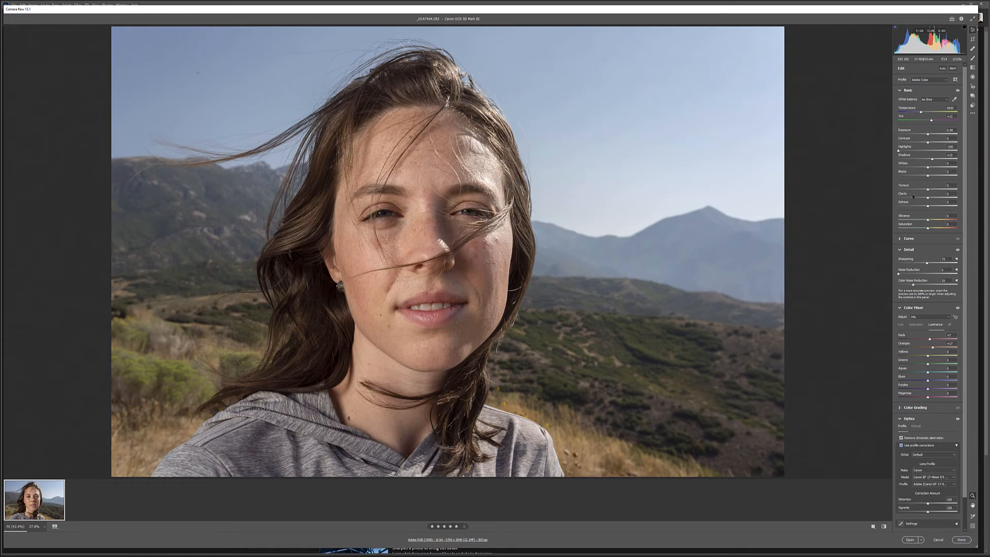
pyautogui.click(916, 324)
pyautogui.moveTo(927, 348); pyautogui.dragTo(931, 348)
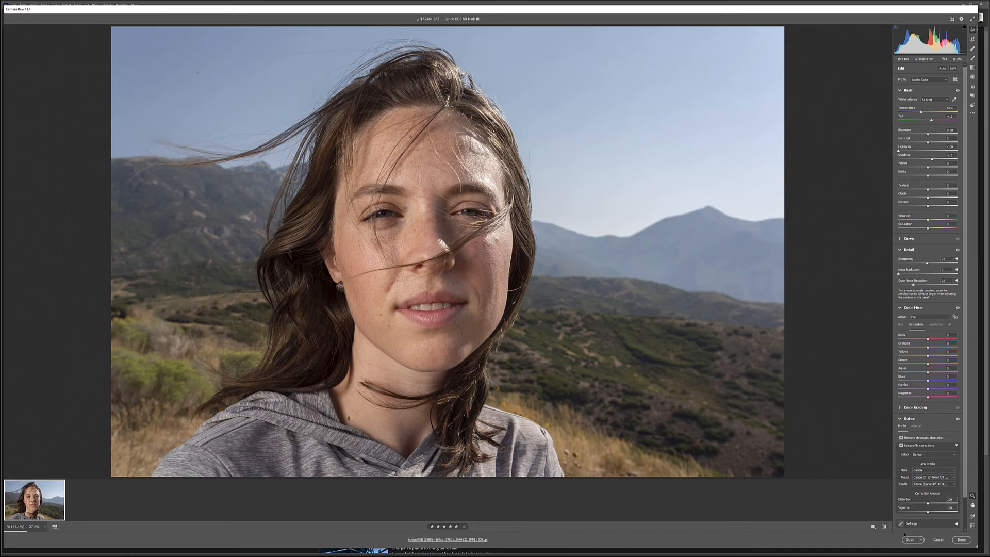
# Step: Open the developed photo in Photoshop and extend the landscape side of the canvas beside the face with a content-aware crop
pyautogui.click(962, 540)
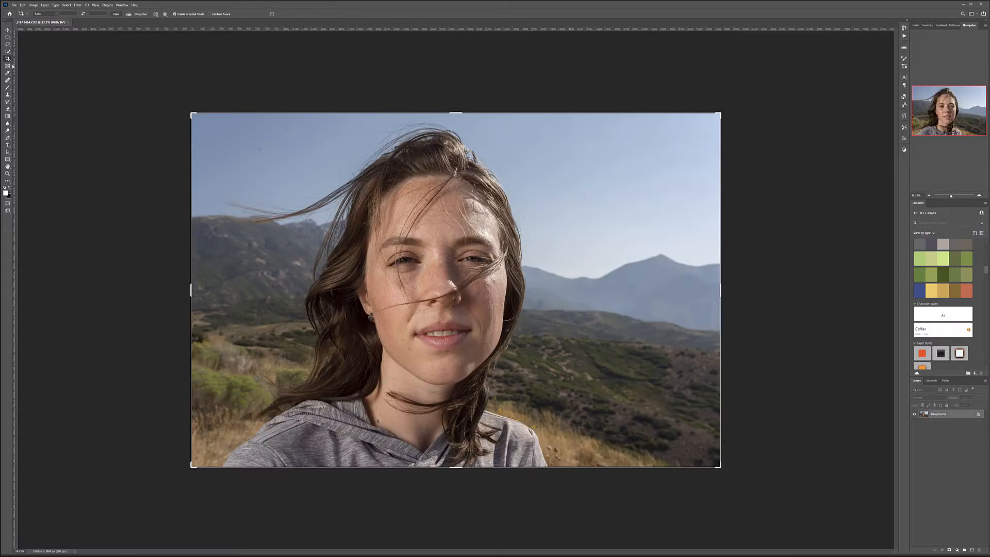
pyautogui.moveTo(719, 288); pyautogui.dragTo(741, 287)
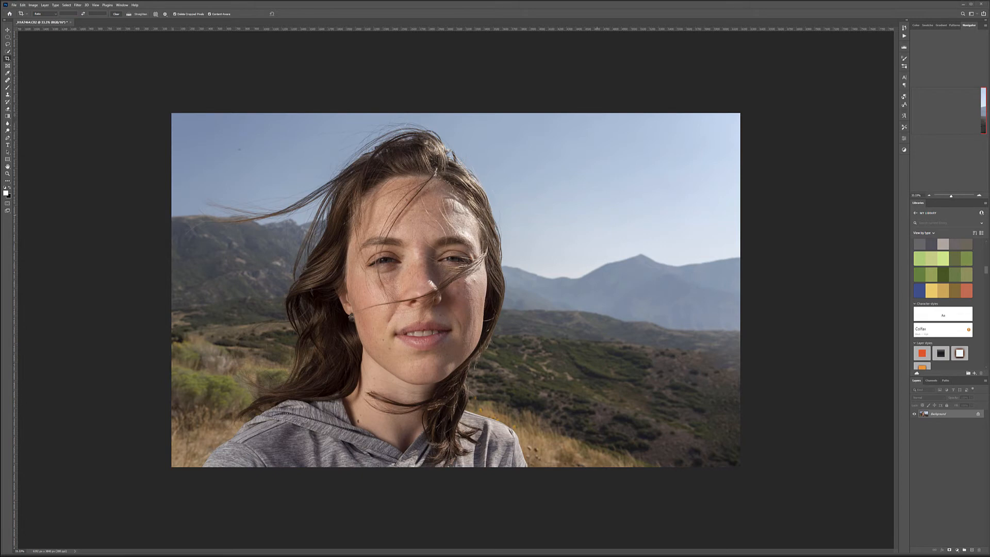
# Step: Add a new empty layer above the Background and name it retouching
pyautogui.click(973, 551)
pyautogui.doubleClick(935, 414)
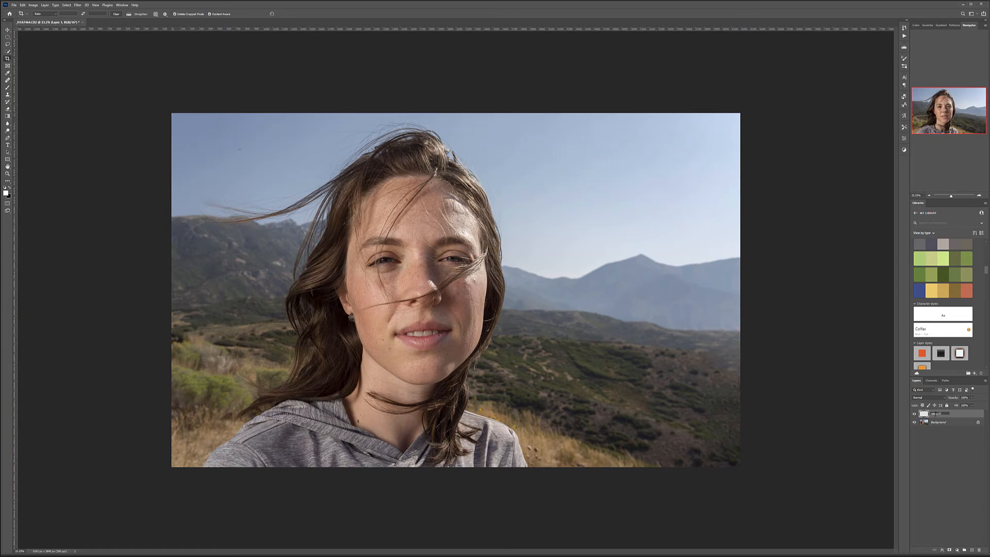
pyautogui.write('retouching')
pyautogui.press('Return')
# Step: Heal the small dark skin mark beside the corner of the mouth with the Healing Brush
pyautogui.click(7, 81)
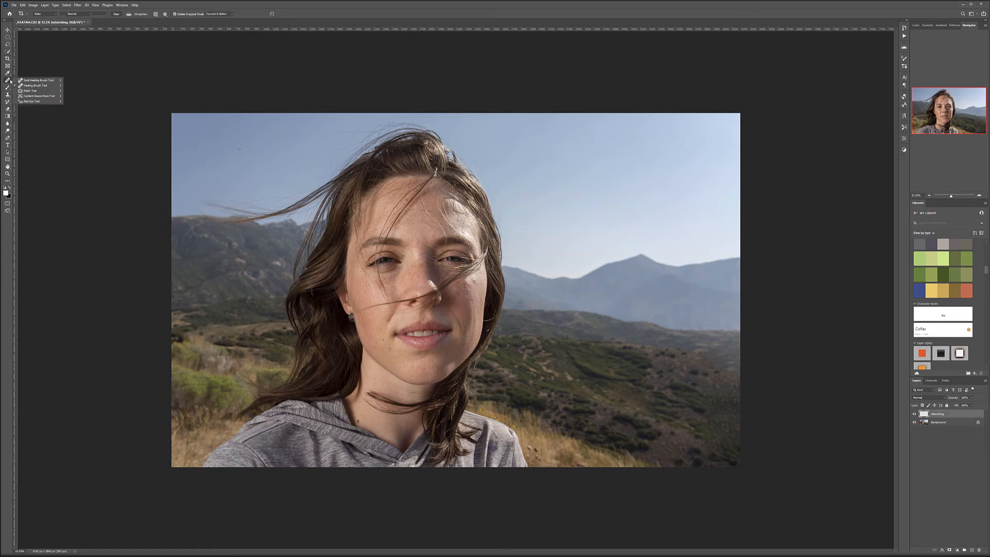
pyautogui.click(39, 87)
pyautogui.moveTo(422, 332); pyautogui.dragTo(746, 323)
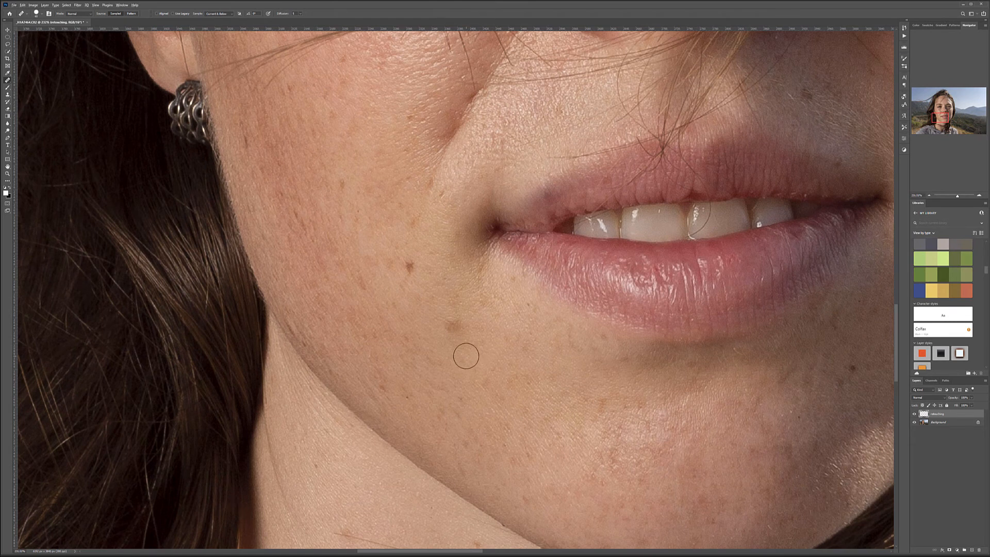
pyautogui.click(453, 326)
pyautogui.moveTo(774, 181); pyautogui.dragTo(579, 338)
pyautogui.moveTo(615, 214); pyautogui.dragTo(619, 398)
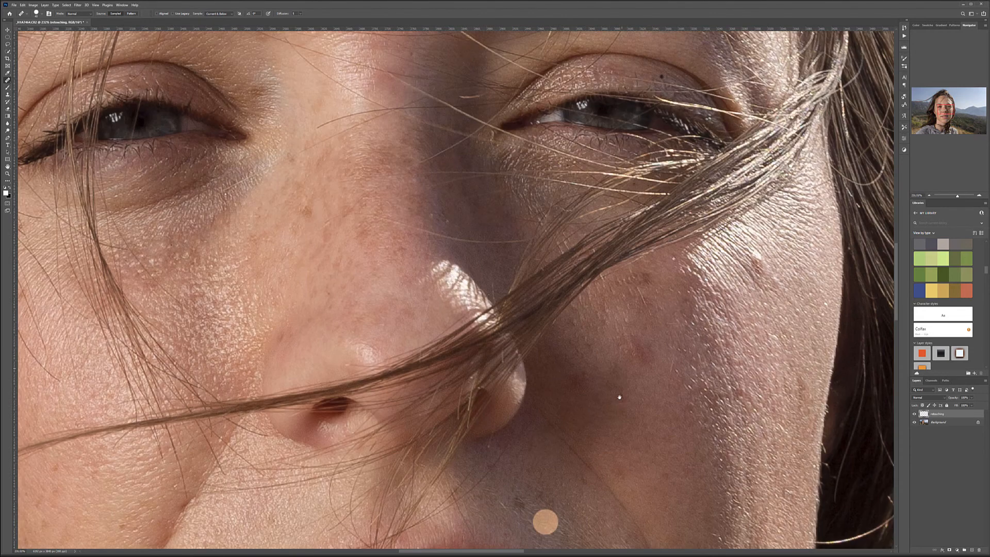
# Step: Heal the reddish blemish on the shaded cheek beside the nose
pyautogui.moveTo(564, 283); pyautogui.dragTo(660, 277)
pyautogui.moveTo(638, 203); pyautogui.dragTo(557, 56)
pyautogui.moveTo(496, 482); pyautogui.dragTo(405, 429)
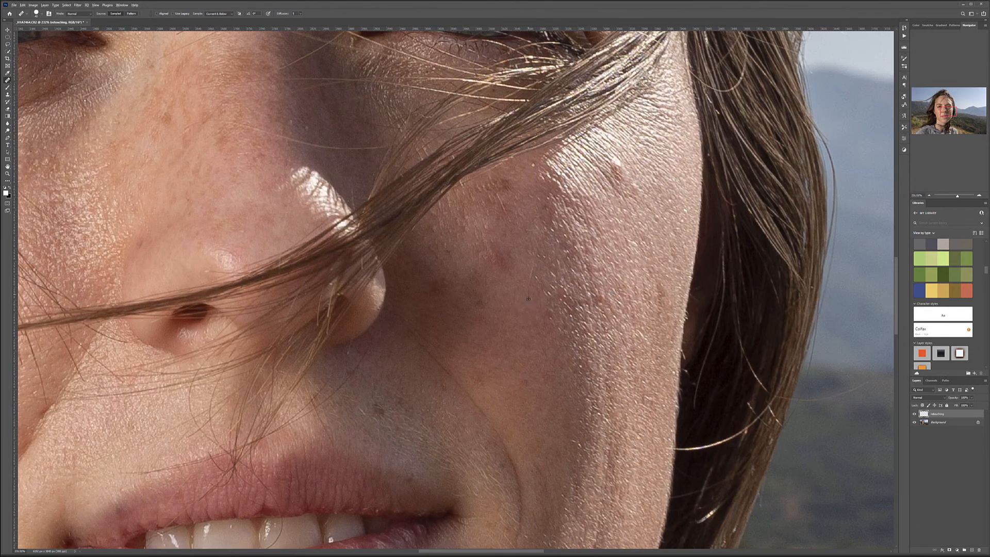
pyautogui.click(493, 253)
pyautogui.moveTo(539, 296); pyautogui.dragTo(575, 555)
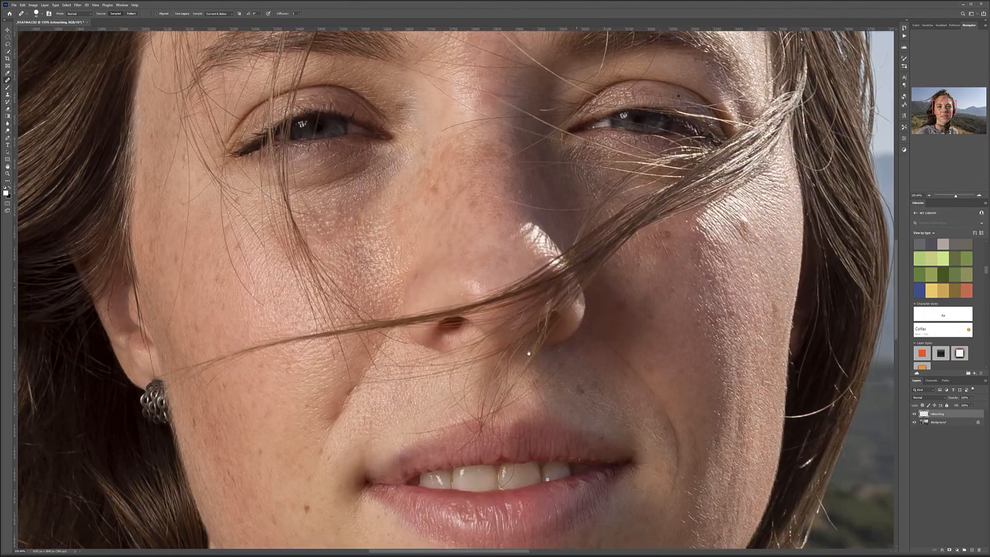
# Step: Heal the blemishes on the sunlit cheek below the eye, sampling clean skin nearby
pyautogui.scroll(-15, 535, 337)
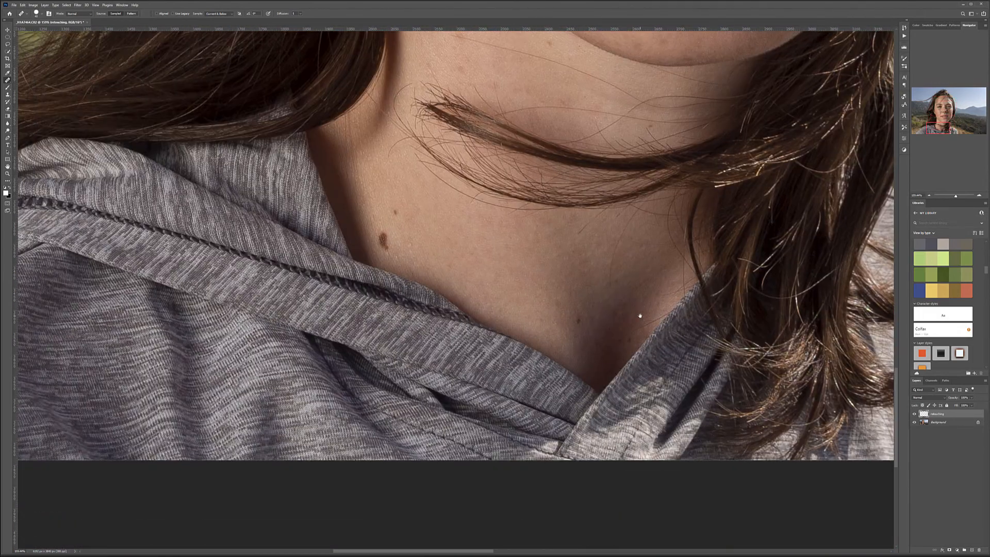
pyautogui.scroll(-6, 640, 315)
pyautogui.moveTo(625, 140); pyautogui.dragTo(480, 396)
pyautogui.moveTo(496, 119); pyautogui.dragTo(515, 190)
pyautogui.scroll(6, 600, 336)
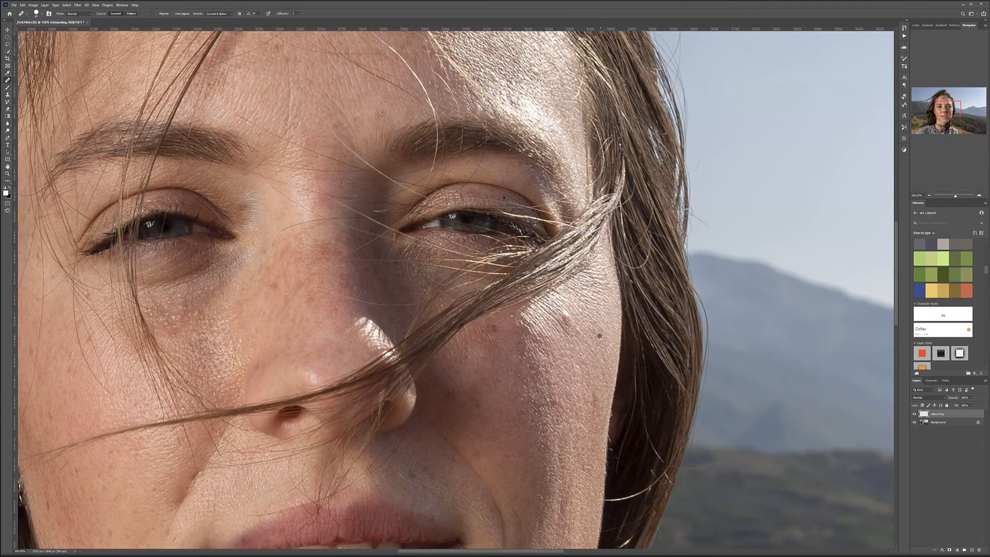
pyautogui.scroll(2, 563, 319)
pyautogui.click(548, 303)
pyautogui.keyDown('alt'); pyautogui.click(583, 292); pyautogui.keyUp('alt')
pyautogui.click(547, 304)
pyautogui.click(550, 308)
pyautogui.keyDown('alt'); pyautogui.click(569, 329); pyautogui.keyUp('alt')
pyautogui.click(552, 324)
pyautogui.click(562, 310)
pyautogui.click(587, 399)
# Step: Add a new layer filled with neutral gray above the retouching layer and set its blend mode to Soft Light
pyautogui.scroll(-1, 555, 368)
pyautogui.scroll(-3, 555, 368)
pyautogui.scroll(2, 556, 367)
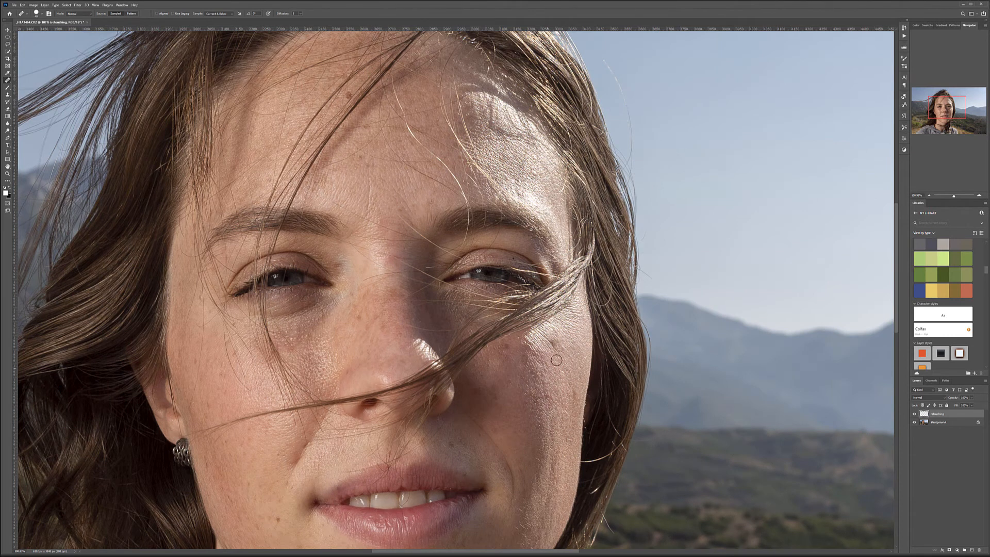
pyautogui.scroll(-3, 447, 285)
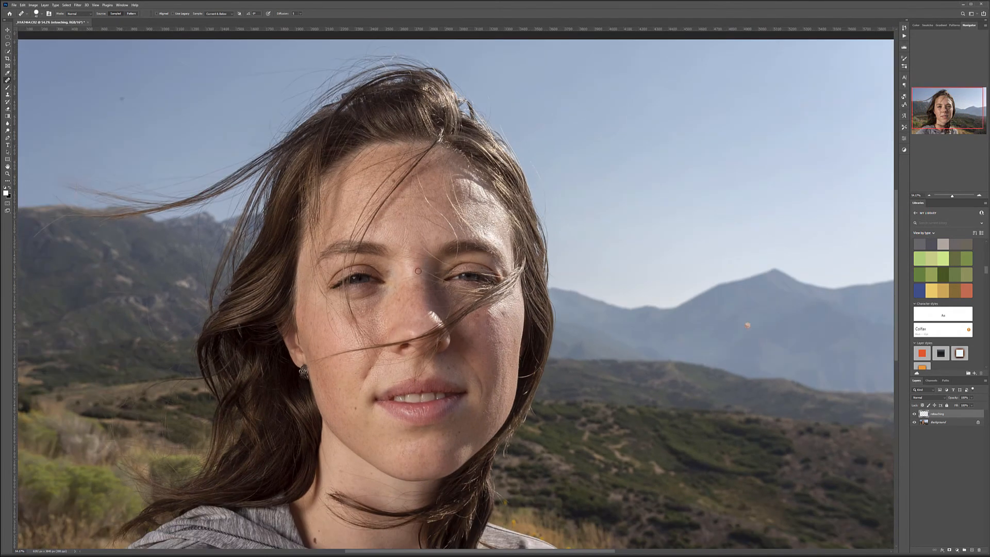
pyautogui.scroll(-1, 461, 273)
pyautogui.scroll(-2, 460, 351)
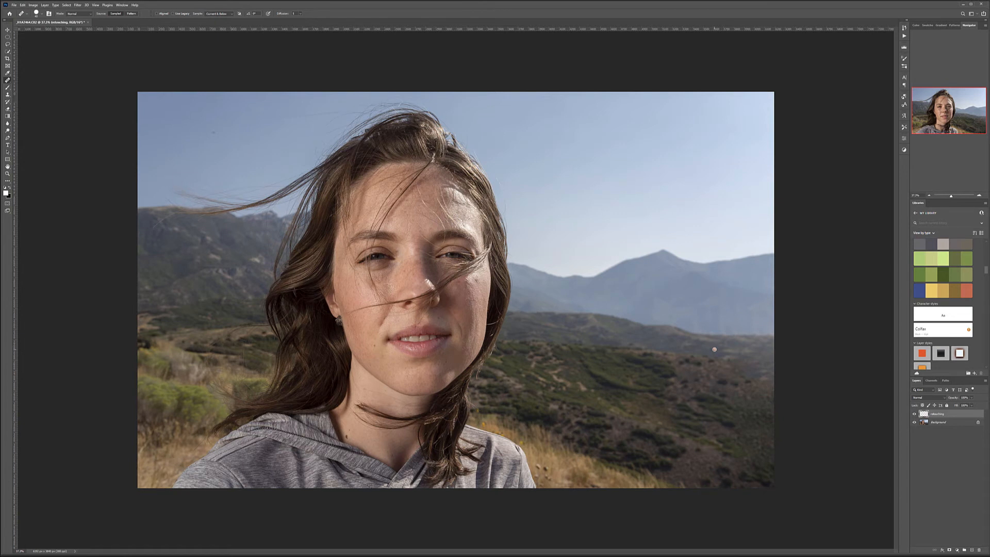
pyautogui.click(972, 550)
pyautogui.hotkey('shift', 'F5')
pyautogui.press('Return')
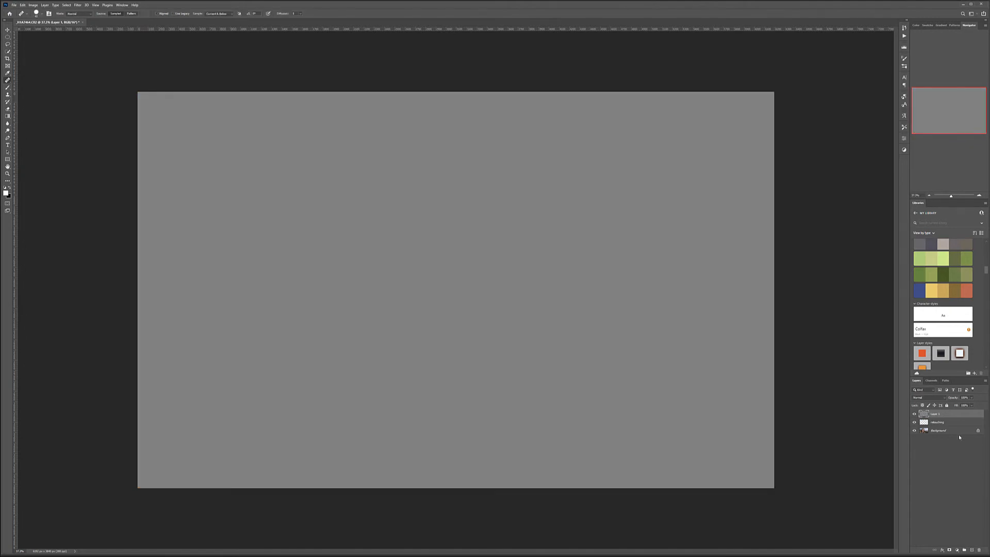
pyautogui.click(944, 398)
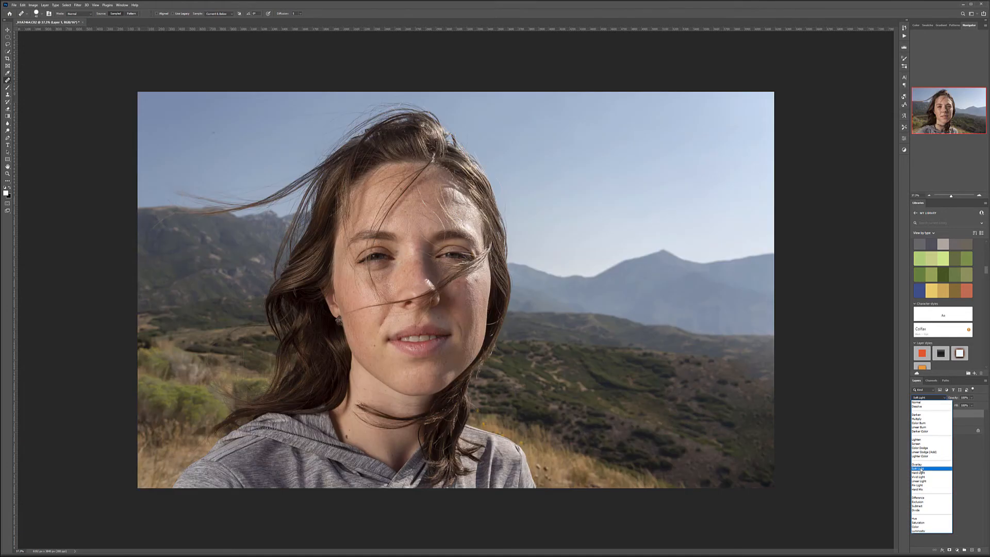
pyautogui.click(919, 469)
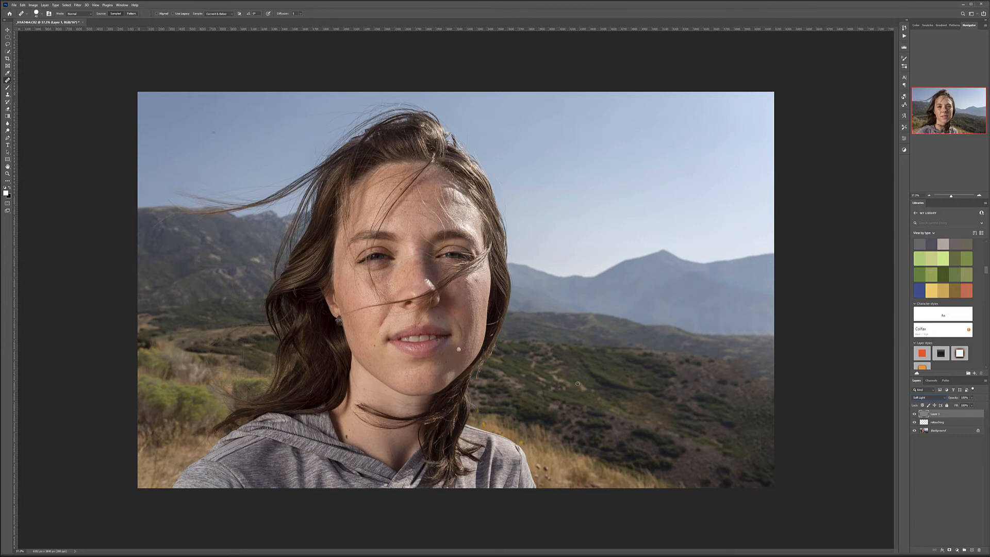
# Step: Add a Black & White adjustment layer above the gray Soft Light layer
pyautogui.click(958, 551)
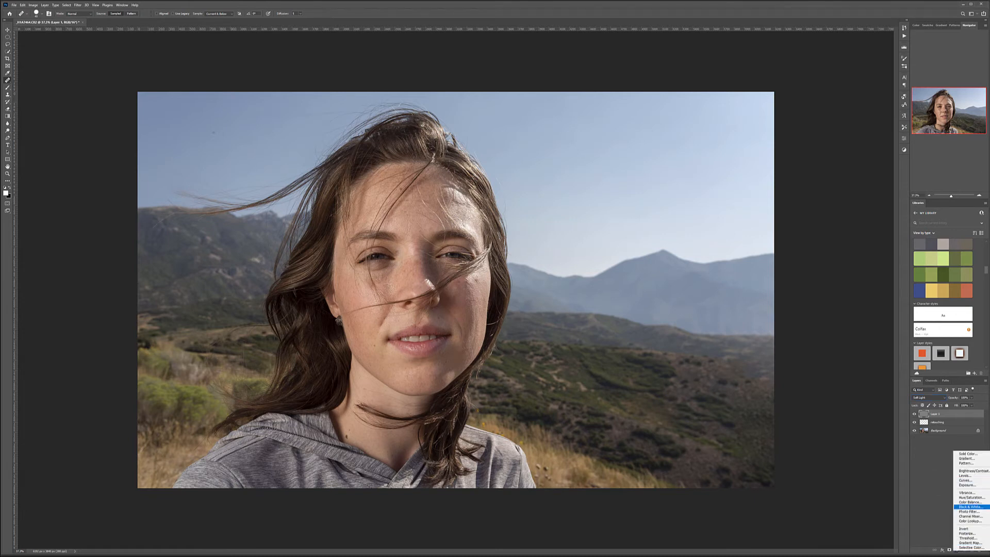
pyautogui.click(971, 506)
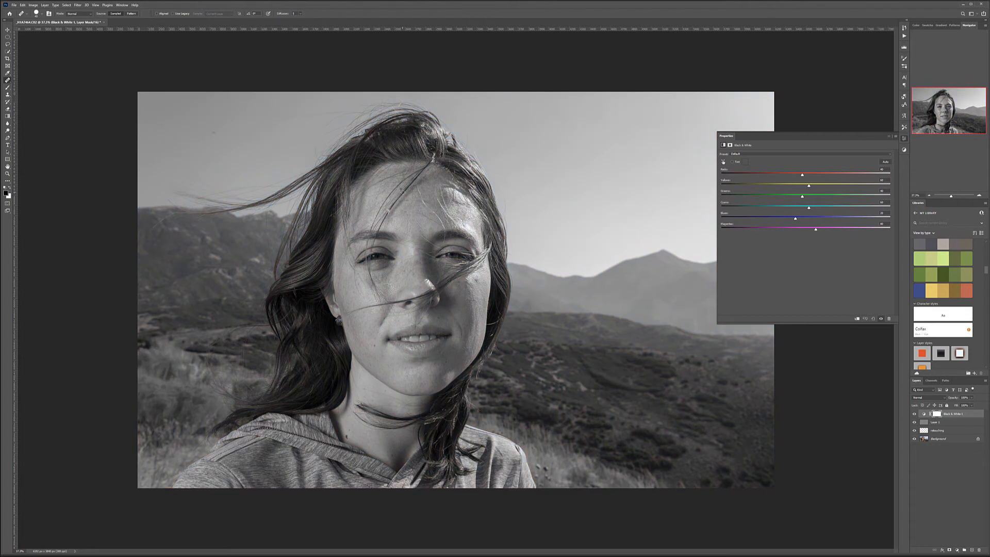
pyautogui.click(11, 88)
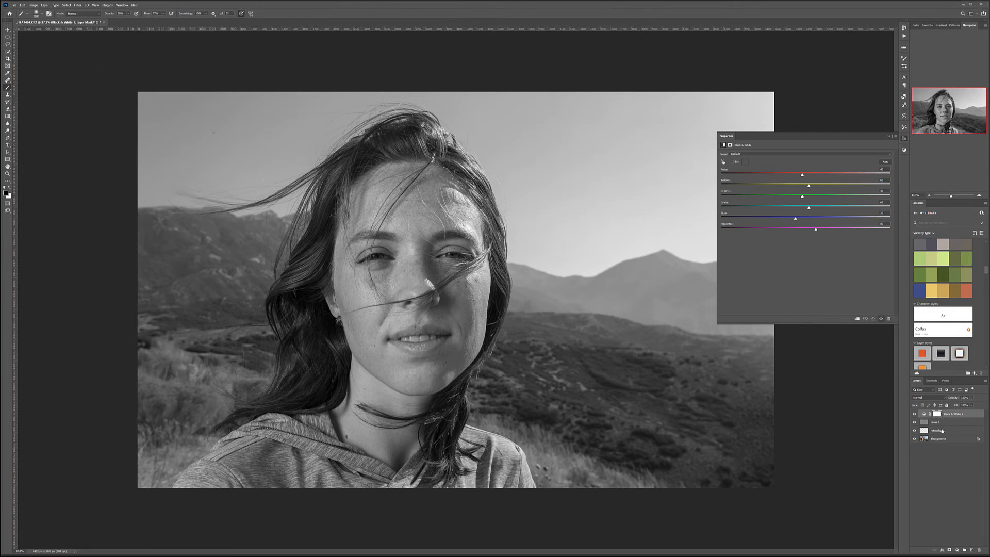
# Step: Heal the small dark spot in the sky beside the hair on the retouching layer, sampling clean sky nearby
pyautogui.click(942, 430)
pyautogui.click(7, 80)
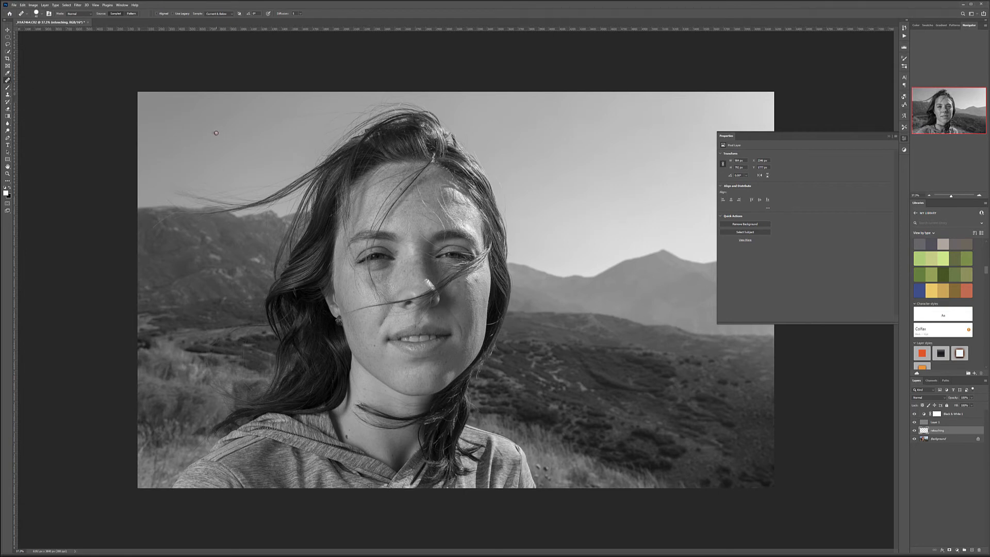
pyautogui.scroll(6, 216, 133)
pyautogui.moveTo(127, 99); pyautogui.dragTo(373, 257)
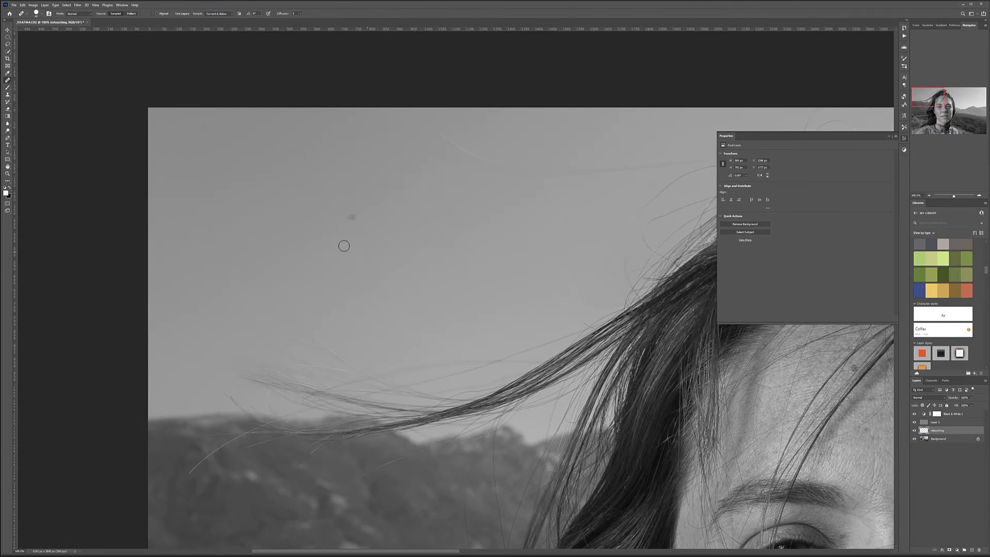
pyautogui.click(359, 213)
pyautogui.click(353, 216)
pyautogui.click(252, 259)
pyautogui.click(334, 244)
pyautogui.keyDown('alt'); pyautogui.click(262, 217); pyautogui.keyUp('alt')
pyautogui.moveTo(423, 238); pyautogui.dragTo(427, 248)
pyautogui.scroll(-5, 426, 248)
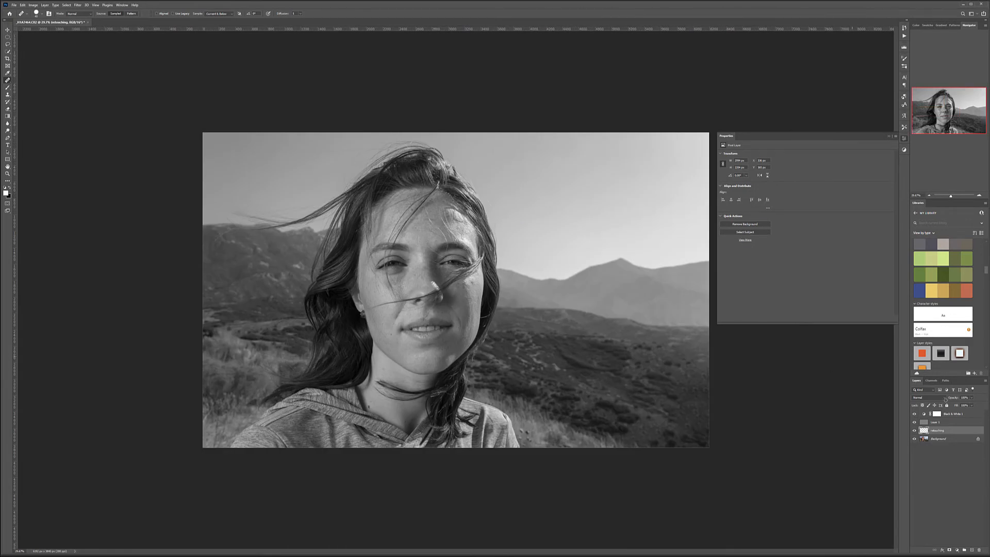
# Step: Dodge and burn the hair and face edges on the gray Soft Light layer with a smaller brush, alternating black and white
pyautogui.click(949, 415)
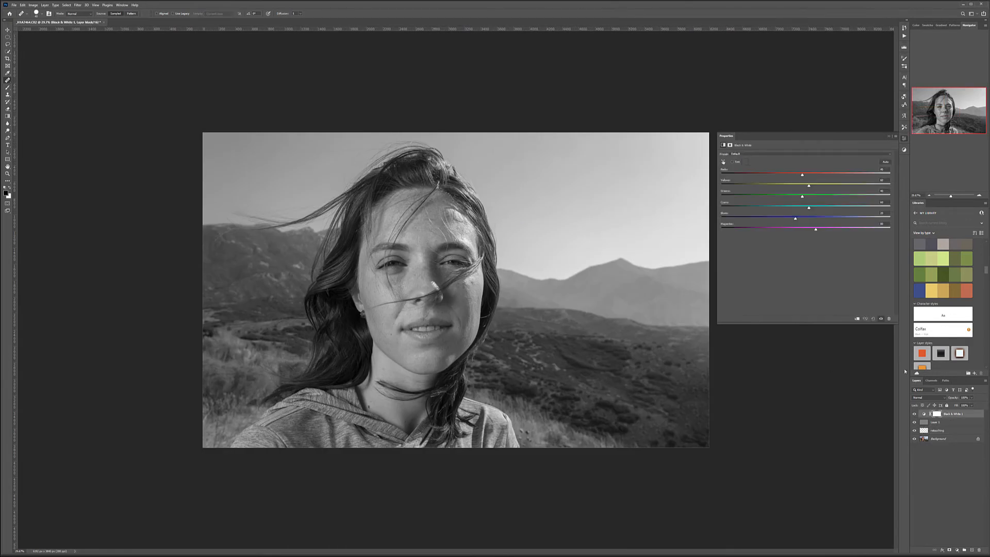
pyautogui.click(924, 423)
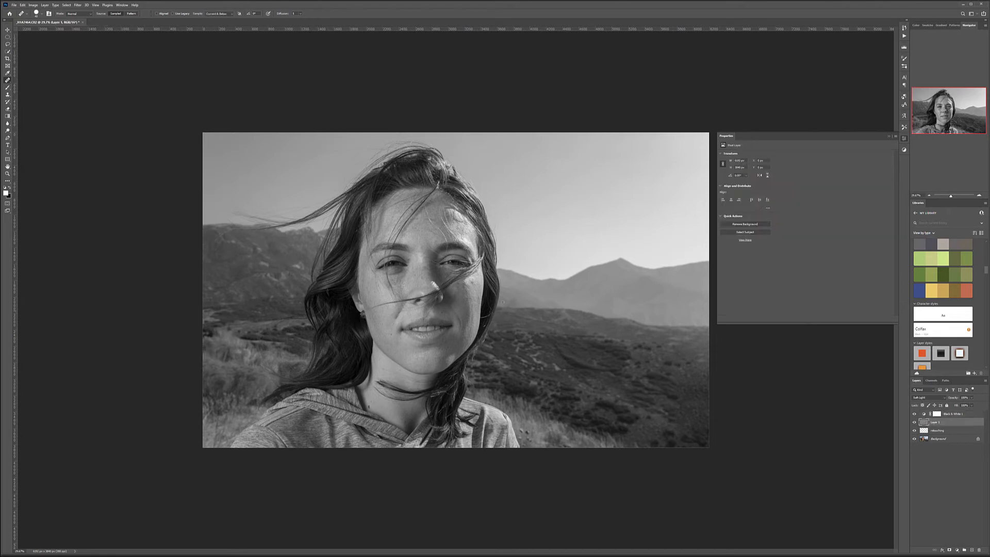
pyautogui.click(8, 88)
pyautogui.press('x')
pyautogui.press('1')
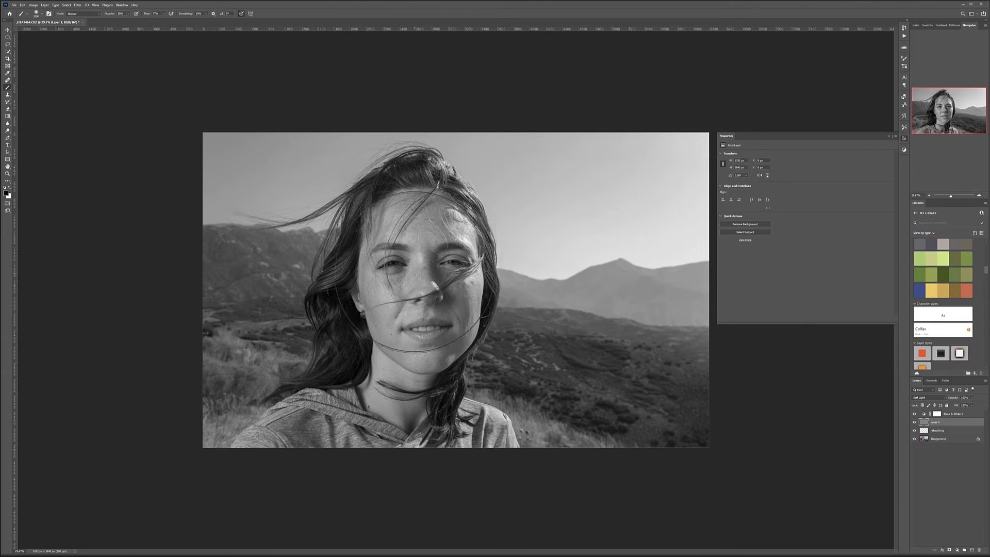
pyautogui.scroll(3, 427, 275)
pyautogui.press('[')
pyautogui.press('[')
pyautogui.press('[')
pyautogui.press('[')
pyautogui.press('[')
pyautogui.press('[')
pyautogui.press('[')
pyautogui.press('[')
pyautogui.press('[')
pyautogui.press('[')
pyautogui.press('[')
pyautogui.press('[')
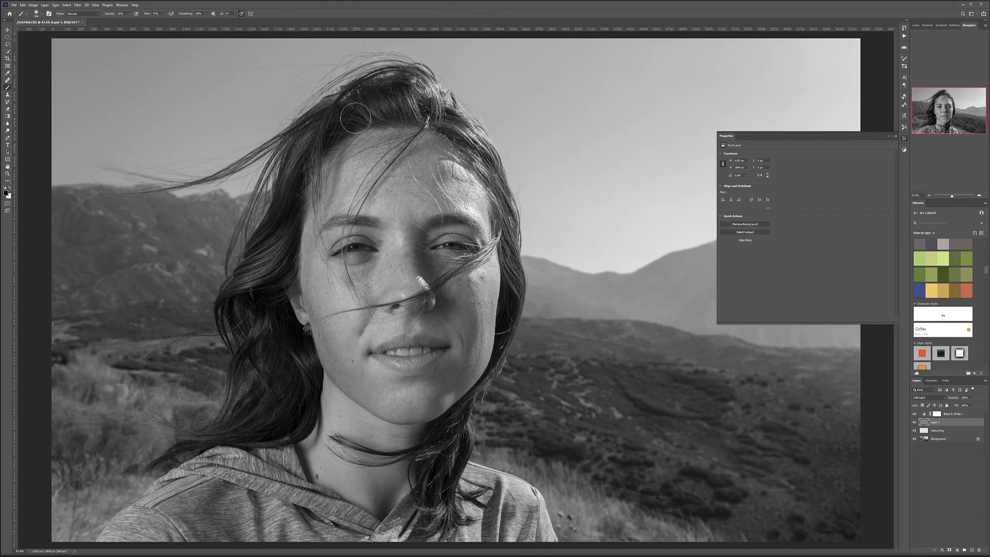
pyautogui.press('x')
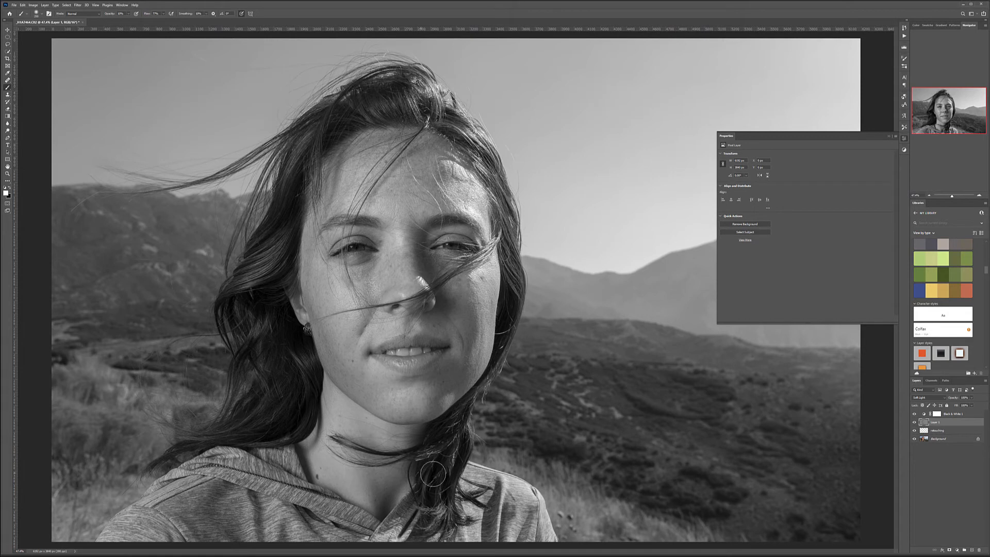
pyautogui.press('x')
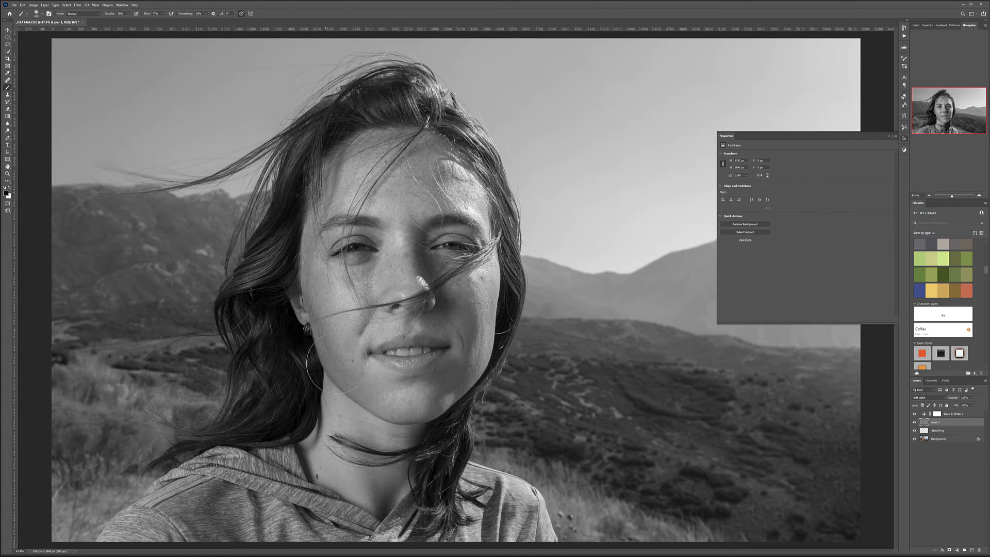
# Step: Compare the portrait with and without the gray Soft Light layer's dodging and burning
pyautogui.click(914, 422)
pyautogui.click(915, 423)
pyautogui.click(915, 423)
pyautogui.click(914, 422)
# Step: Dodge and burn the background hills on the gray Soft Light layer, painting with black and then white
pyautogui.hotkey('ctrl', '-')
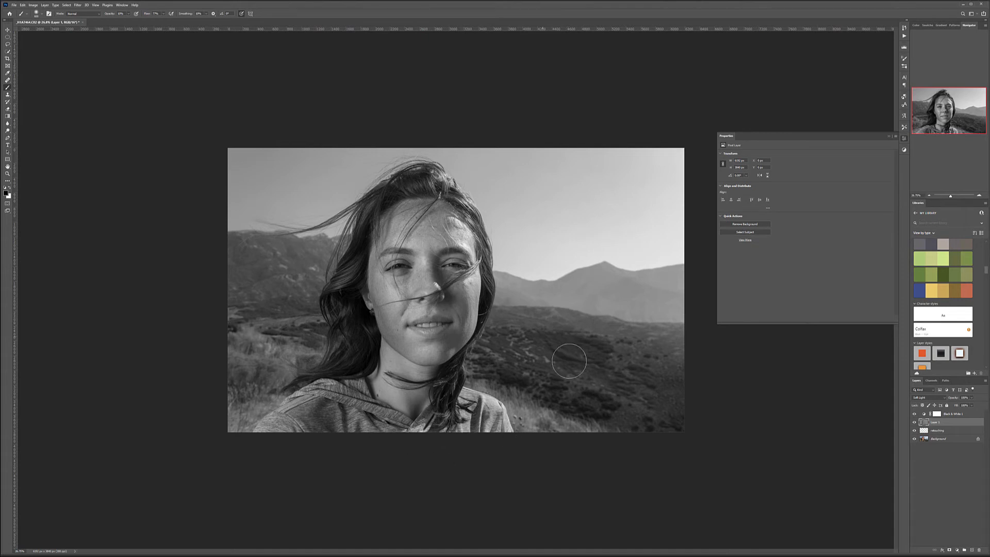
pyautogui.press('x')
pyautogui.scroll(-2, 484, 276)
pyautogui.scroll(3, 484, 276)
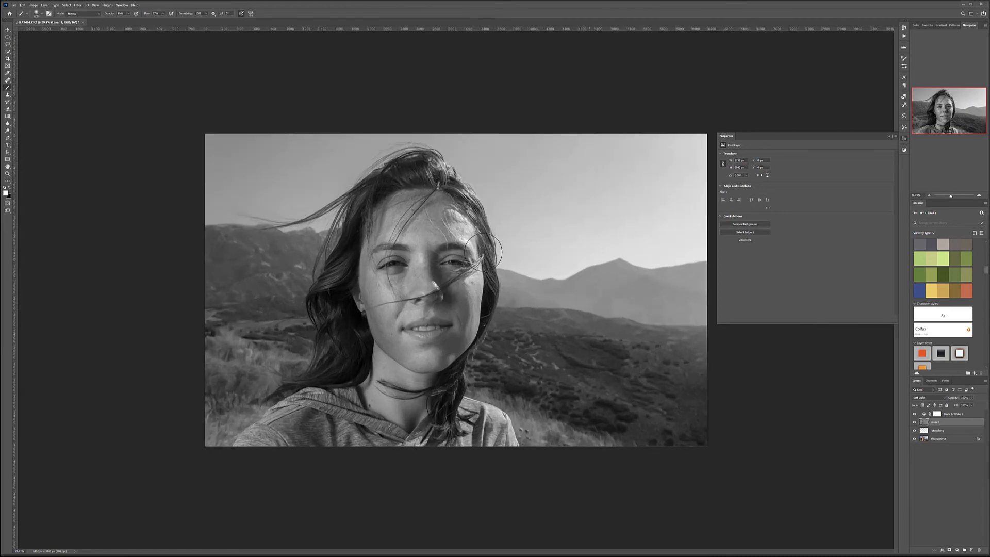
pyautogui.scroll(3, 434, 279)
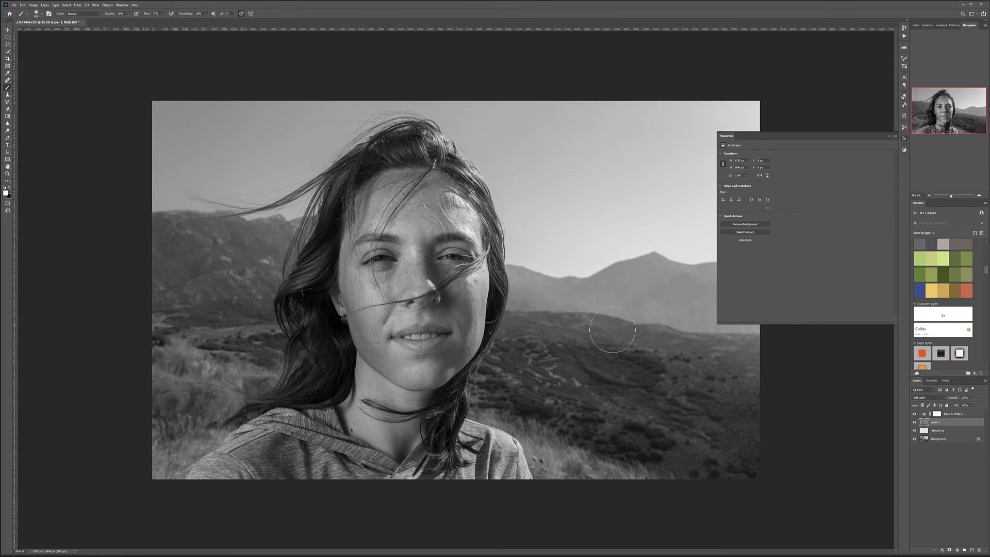
pyautogui.scroll(3, 402, 217)
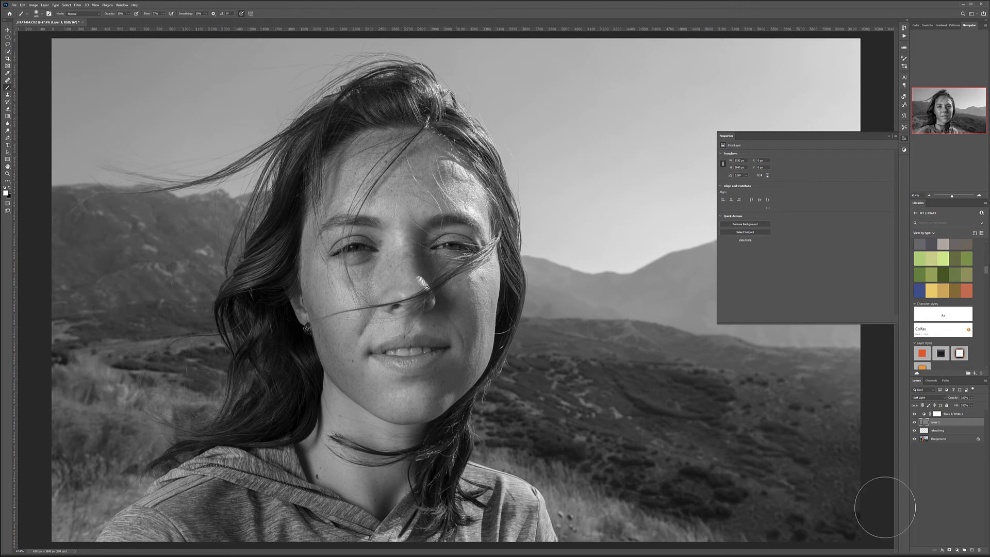
# Step: Add a Curves adjustment layer above the gray layer and bend the curve steeply upward for strong brightening
pyautogui.click(959, 552)
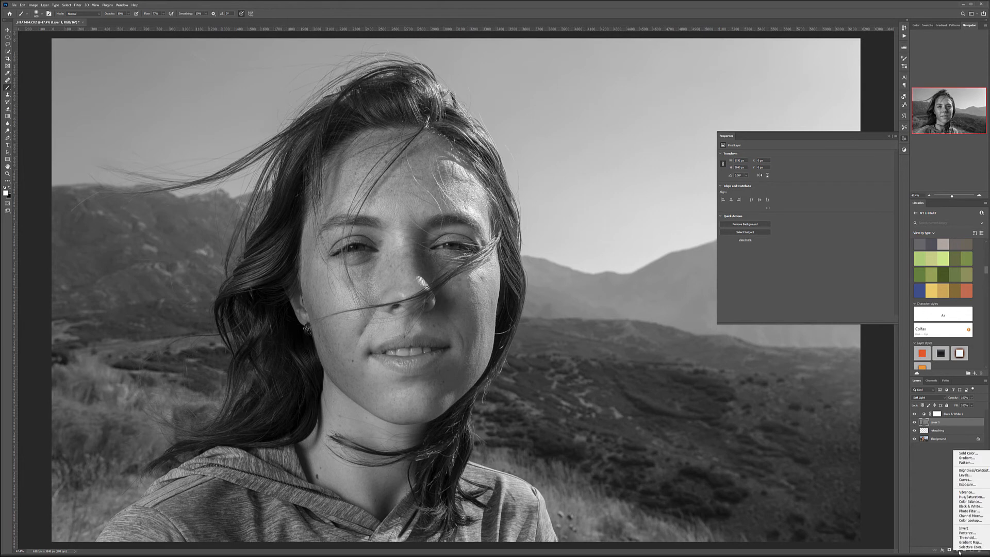
pyautogui.click(968, 480)
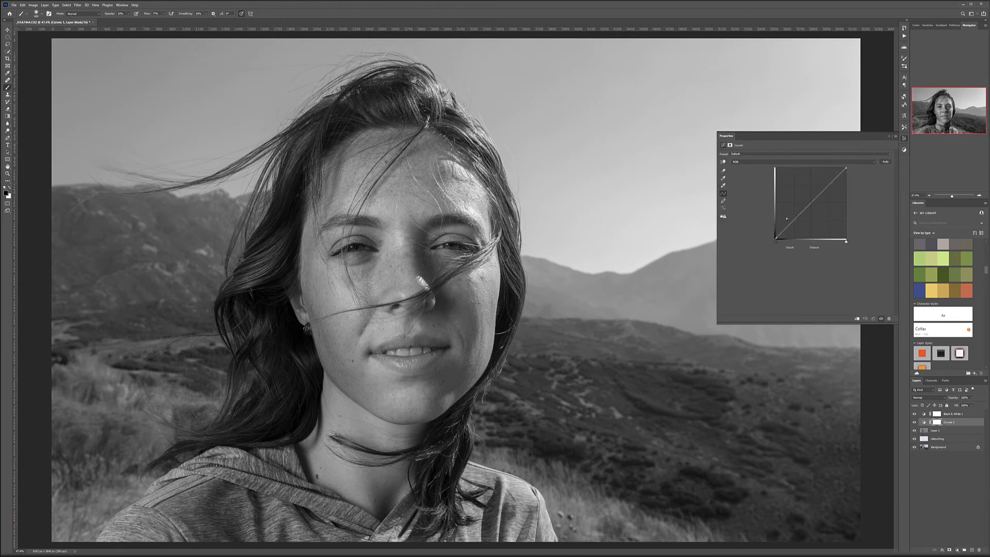
pyautogui.moveTo(777, 210); pyautogui.dragTo(794, 176)
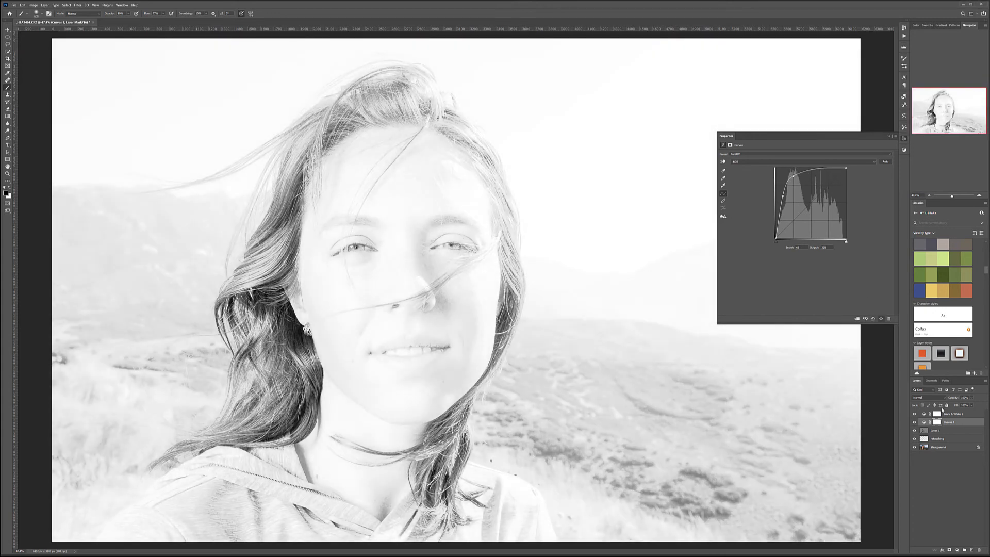
# Step: Set the Curves layer's blend mode to Overlay and invert its mask to black
pyautogui.click(943, 399)
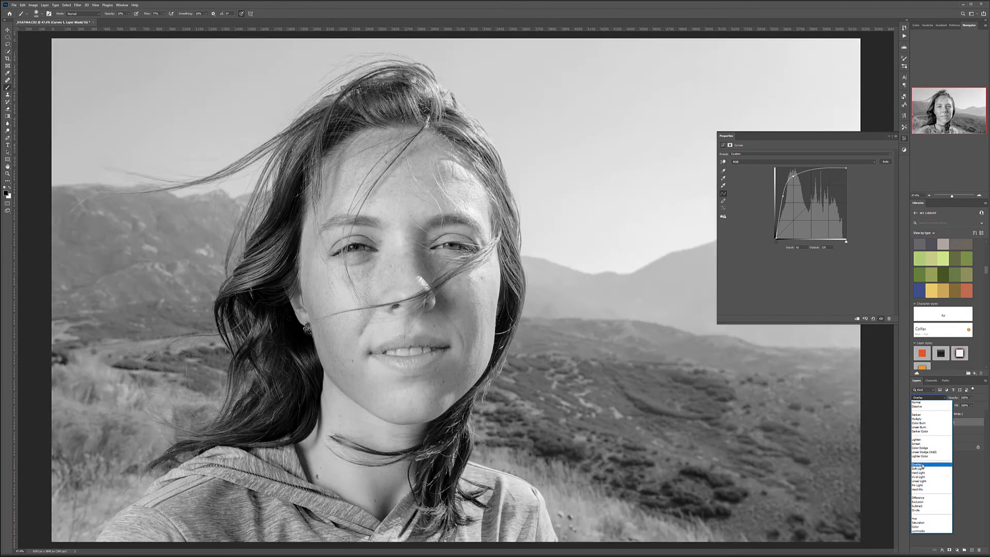
pyautogui.click(918, 465)
pyautogui.click(938, 426)
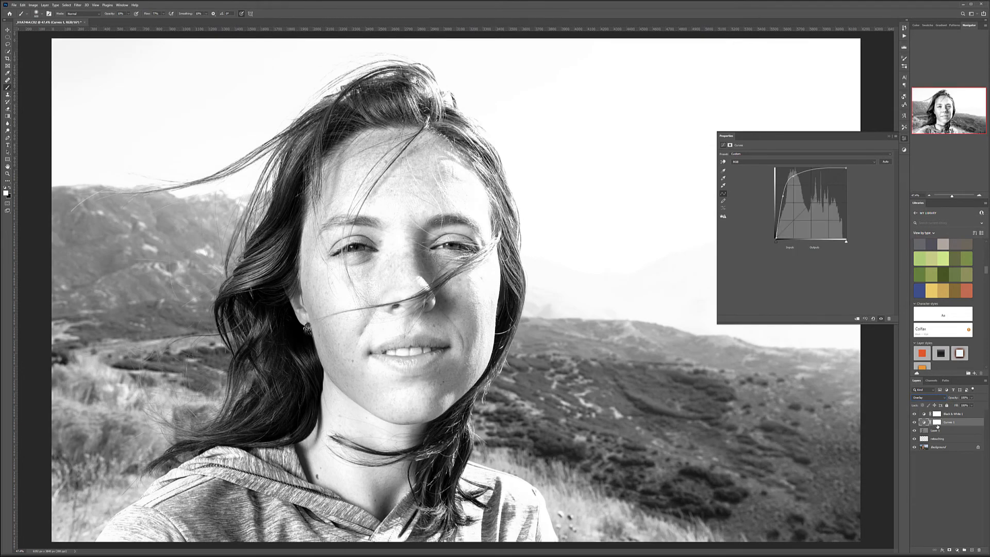
pyautogui.click(938, 423)
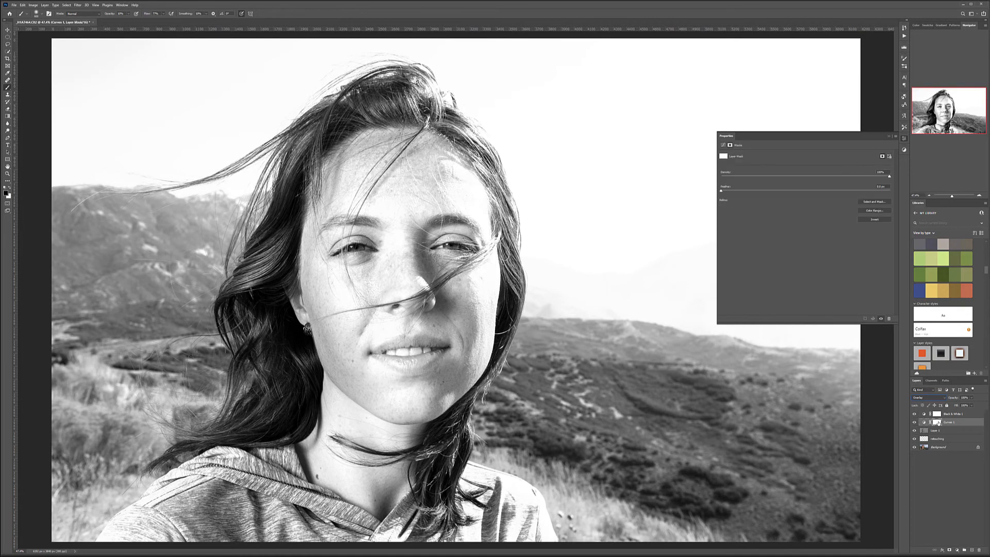
pyautogui.hotkey('ctrl', 'i')
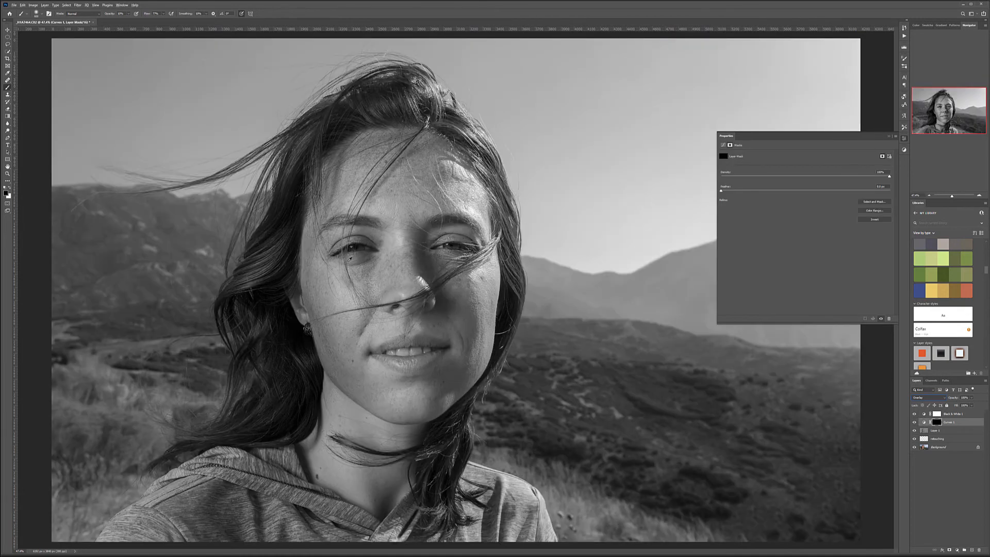
# Step: Brighten the iris of the eye on the image's left by painting white on the Curves mask with a much smaller brush
pyautogui.scroll(10, 353, 243)
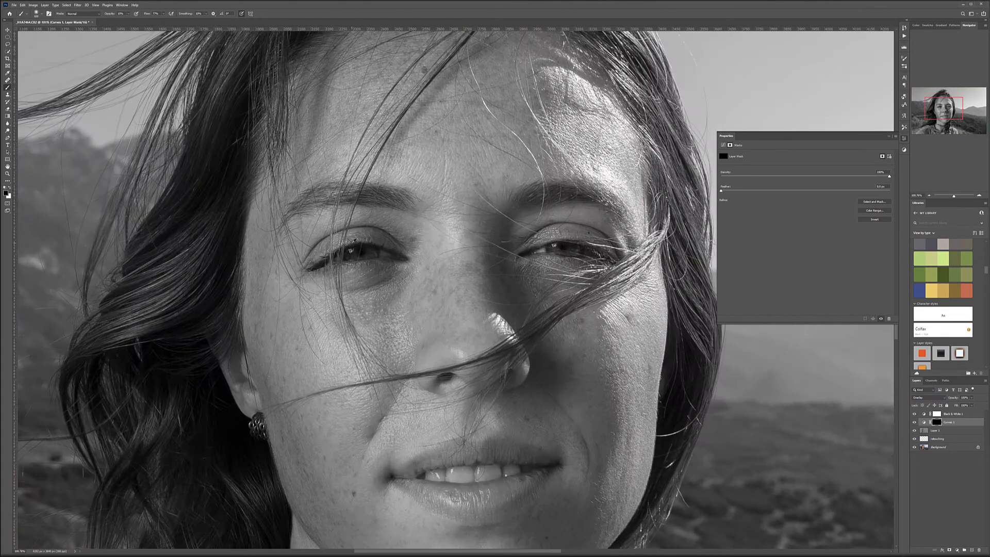
pyautogui.scroll(2, 379, 255)
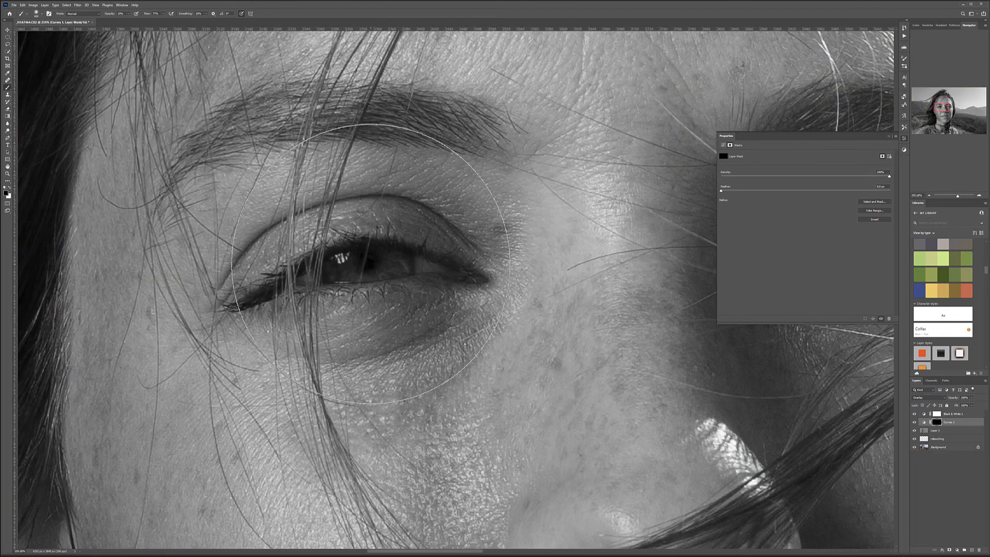
pyautogui.press('[')
pyautogui.press('[')
pyautogui.press('[')
pyautogui.press('[')
pyautogui.press('[')
pyautogui.press('[')
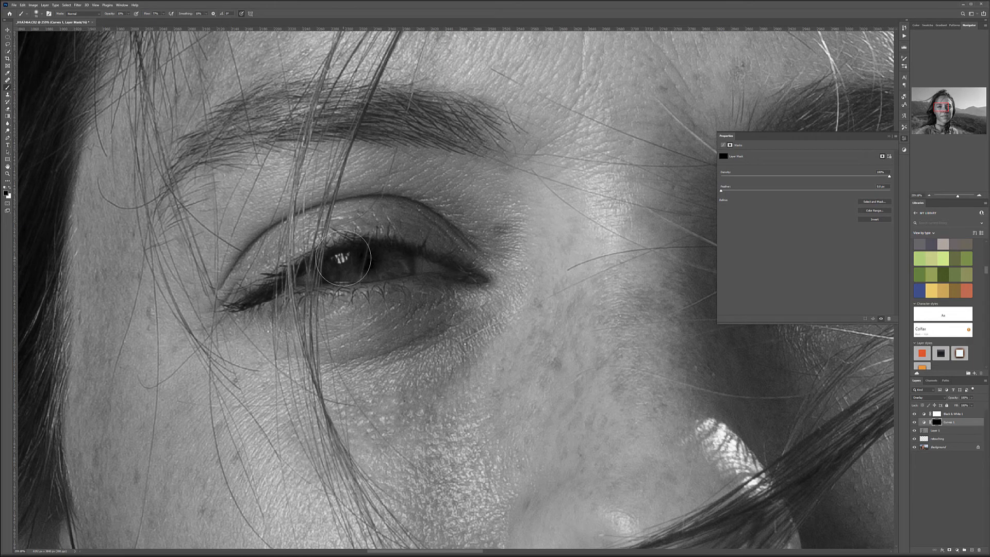
pyautogui.press('[')
pyautogui.press('[')
pyautogui.press('[')
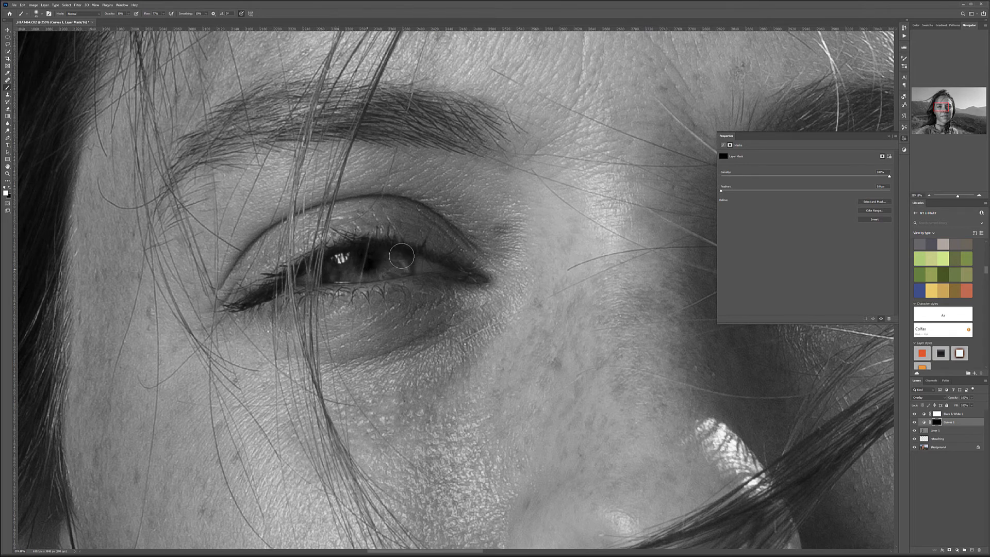
# Step: Brighten the iris of the eye on the image's right by painting white on the Curves mask
pyautogui.moveTo(411, 254); pyautogui.dragTo(277, 239)
pyautogui.moveTo(634, 227)
pyautogui.mouseDown()
pyautogui.moveTo(338, 197)
pyautogui.moveTo(335, 229)
pyautogui.moveTo(420, 233)
pyautogui.moveTo(363, 236)
pyautogui.moveTo(343, 225)
pyautogui.moveTo(387, 230)
pyautogui.moveTo(385, 240)
pyautogui.moveTo(397, 243)
pyautogui.moveTo(430, 231)
pyautogui.moveTo(412, 243)
pyautogui.mouseUp()
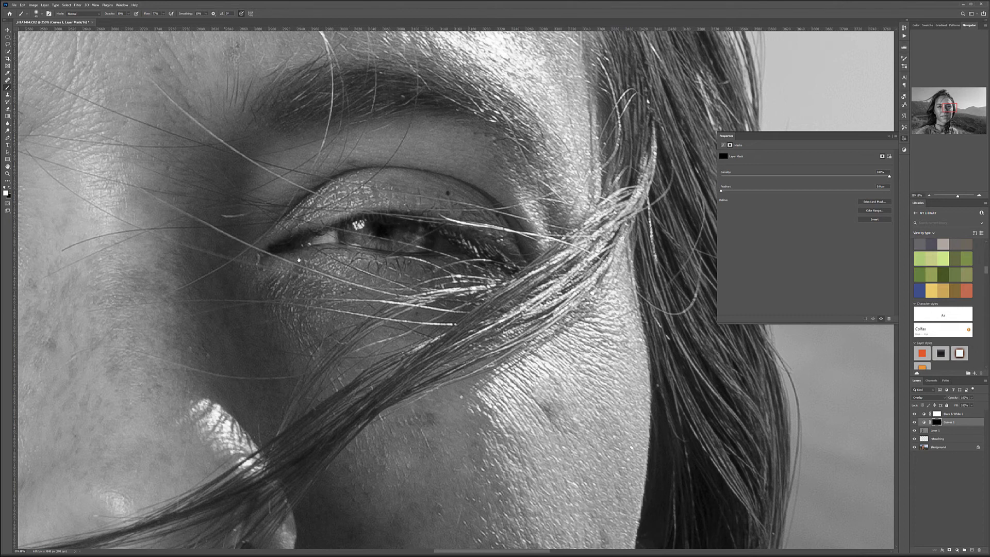
pyautogui.moveTo(215, 282); pyautogui.dragTo(648, 245)
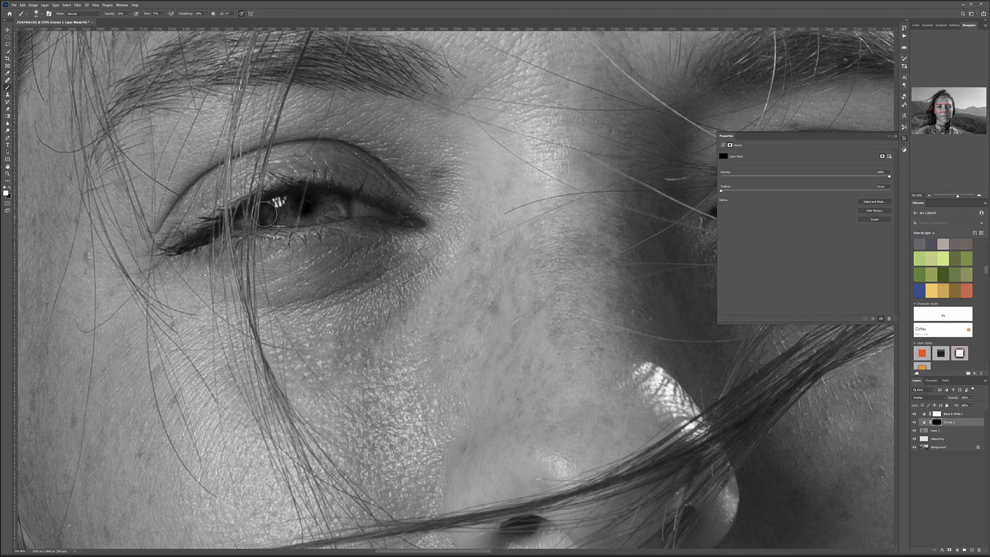
# Step: Compare the eyes with and without the Curves layer, both close up and in the full portrait
pyautogui.click(915, 423)
pyautogui.click(915, 422)
pyautogui.scroll(-10, 483, 346)
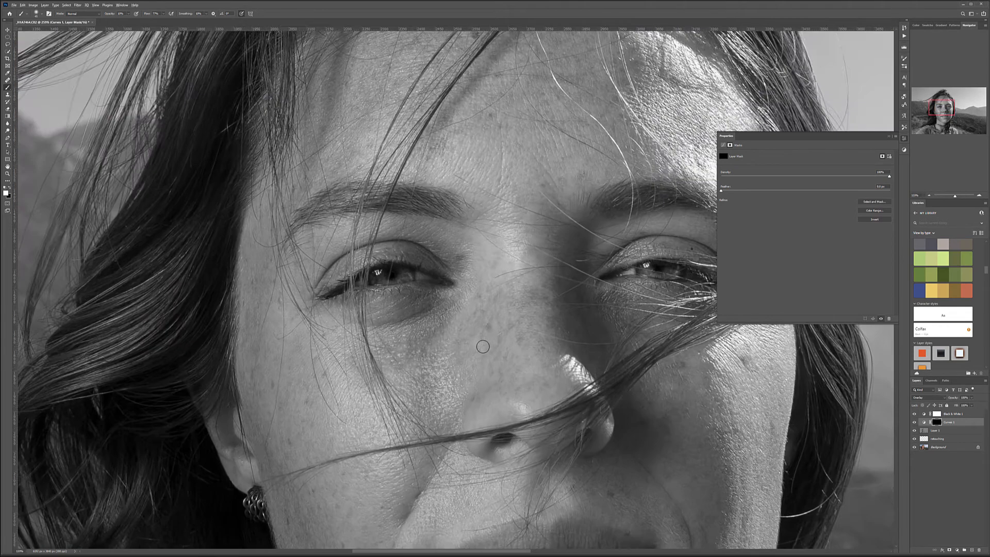
pyautogui.scroll(1, 455, 291)
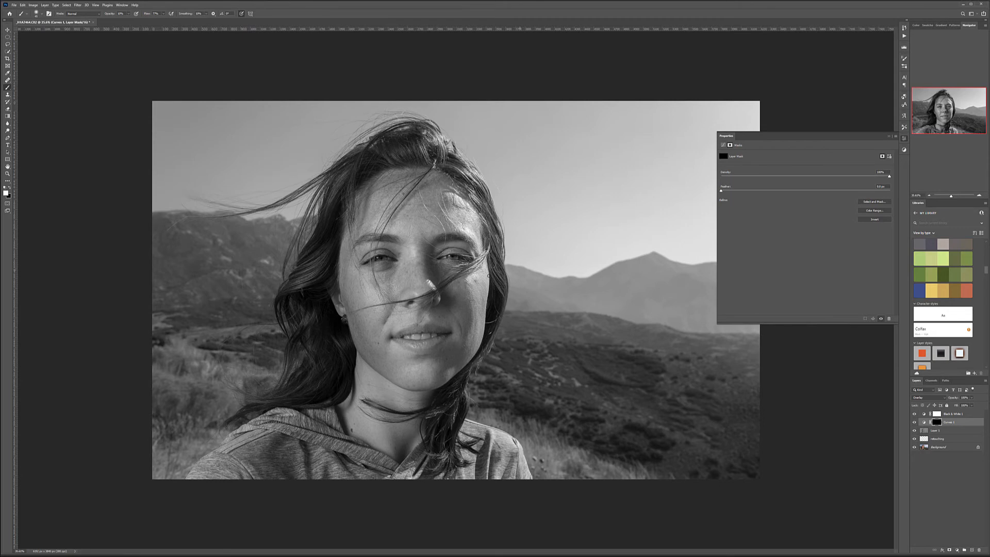
pyautogui.scroll(-1, 462, 284)
pyautogui.scroll(2, 464, 283)
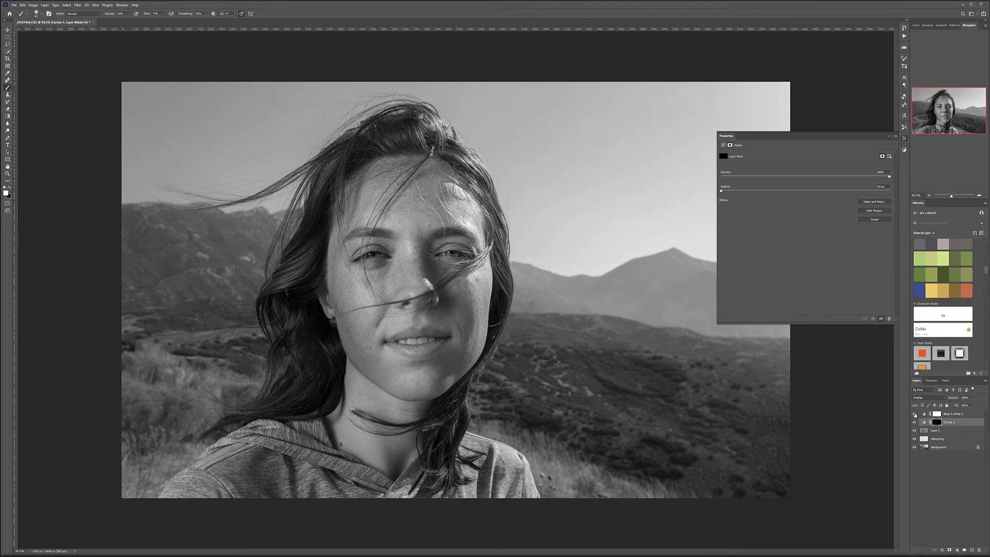
# Step: Lower the Cyans and fine-tune the Blues in the Black & White adjustment
pyautogui.click(916, 414)
pyautogui.click(946, 414)
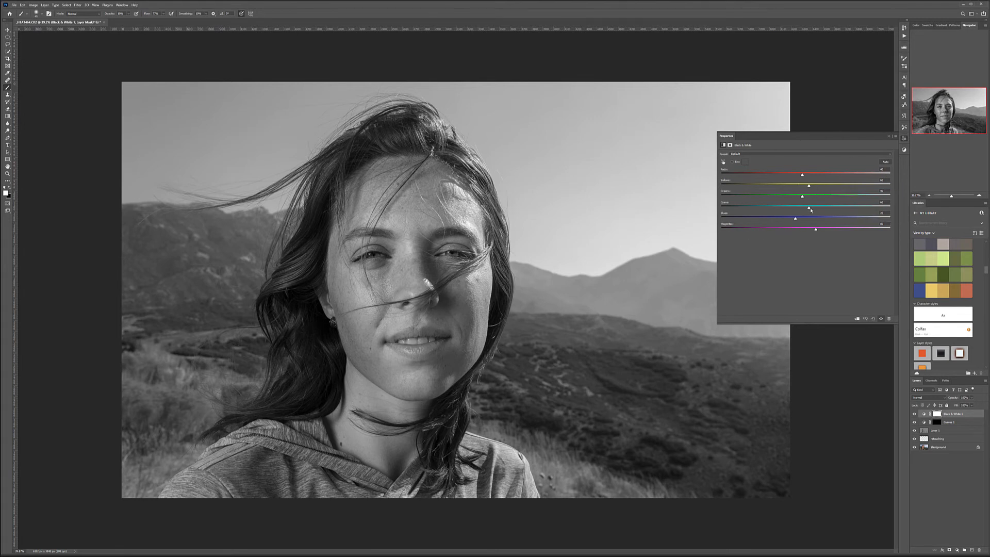
pyautogui.moveTo(722, 218); pyautogui.dragTo(795, 210)
# Step: Test darker and lighter Reds and Yellows in the Black & White adjustment, leaving both slightly above their defaults to lighten the skin
pyautogui.moveTo(794, 176)
pyautogui.mouseDown()
pyautogui.moveTo(750, 175)
pyautogui.moveTo(790, 190)
pyautogui.mouseUp()
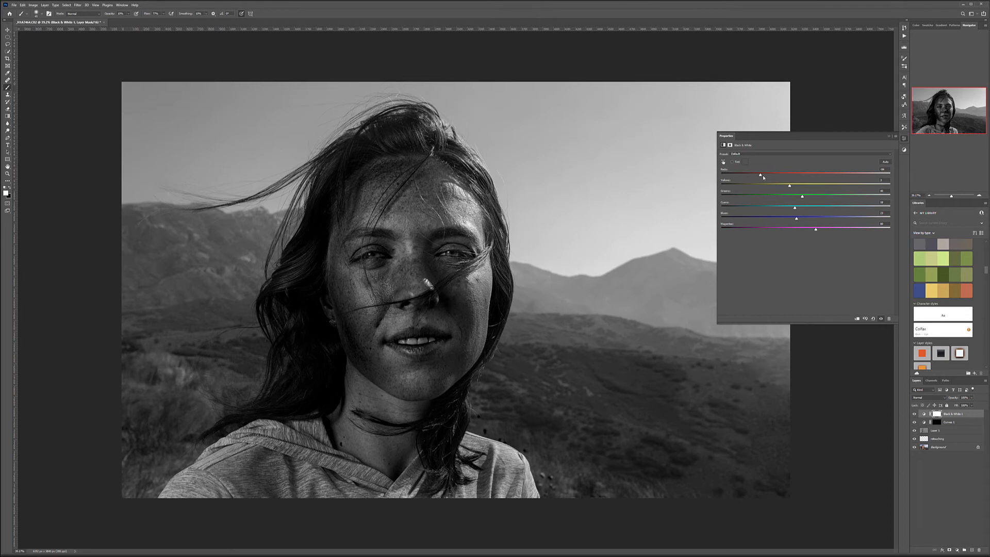
pyautogui.moveTo(761, 176); pyautogui.dragTo(814, 176)
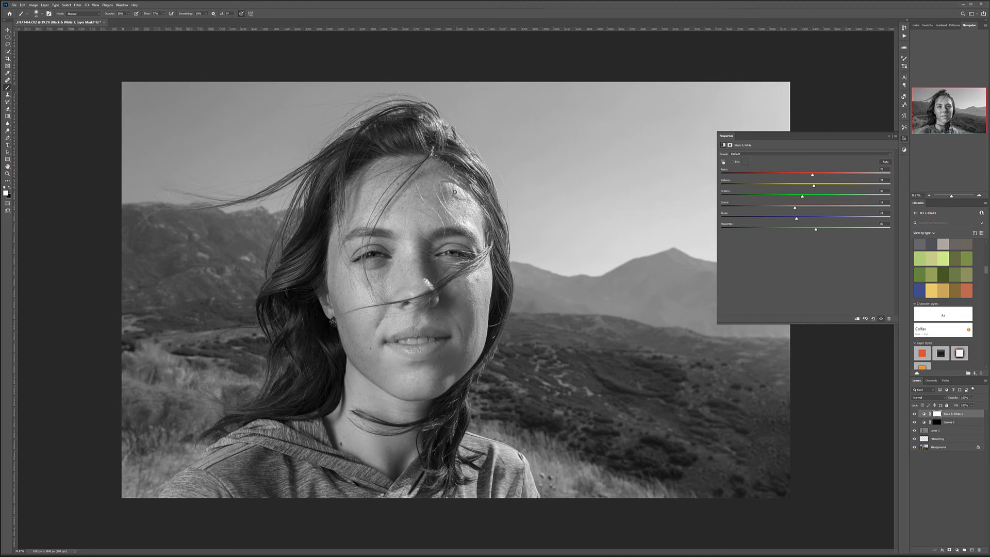
pyautogui.moveTo(802, 188)
pyautogui.mouseDown()
pyautogui.moveTo(761, 187)
pyautogui.moveTo(810, 187)
pyautogui.moveTo(798, 175)
pyautogui.moveTo(797, 188)
pyautogui.moveTo(809, 188)
pyautogui.mouseUp()
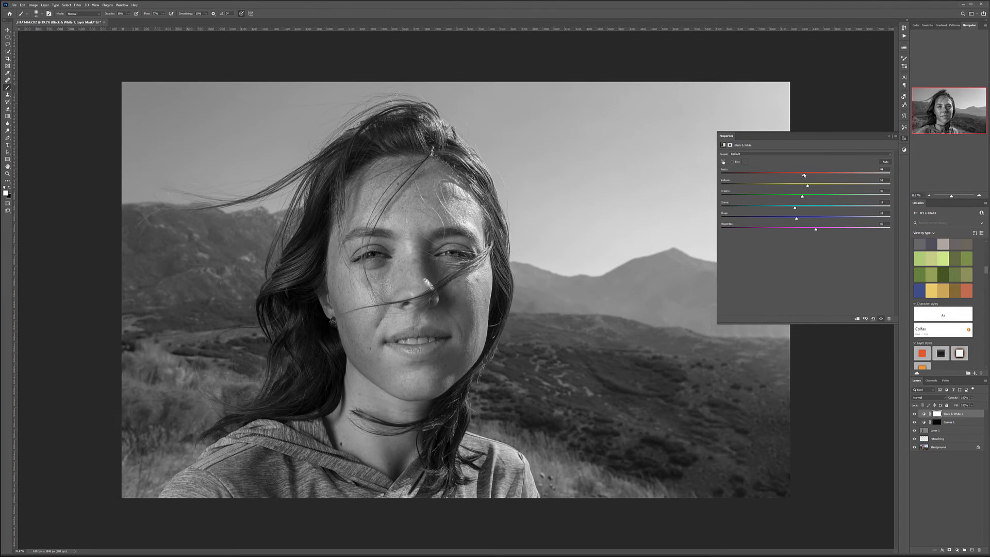
pyautogui.moveTo(812, 188); pyautogui.dragTo(808, 189)
pyautogui.scroll(-3, 432, 333)
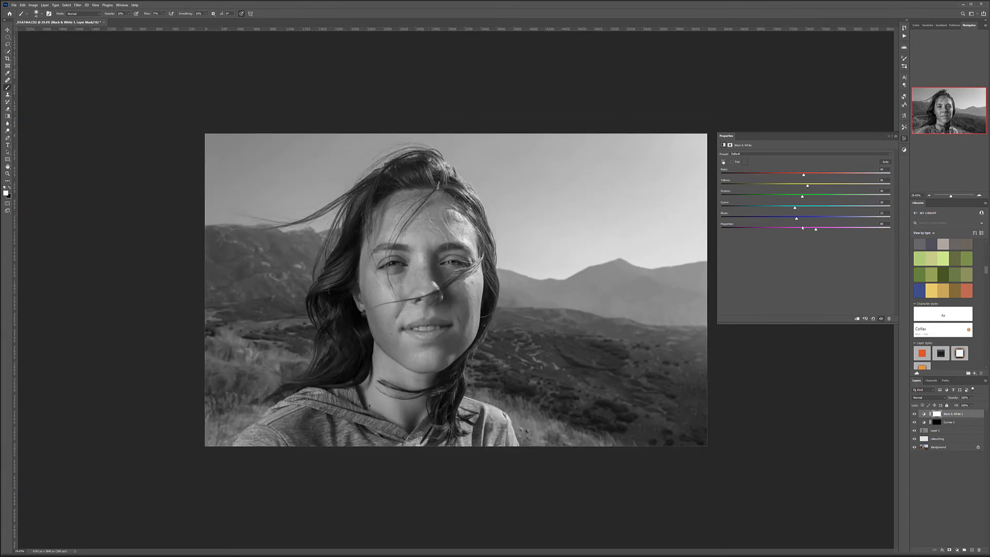
pyautogui.moveTo(808, 175)
pyautogui.mouseDown()
pyautogui.moveTo(827, 186)
pyautogui.moveTo(813, 187)
pyautogui.mouseUp()
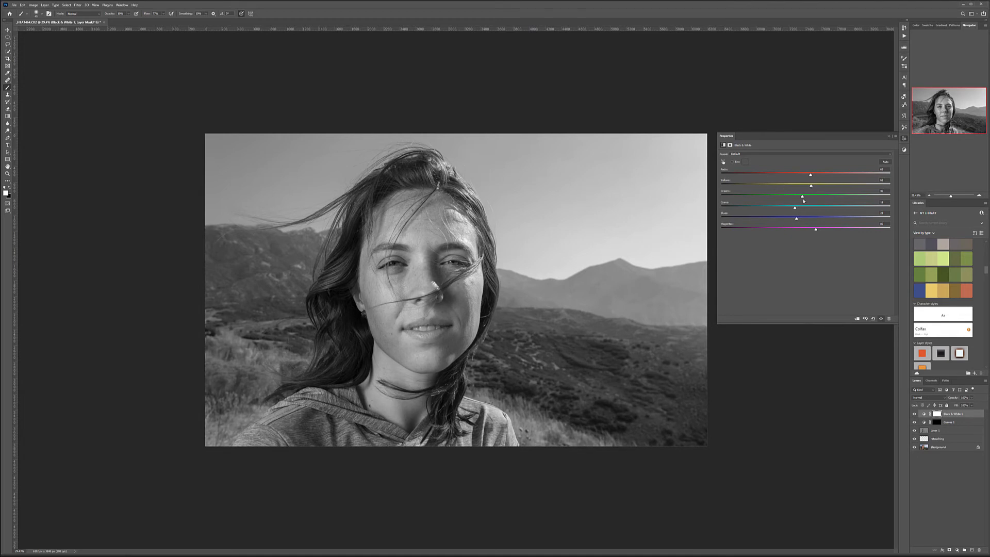
# Step: Lower the Greens, Cyans, Blues and Magentas in the Black & White adjustment
pyautogui.moveTo(802, 196); pyautogui.dragTo(700, 213)
pyautogui.moveTo(764, 205); pyautogui.dragTo(855, 205)
pyautogui.moveTo(816, 231); pyautogui.dragTo(723, 247)
pyautogui.moveTo(796, 220)
pyautogui.mouseDown()
pyautogui.moveTo(713, 227)
pyautogui.moveTo(863, 220)
pyautogui.moveTo(784, 220)
pyautogui.moveTo(781, 207)
pyautogui.moveTo(761, 208)
pyautogui.moveTo(788, 206)
pyautogui.mouseUp()
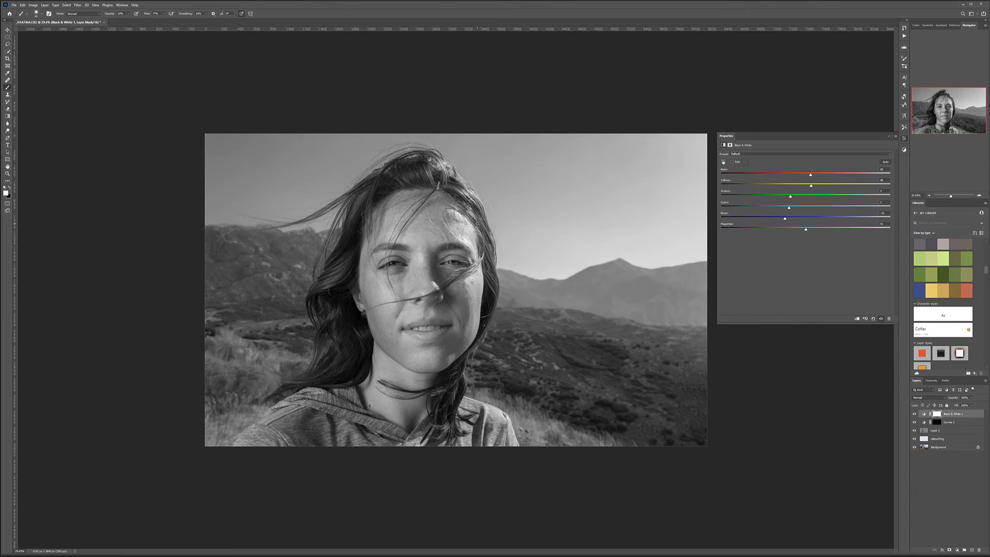
# Step: Hide the Black & White adjustment and stamp the visible layers into a new layer named "smooth" above the Curves layer
pyautogui.click(957, 423)
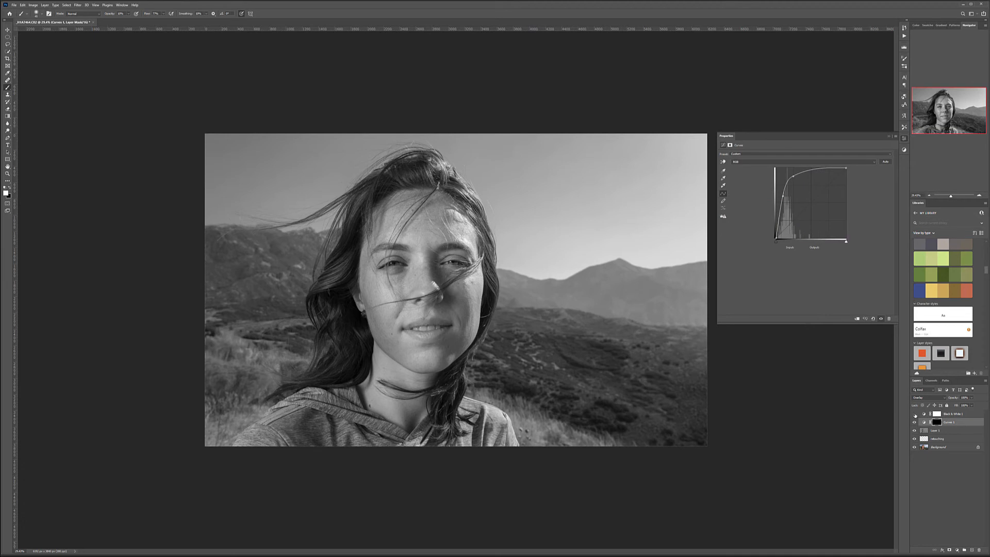
pyautogui.click(915, 414)
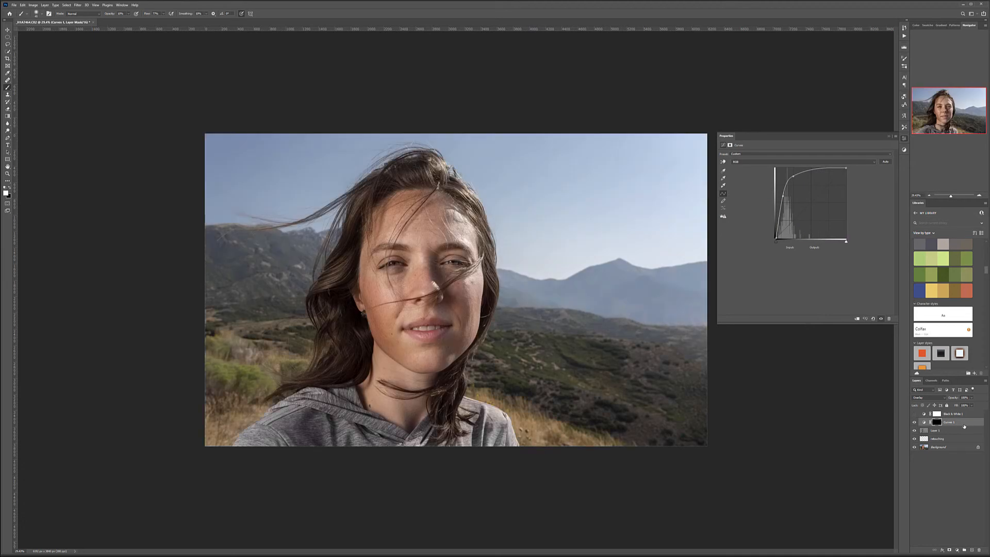
pyautogui.hotkey('ctrl', 'shift', 'alt', 'e')
pyautogui.doubleClick(937, 423)
pyautogui.write('liq')
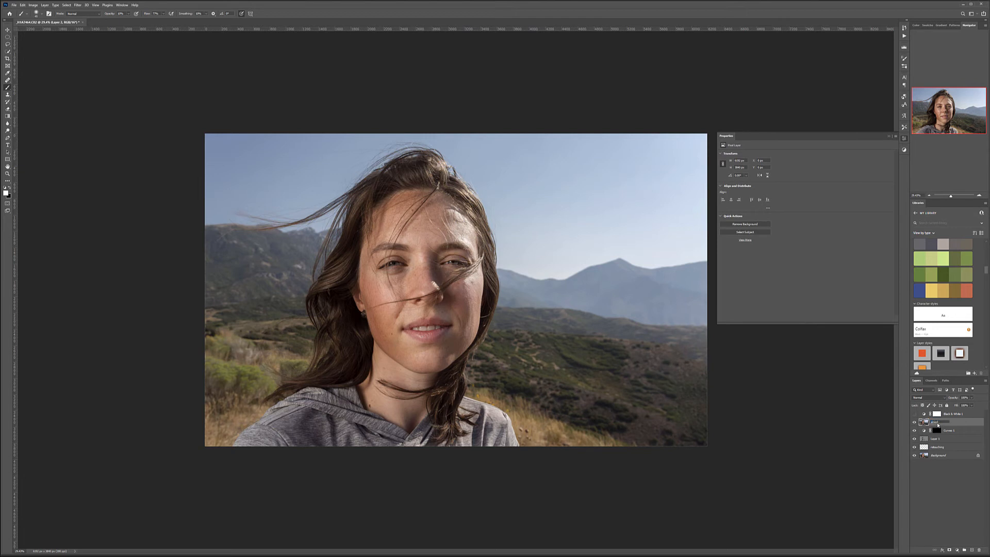
pyautogui.press('Return')
pyautogui.click(915, 414)
pyautogui.click(915, 414)
# Step: Apply Dust & Scratches with a slightly reduced radius to the smooth layer, then hide the effect behind a black layer mask
pyautogui.click(78, 6)
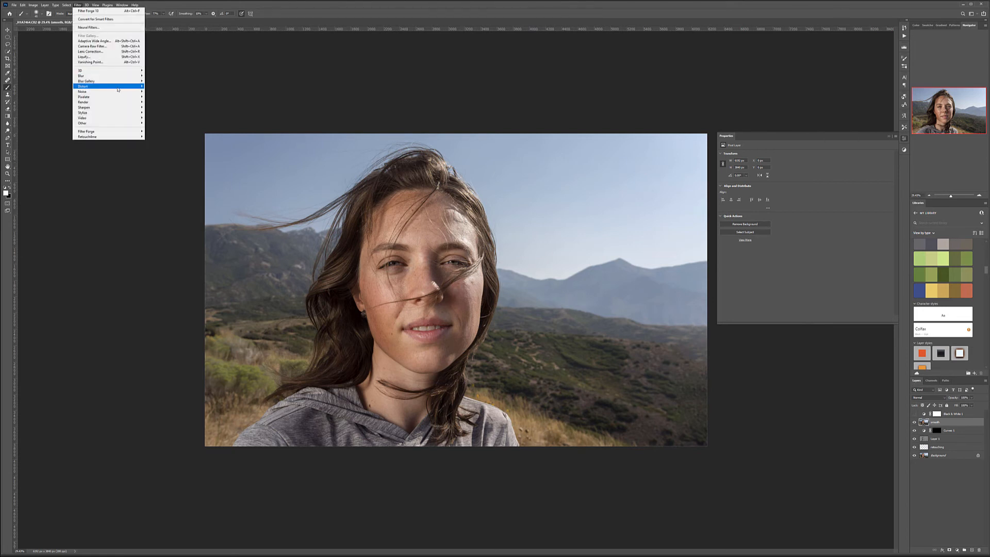
pyautogui.moveTo(119, 92)
pyautogui.click(161, 102)
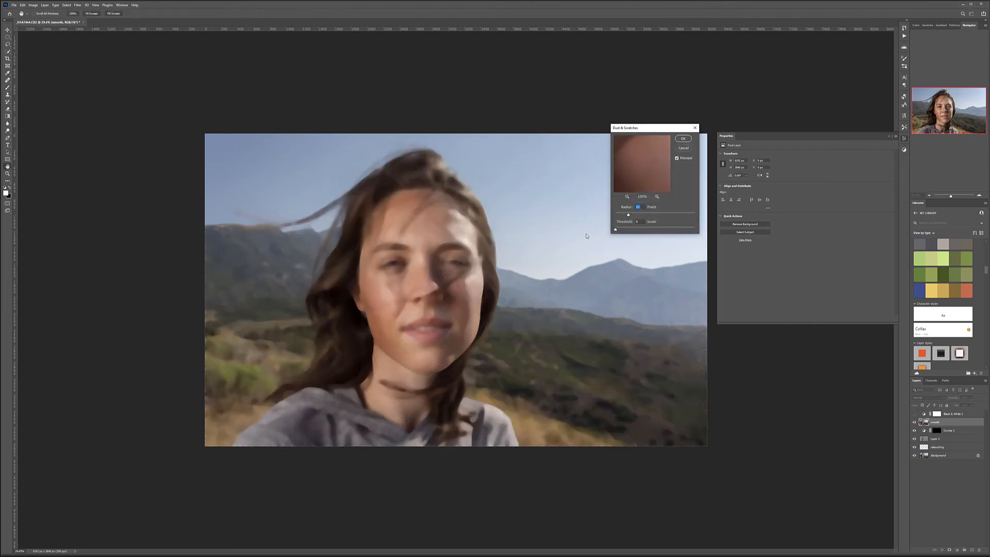
pyautogui.moveTo(627, 217); pyautogui.dragTo(626, 218)
pyautogui.click(684, 139)
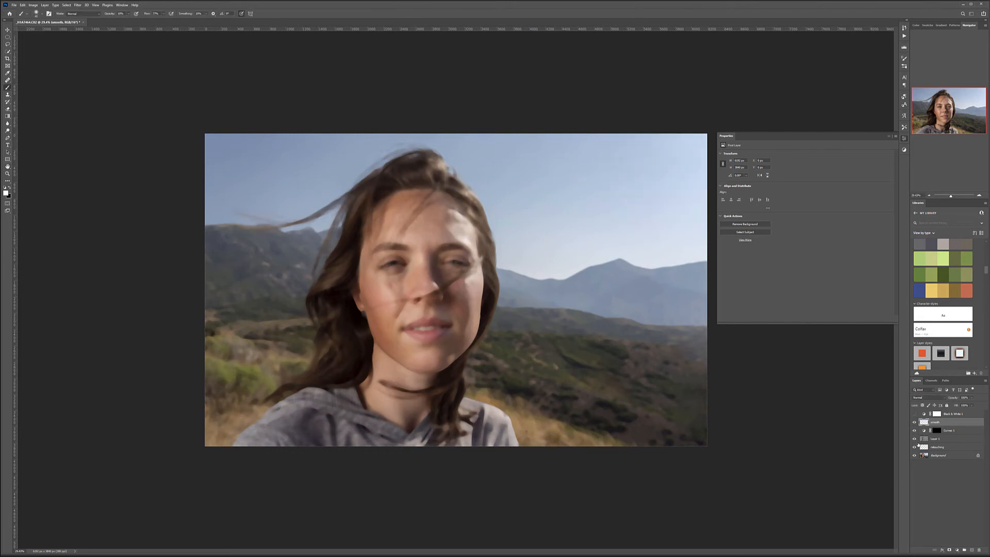
pyautogui.keyDown('alt'); pyautogui.click(950, 551); pyautogui.keyUp('alt')
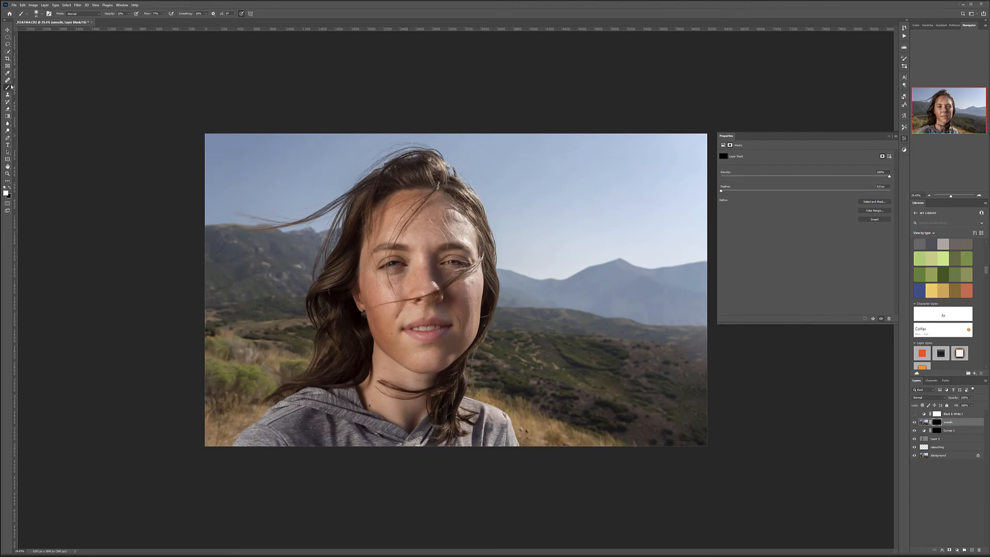
# Step: Paint white on the smooth layer's mask over the forehead, cheeks, nose and chin to soften the skin
pyautogui.scroll(3, 401, 265)
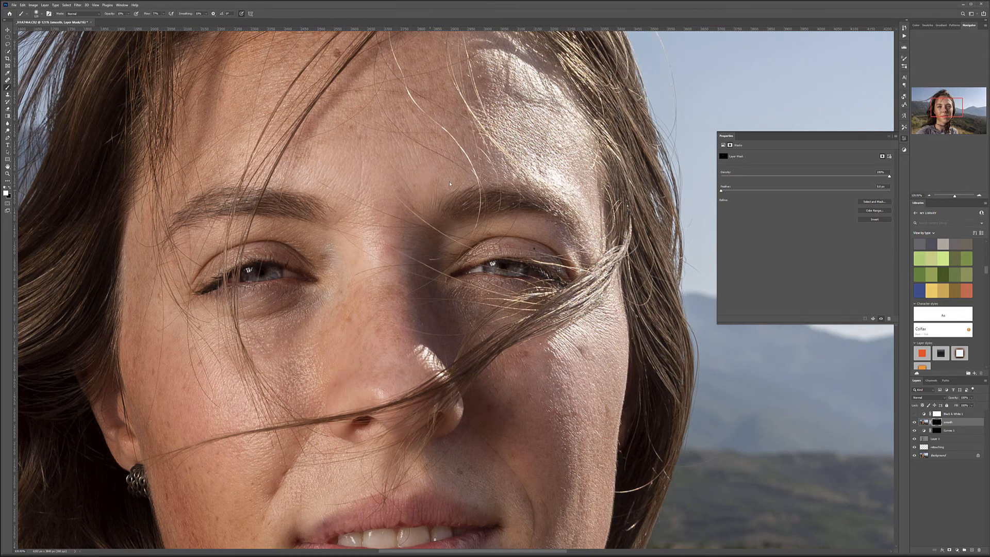
pyautogui.moveTo(521, 162); pyautogui.dragTo(463, 242)
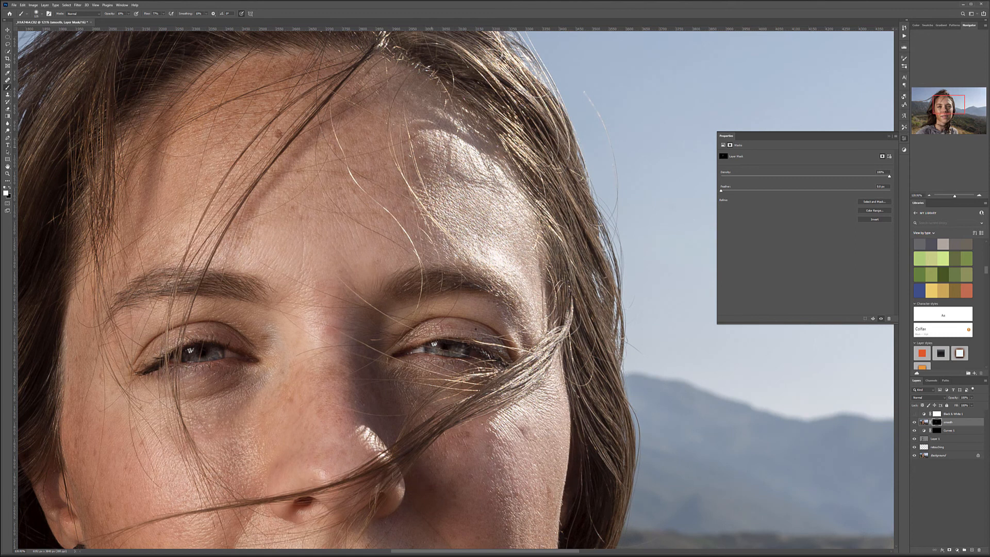
pyautogui.scroll(-5, 542, 328)
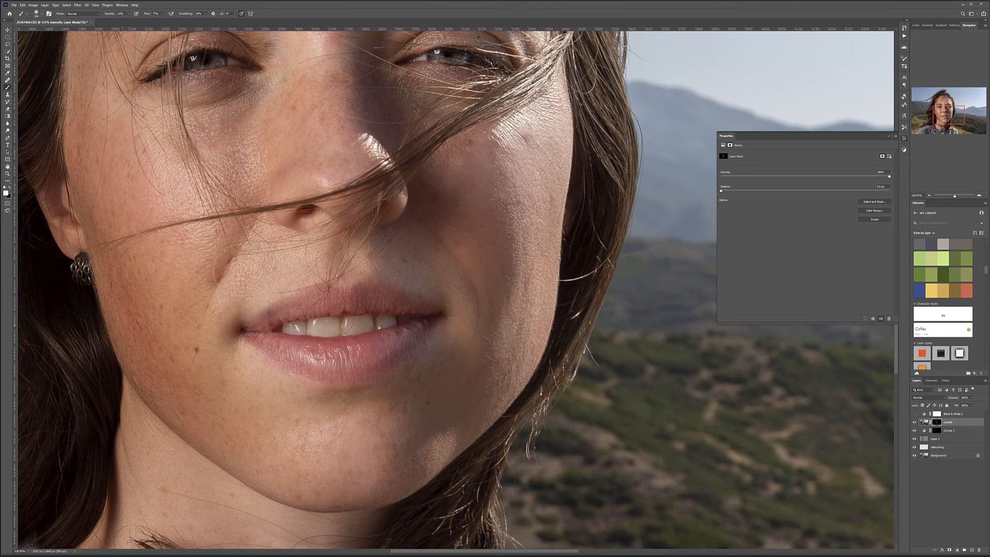
pyautogui.moveTo(75, 141); pyautogui.dragTo(338, 181)
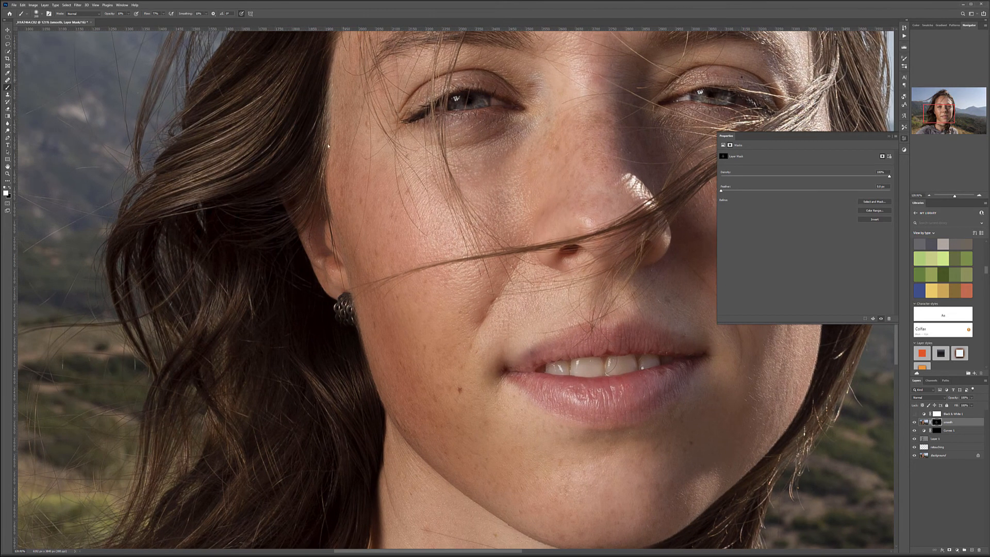
pyautogui.moveTo(473, 397); pyautogui.dragTo(400, 95)
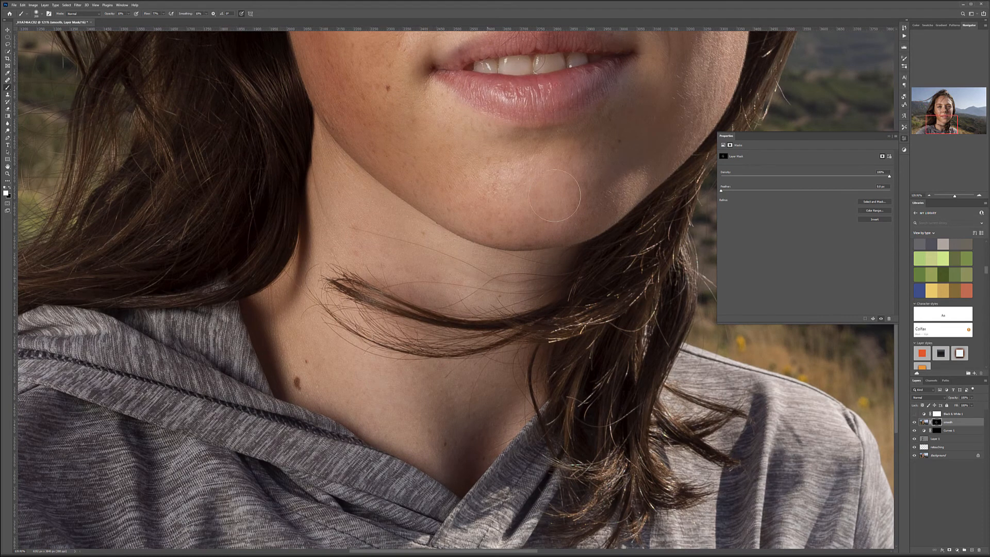
pyautogui.moveTo(612, 142); pyautogui.dragTo(530, 343)
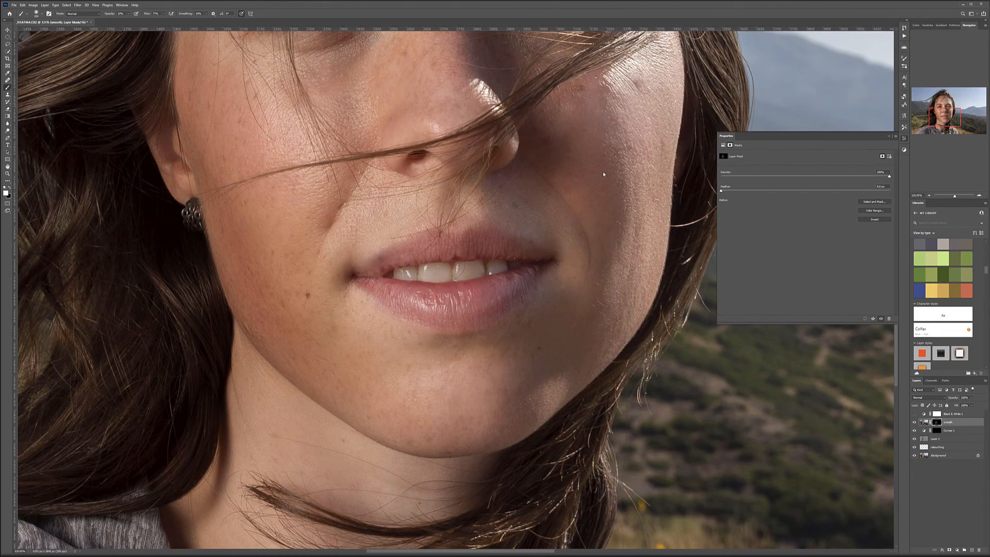
pyautogui.moveTo(633, 123); pyautogui.dragTo(555, 319)
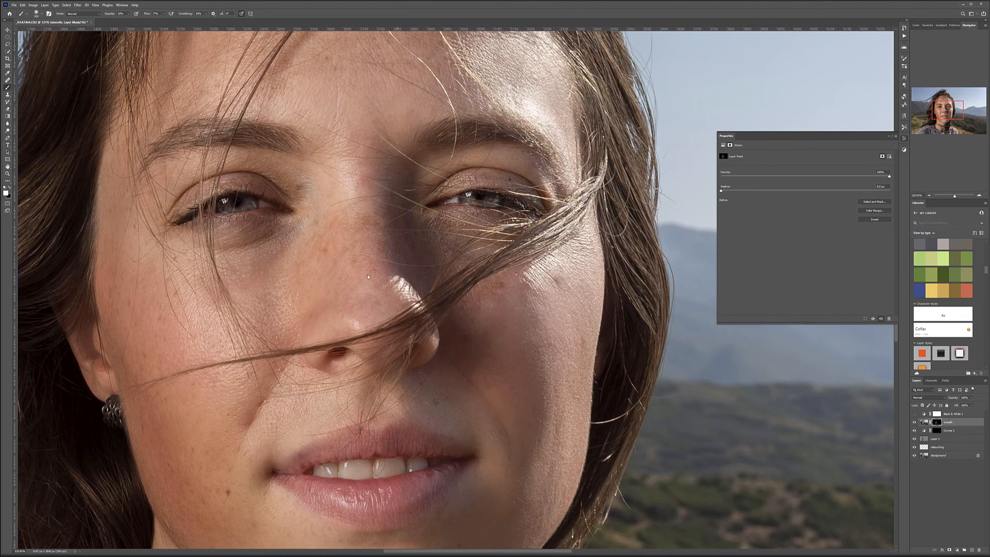
pyautogui.scroll(-3, 498, 388)
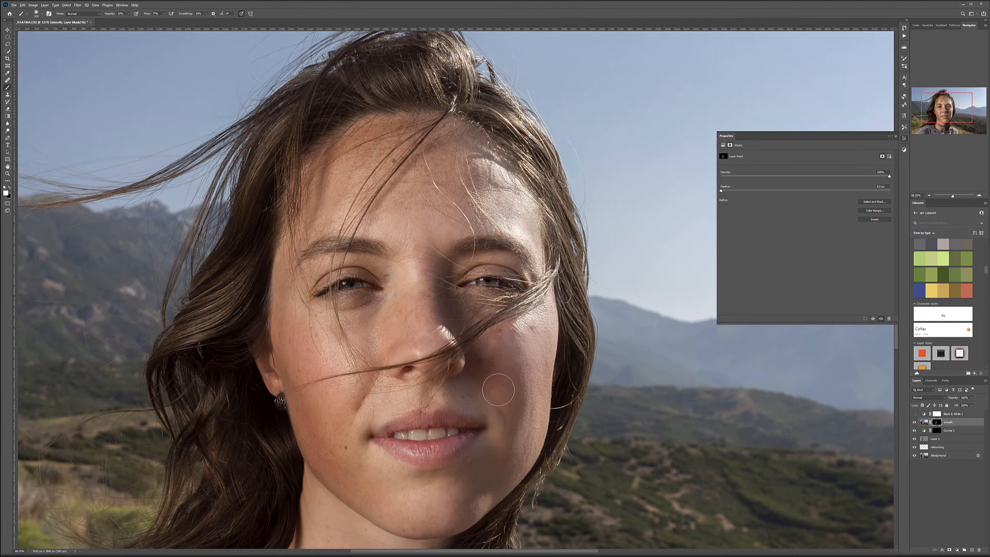
# Step: Compare the portrait's skin with and without the smooth layer
pyautogui.click(916, 423)
pyautogui.click(916, 422)
pyautogui.click(916, 422)
pyautogui.click(914, 422)
pyautogui.scroll(-2, 499, 411)
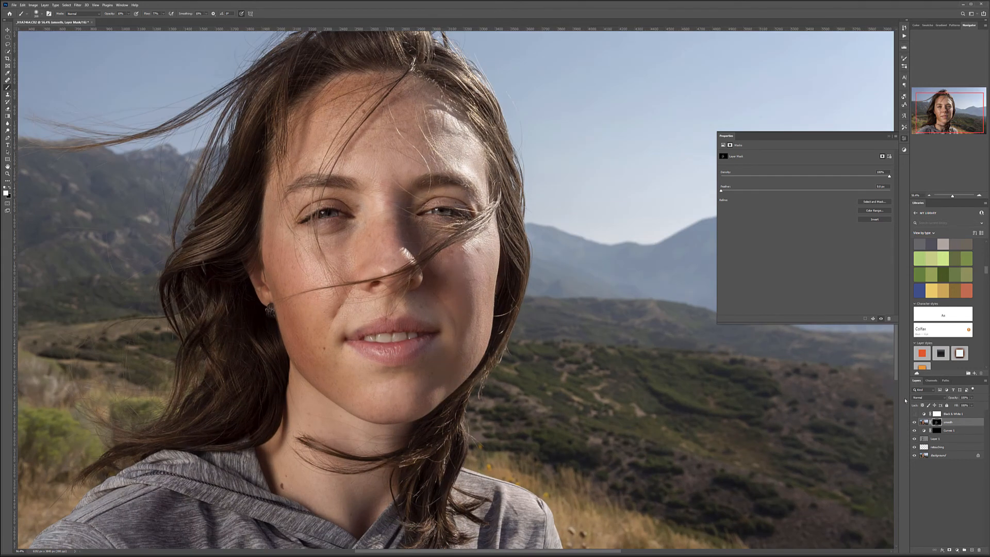
# Step: Stamp the visible layers into a new layer named "hair" above the smooth layer
pyautogui.hotkey('ctrl', 'shift', 'alt', 'e')
pyautogui.doubleClick(939, 422)
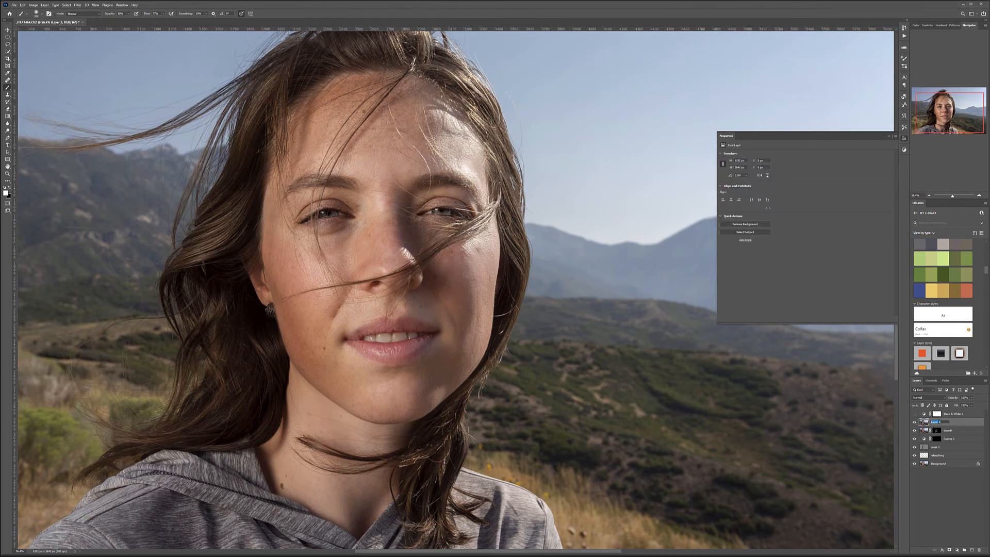
pyautogui.write('hair')
pyautogui.press('Return')
# Step: Apply the Oil Paint filter to the hair layer with Stylization and Cleanliness at 10 and Lighting enabled
pyautogui.click(76, 5)
pyautogui.moveTo(132, 112)
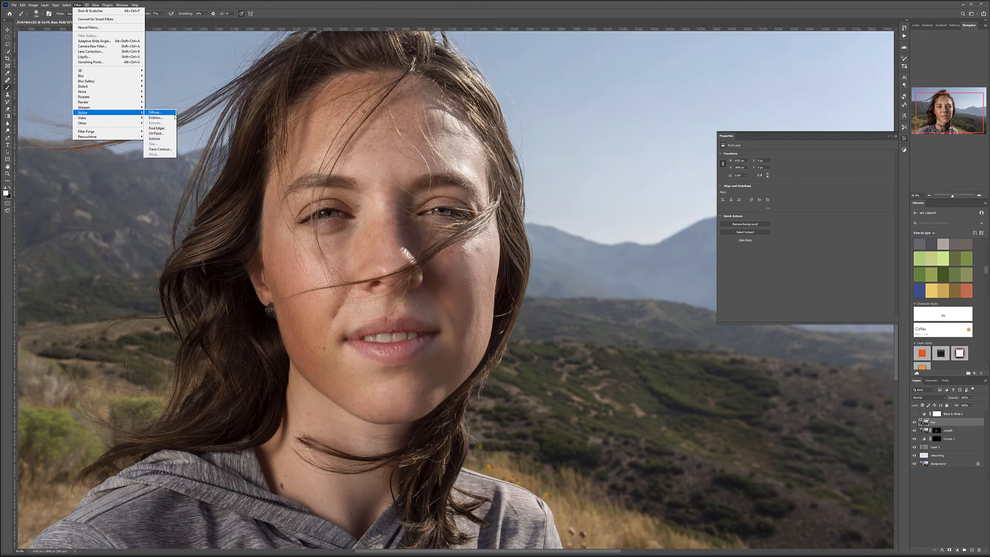
pyautogui.click(156, 133)
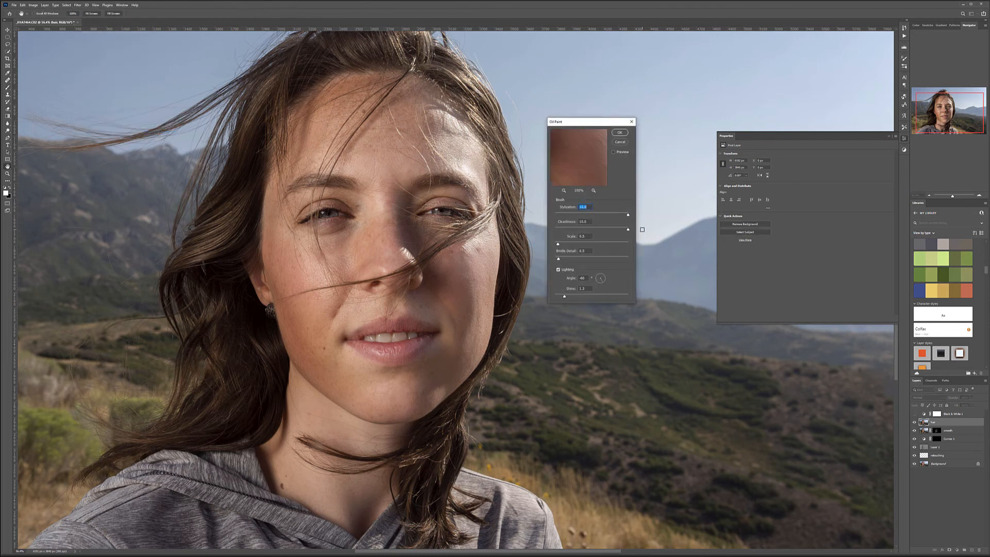
pyautogui.click(618, 133)
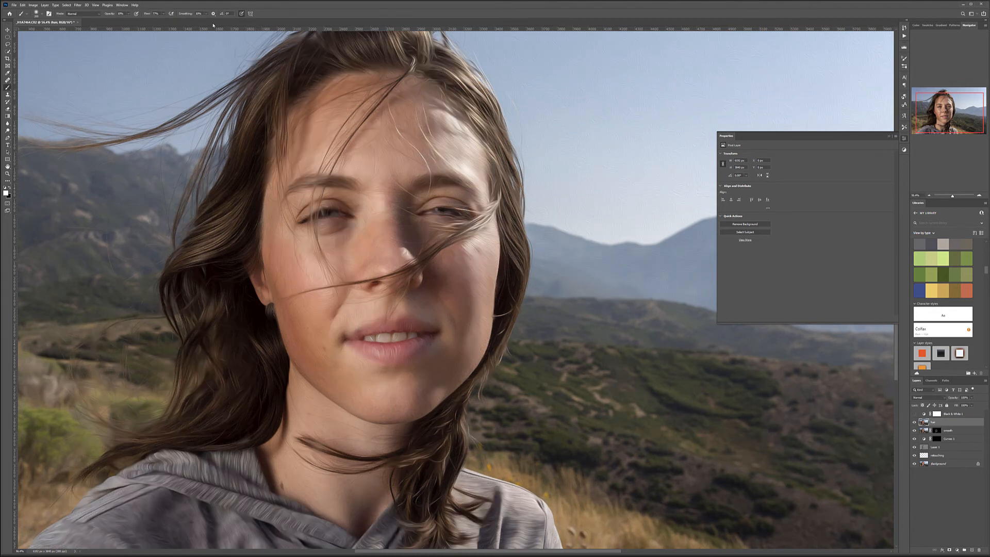
# Step: Sharpen the hair layer using Unsharp Mask with a radius of 1.0 pixels
pyautogui.click(78, 5)
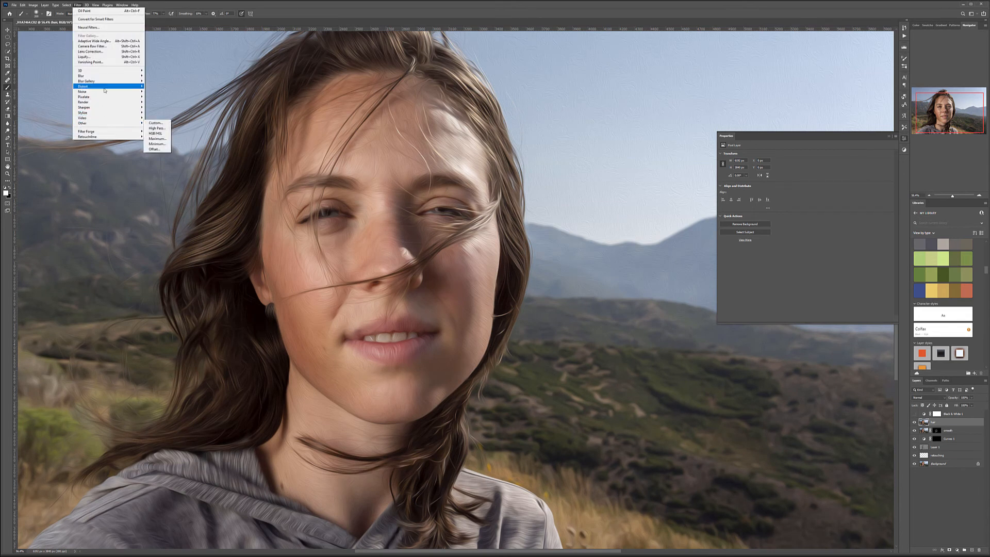
pyautogui.moveTo(109, 107)
pyautogui.click(157, 134)
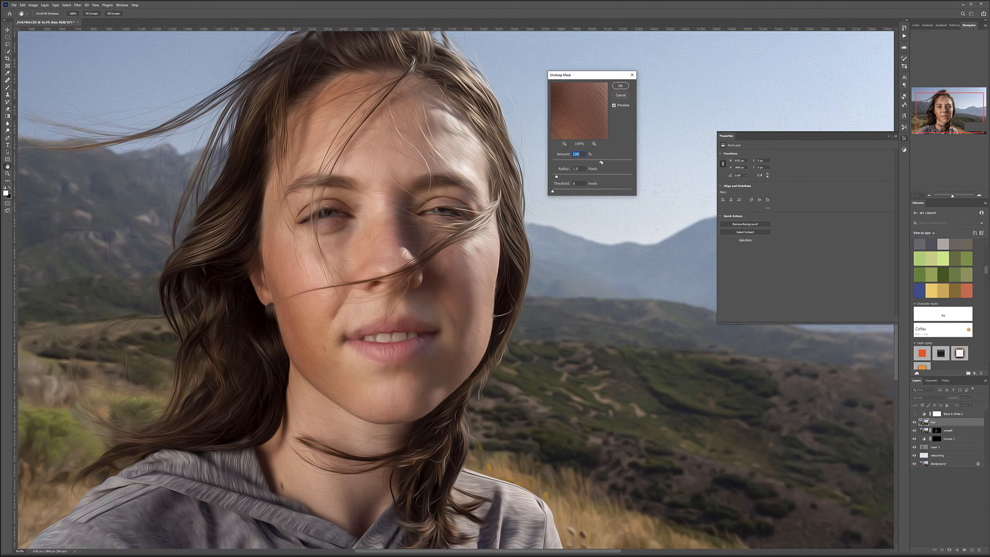
pyautogui.click(621, 86)
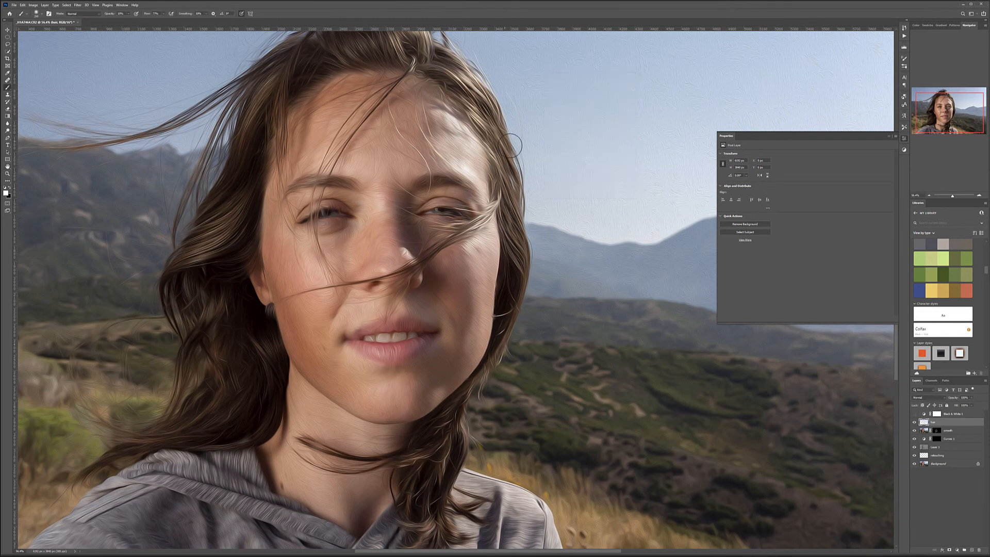
# Step: Examine the hair strands close up and in the wider portrait, with and without the oil-painted hair layer
pyautogui.press('v')
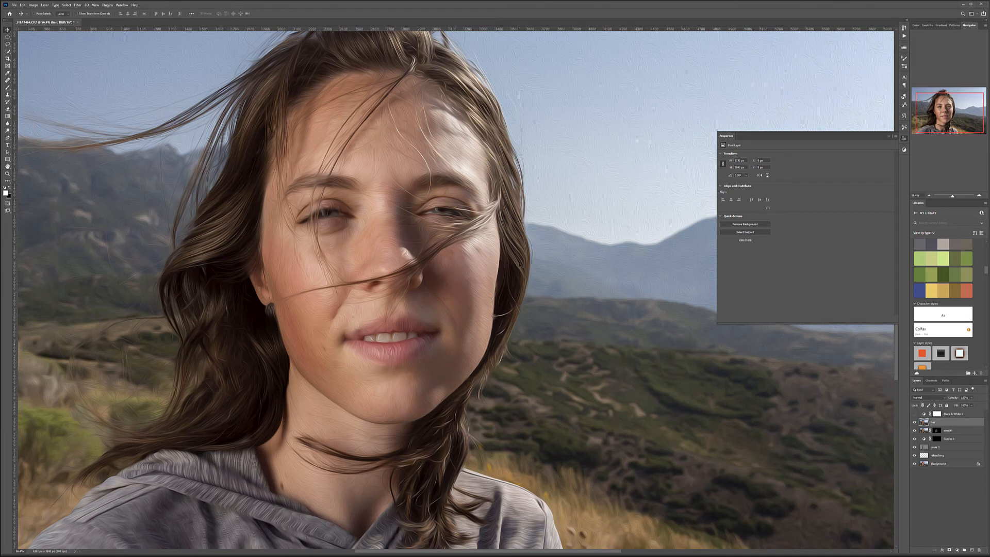
pyautogui.scroll(5, 518, 250)
pyautogui.scroll(-4, 111, 219)
pyautogui.scroll(5, 111, 222)
pyautogui.moveTo(127, 244); pyautogui.dragTo(475, 272)
pyautogui.scroll(7, 374, 289)
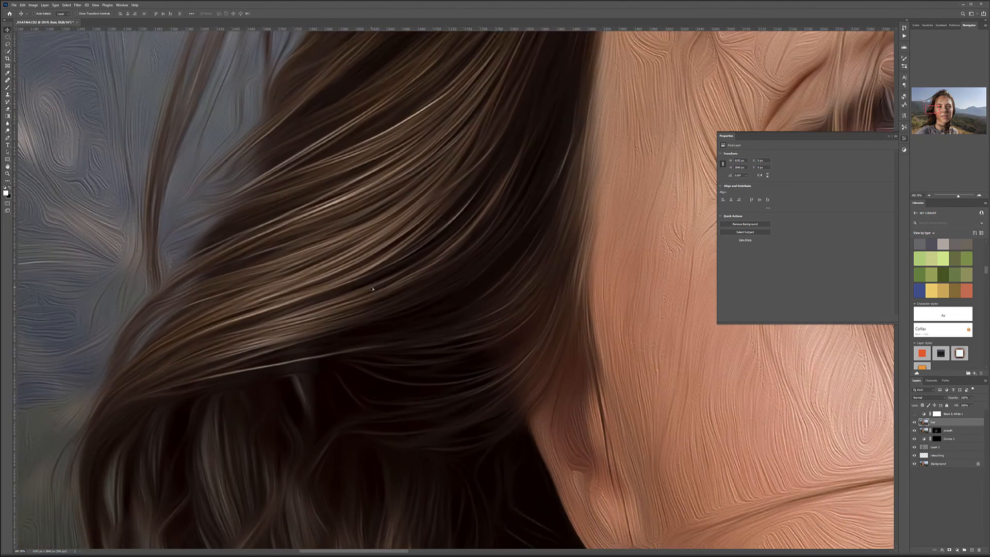
pyautogui.scroll(-5, 374, 289)
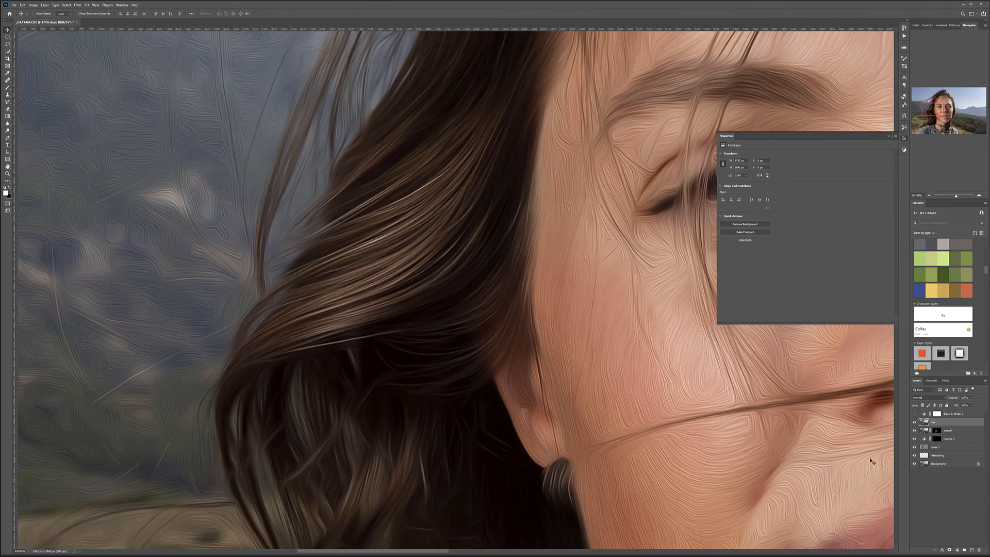
pyautogui.click(915, 422)
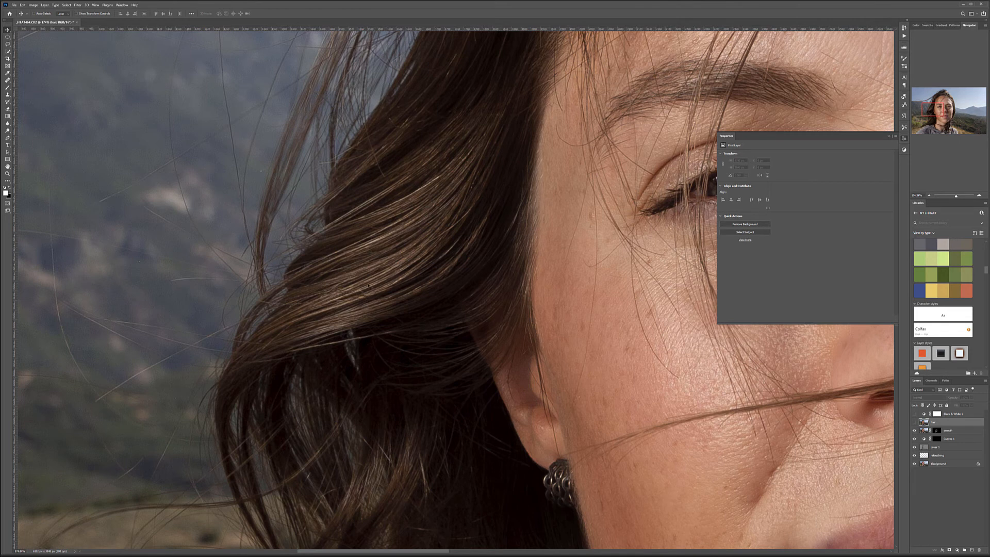
pyautogui.scroll(5, 381, 267)
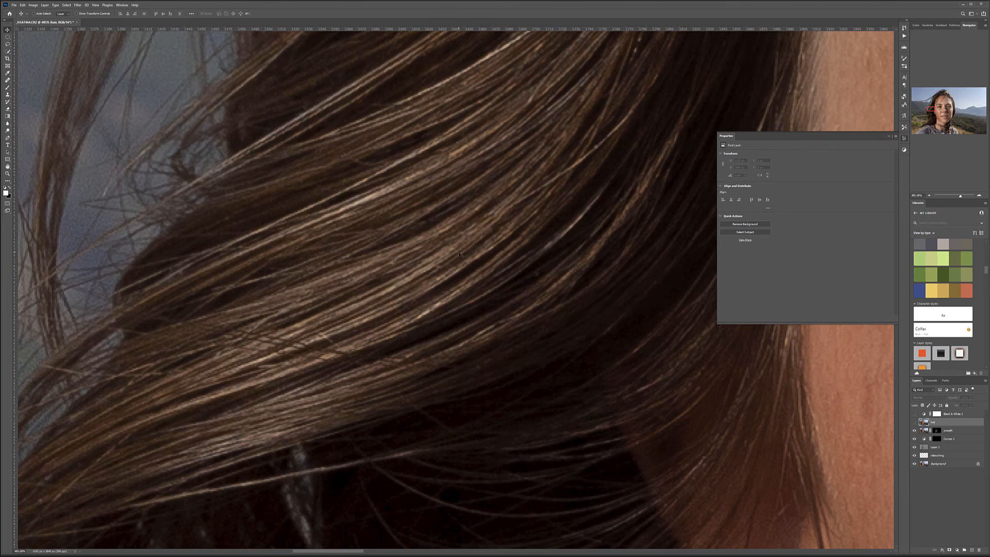
pyautogui.scroll(-11, 370, 270)
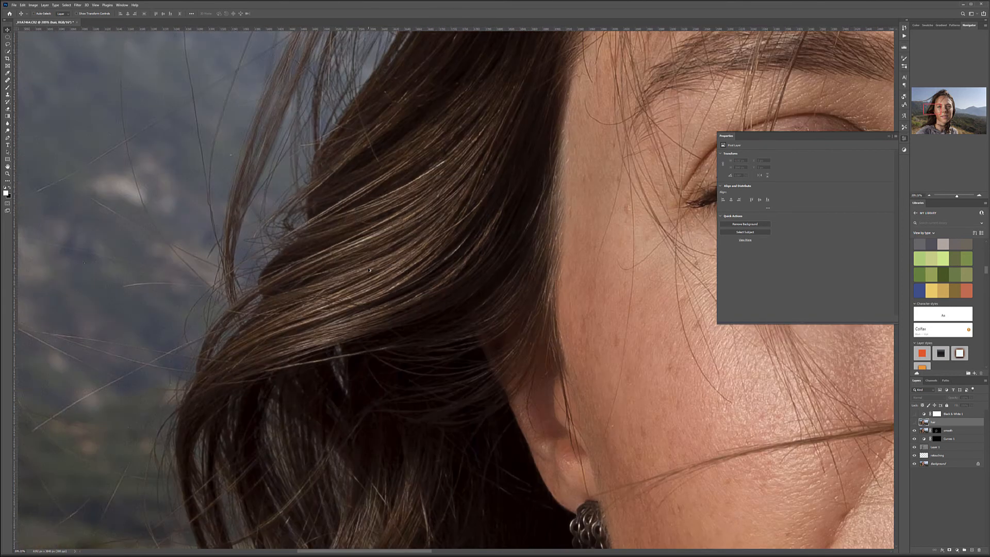
pyautogui.scroll(2, 292, 230)
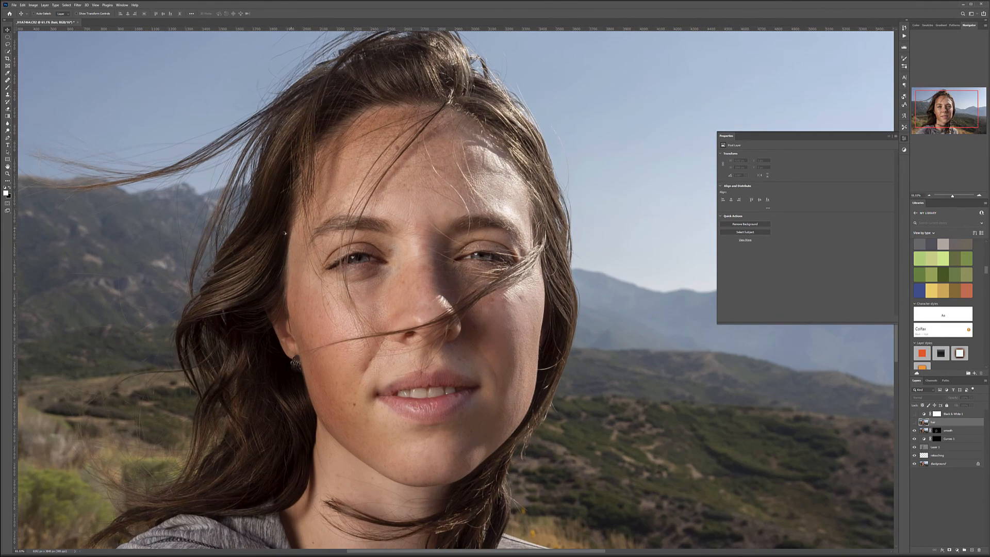
pyautogui.moveTo(279, 251); pyautogui.dragTo(343, 257)
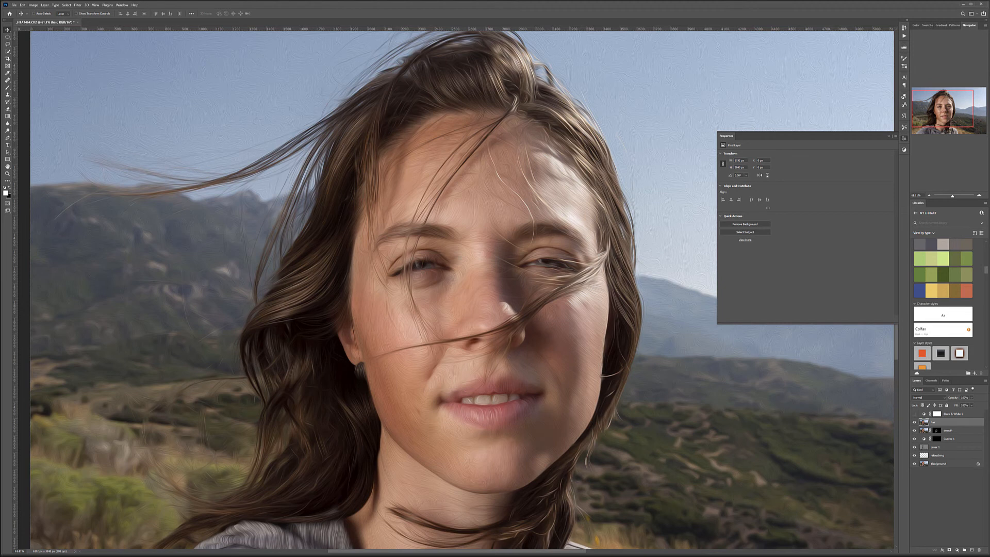
# Step: Hide the hair layer with a black mask, paint its effect back over the strands beside the ear, and compare it with the original
pyautogui.keyDown('alt'); pyautogui.click(949, 551); pyautogui.keyUp('alt')
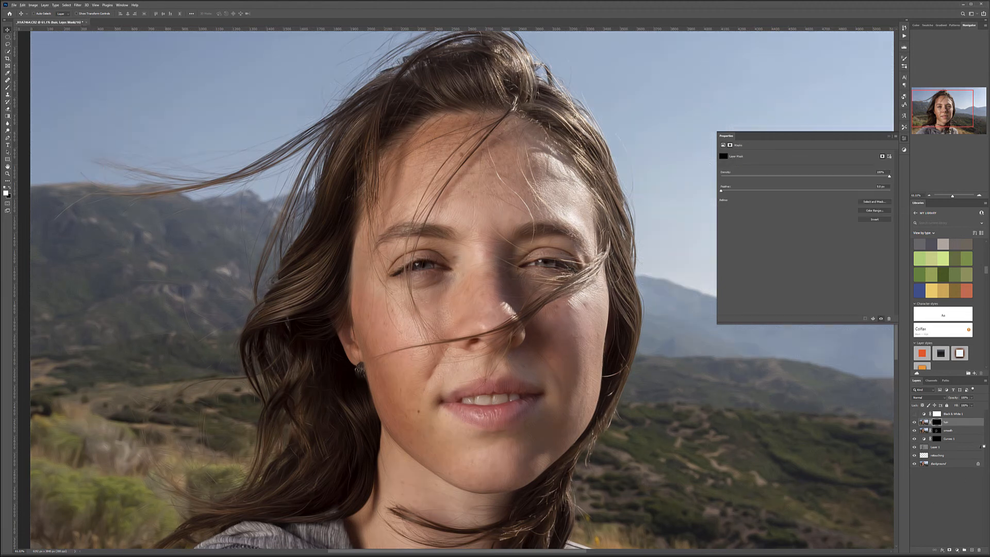
pyautogui.click(7, 87)
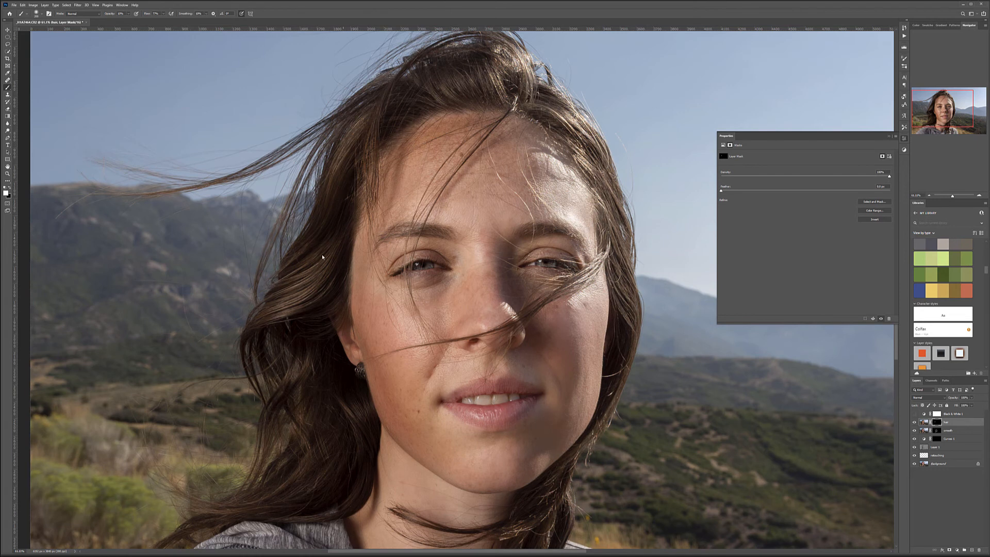
pyautogui.moveTo(342, 270); pyautogui.dragTo(468, 235)
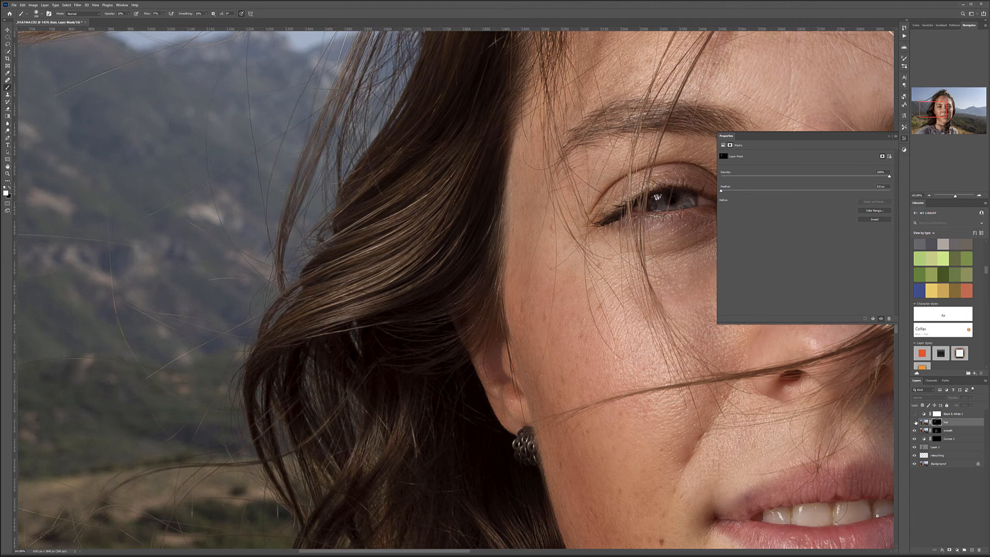
pyautogui.scroll(5, 458, 207)
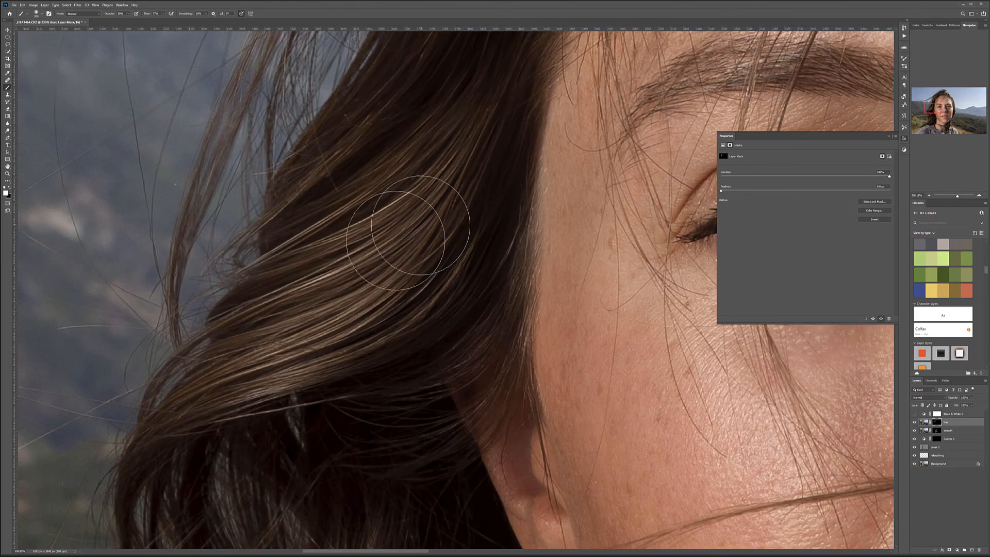
pyautogui.click(916, 423)
pyautogui.click(915, 422)
pyautogui.click(915, 423)
pyautogui.click(915, 423)
# Step: Paint the oil-painted effect over the lower strands, the crown and the remaining hair around the face on the hair layer's mask
pyautogui.scroll(-5, 492, 325)
pyautogui.scroll(-5, 497, 325)
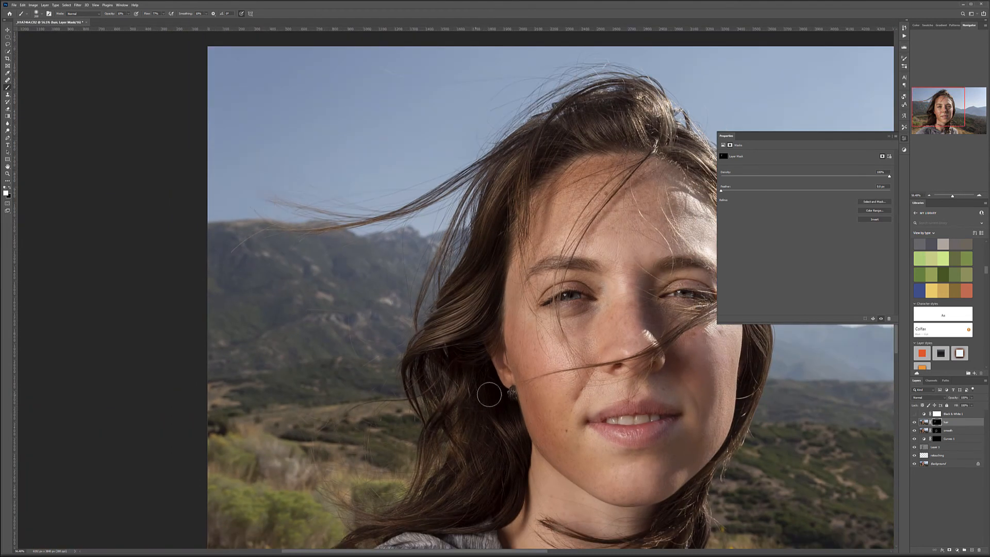
pyautogui.moveTo(506, 443); pyautogui.dragTo(457, 323)
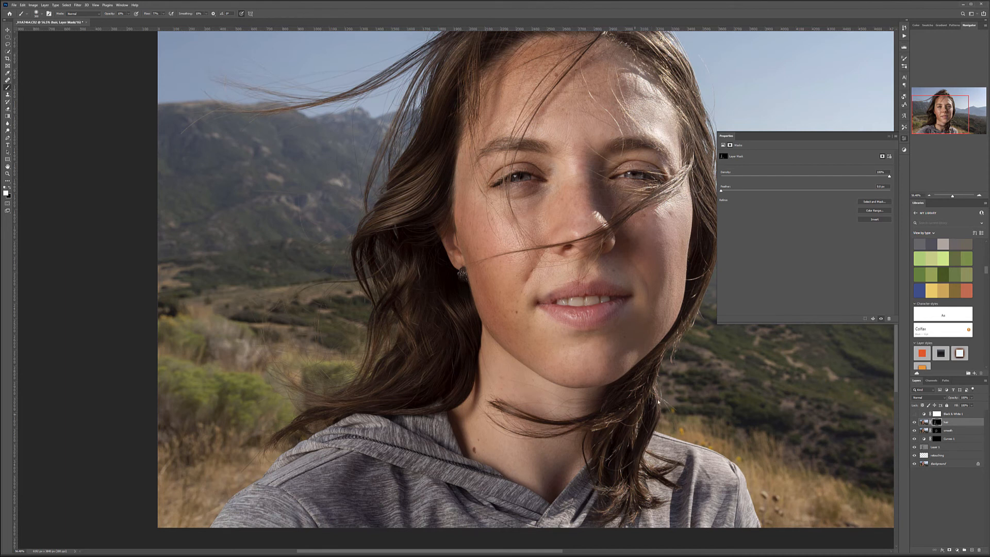
pyautogui.moveTo(675, 321); pyautogui.dragTo(551, 448)
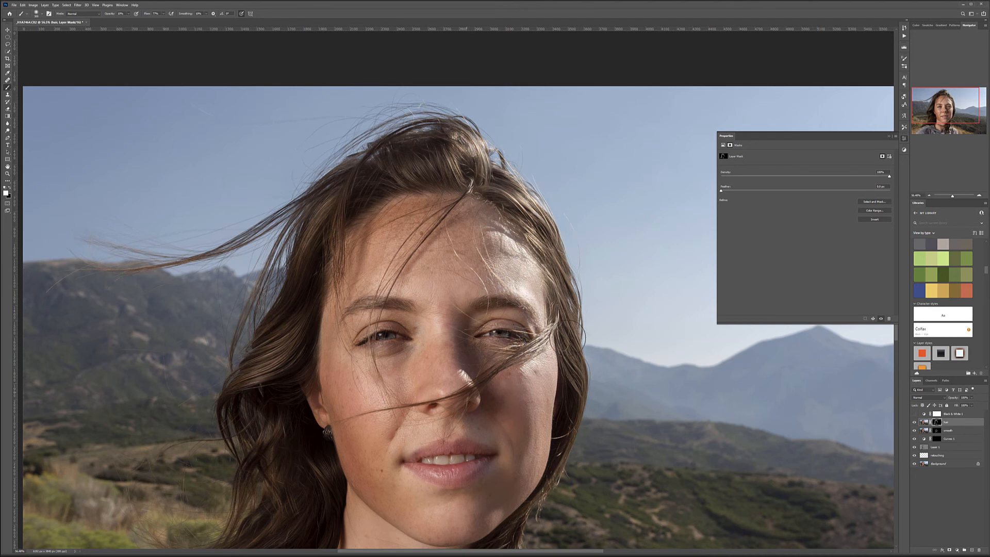
# Step: Compare the portrait with and without the hair layer, in full and close up, and preview it in black and white
pyautogui.scroll(-5, 515, 411)
pyautogui.scroll(1, 441, 401)
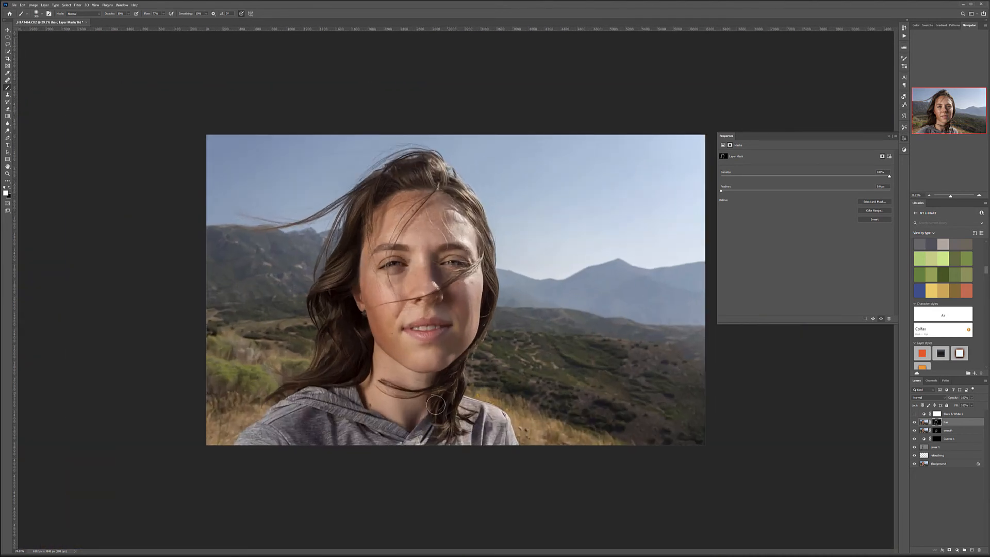
pyautogui.click(915, 423)
pyautogui.scroll(4, 425, 256)
pyautogui.scroll(1, 357, 171)
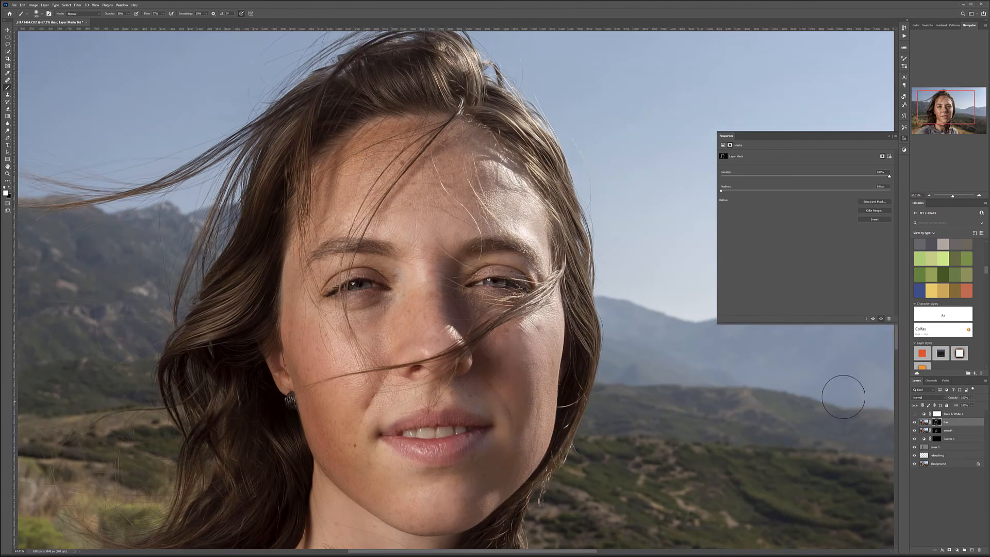
pyautogui.click(914, 422)
pyautogui.click(915, 422)
pyautogui.scroll(-2, 481, 243)
pyautogui.scroll(-3, 413, 253)
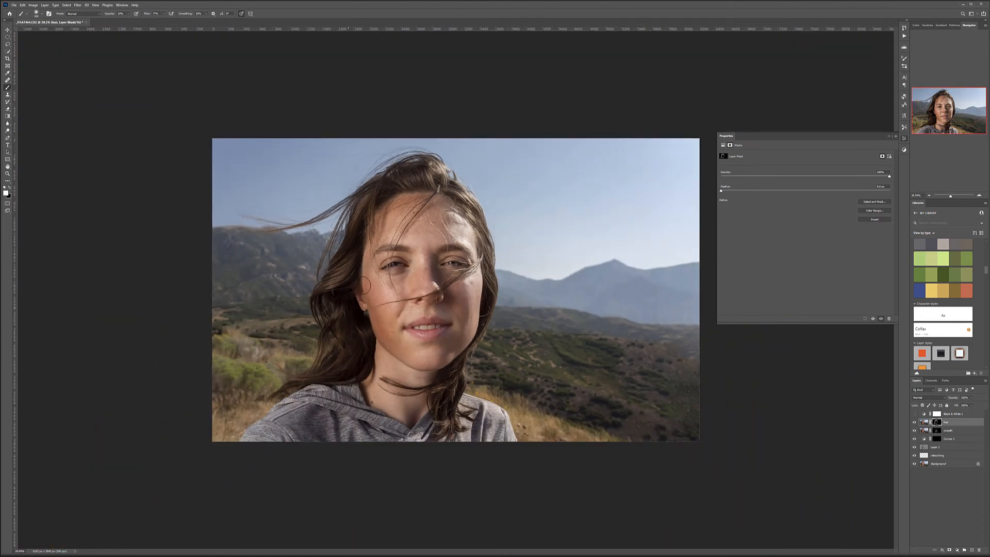
pyautogui.scroll(2, 428, 281)
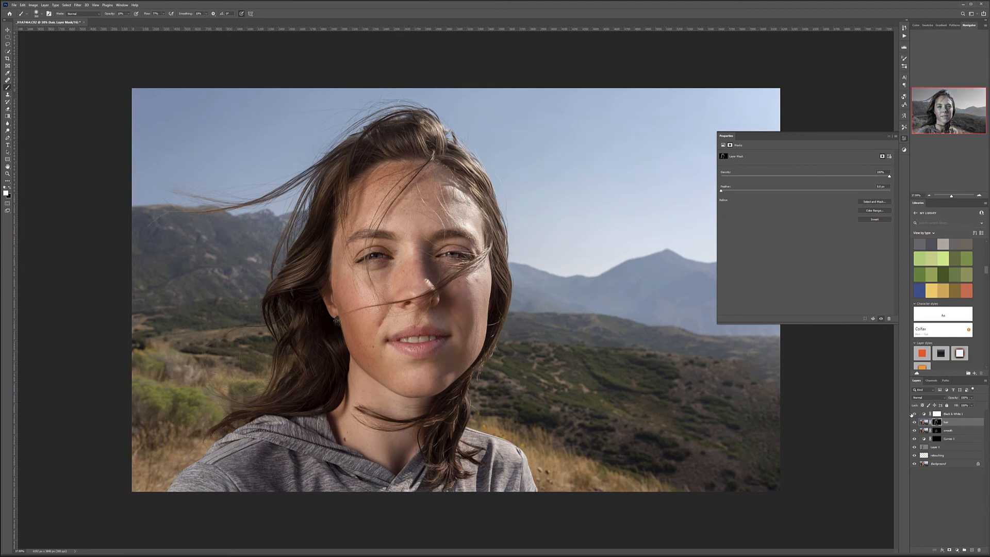
pyautogui.click(915, 413)
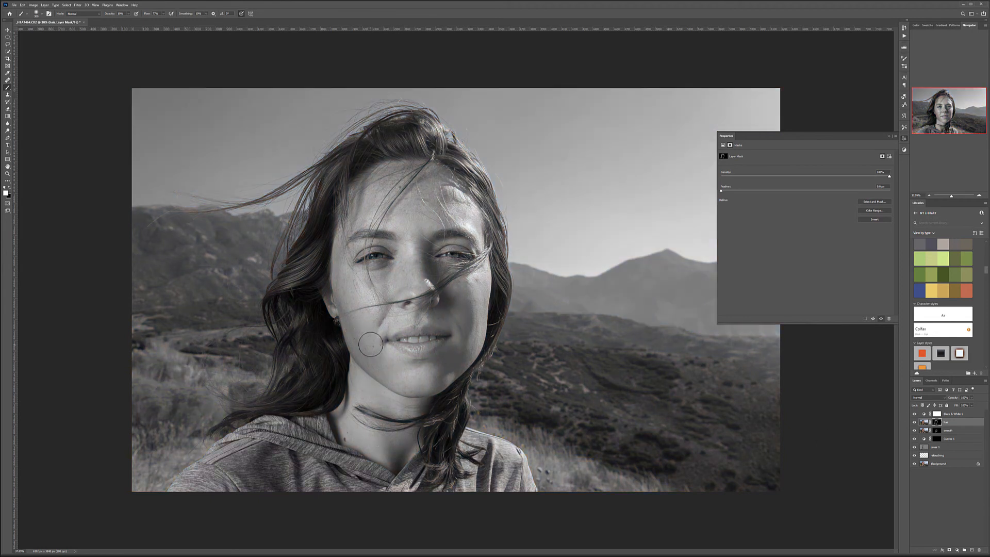
pyautogui.click(916, 413)
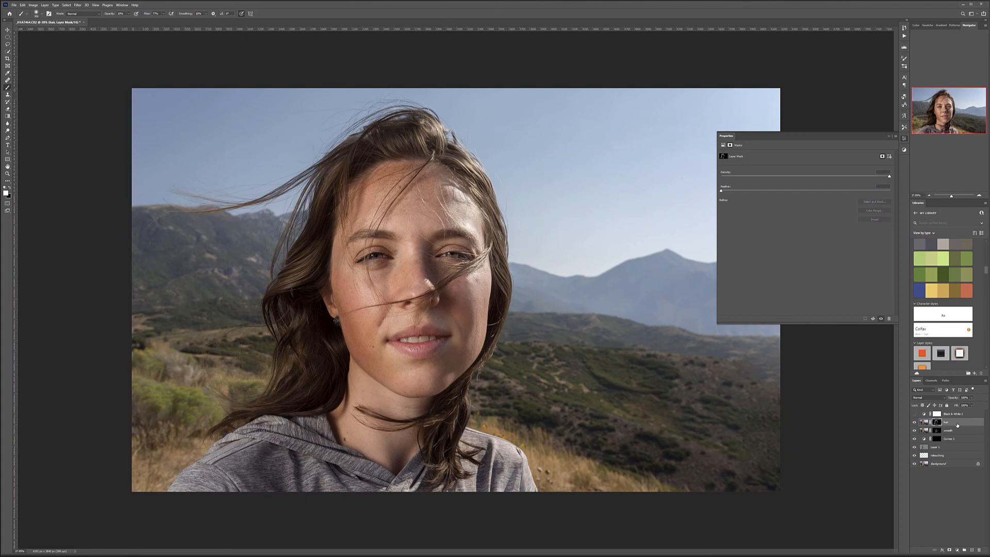
# Step: Stamp the visible layers into a new layer named "comp" above the hair layer
pyautogui.hotkey('ctrl', 'shift', 'alt', 'e')
pyautogui.doubleClick(935, 422)
pyautogui.write('e')
pyautogui.write('omp')
pyautogui.press('Return')
# Step: Convert the comp layer with a Black & White adjustment, raising the reds and yellows to brighten the skin
pyautogui.click(33, 5)
pyautogui.moveTo(57, 19)
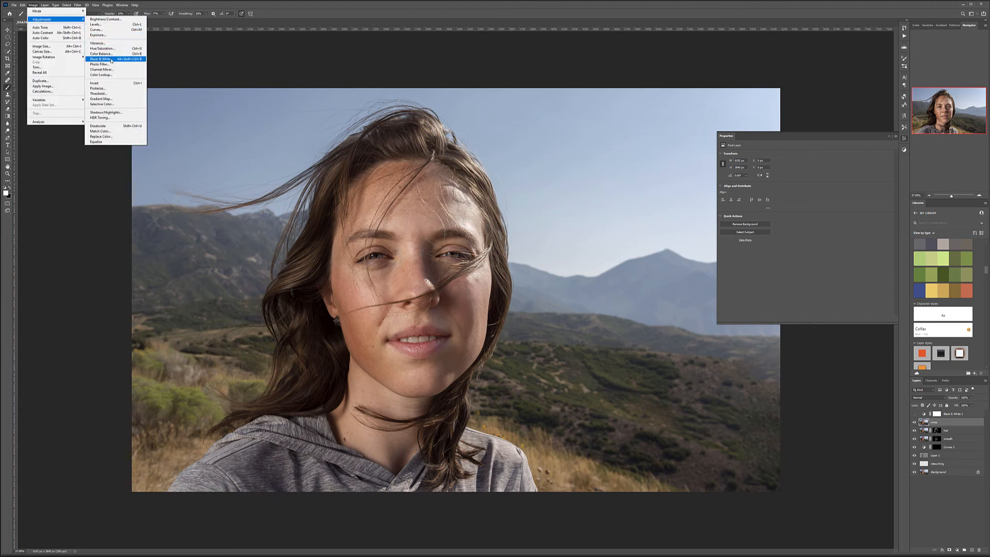
pyautogui.click(101, 59)
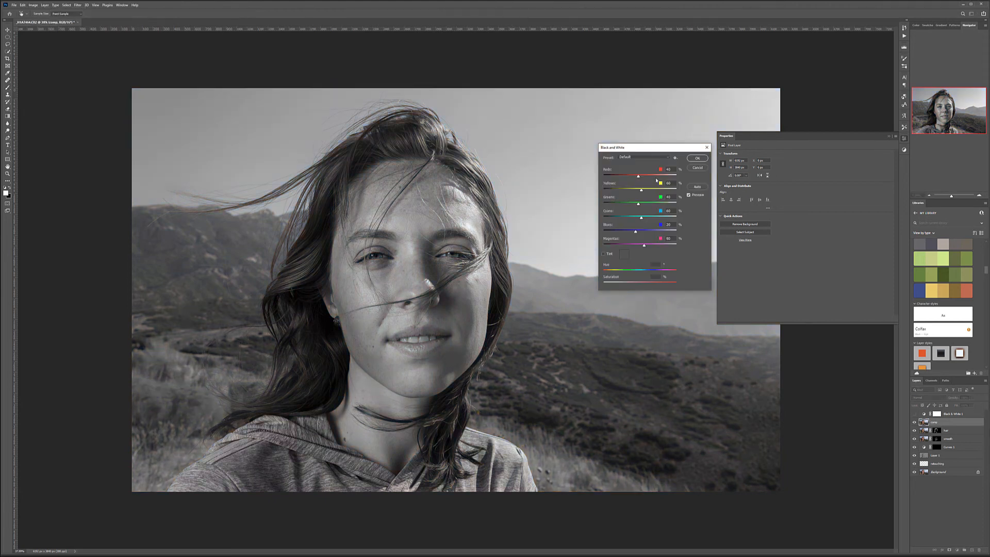
pyautogui.moveTo(639, 177)
pyautogui.mouseDown()
pyautogui.moveTo(678, 172)
pyautogui.moveTo(632, 176)
pyautogui.moveTo(645, 176)
pyautogui.mouseUp()
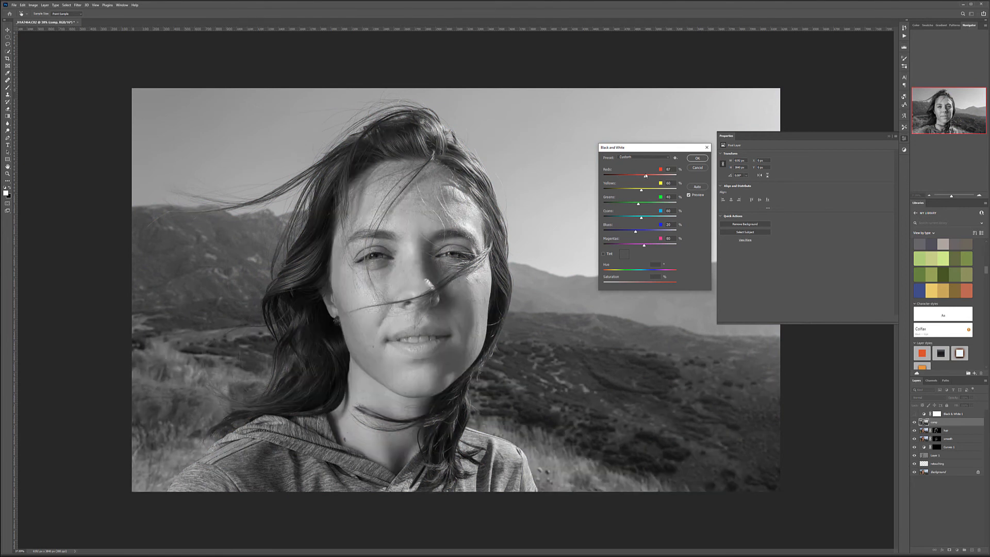
pyautogui.moveTo(644, 192); pyautogui.dragTo(648, 176)
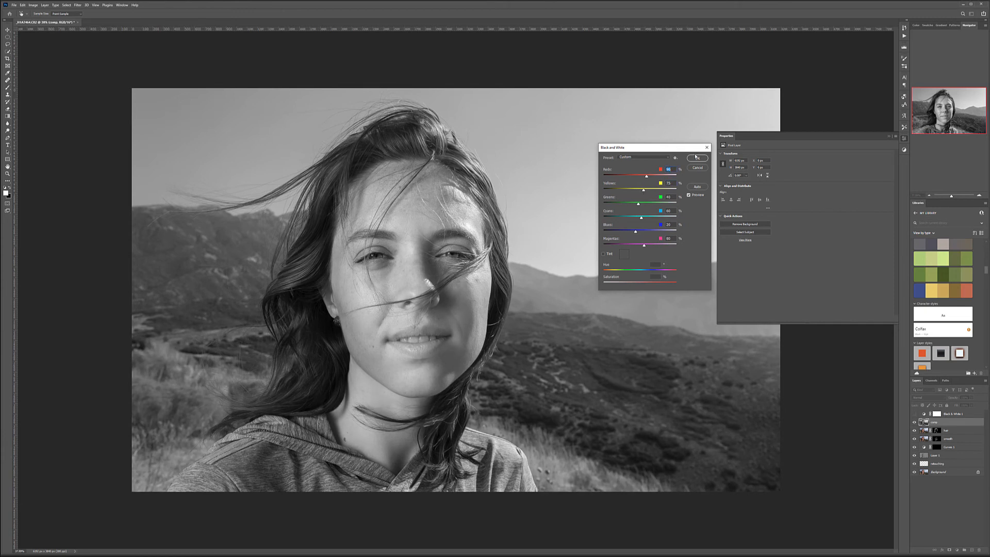
pyautogui.click(696, 157)
pyautogui.press('b')
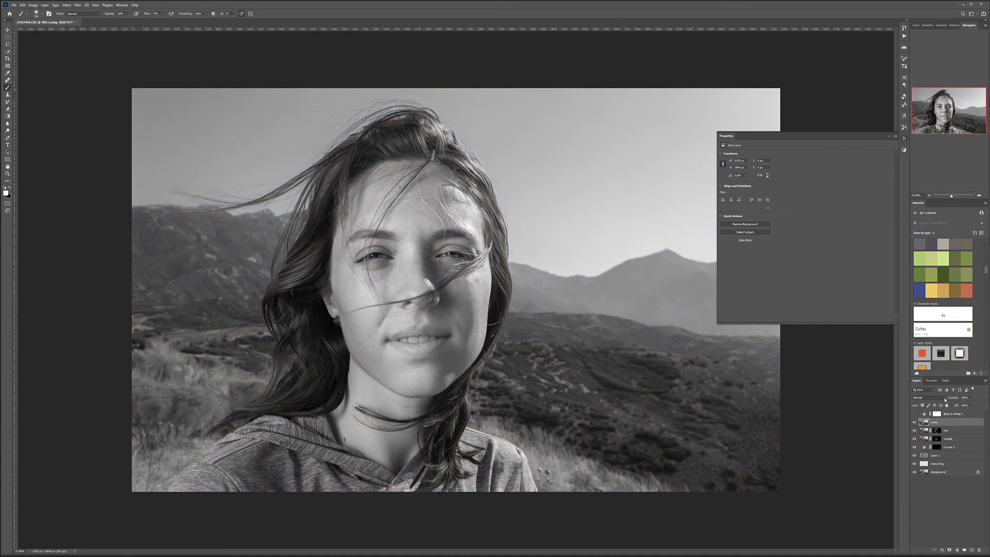
# Step: Set the comp layer's blend mode to Luminosity and compare the portrait with and without it
pyautogui.click(945, 399)
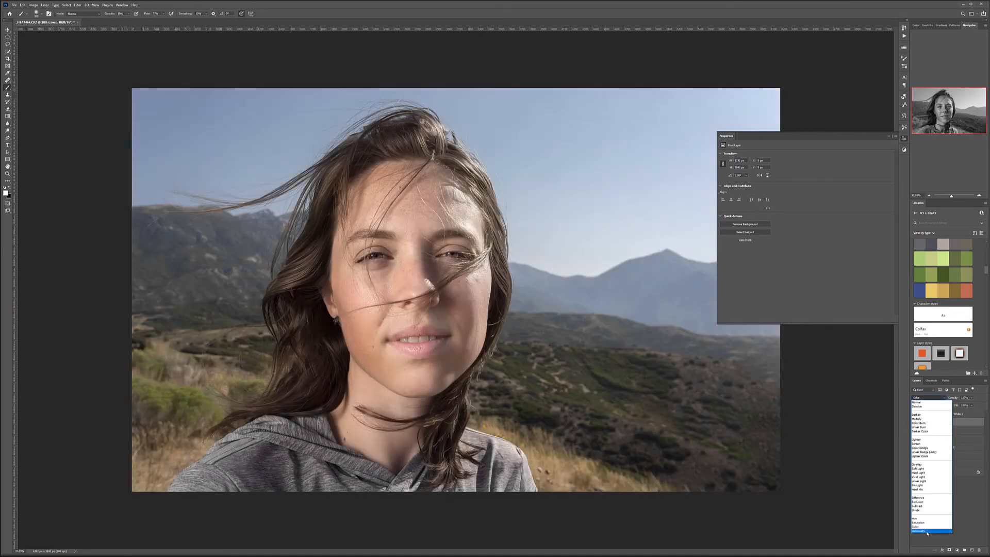
pyautogui.click(927, 532)
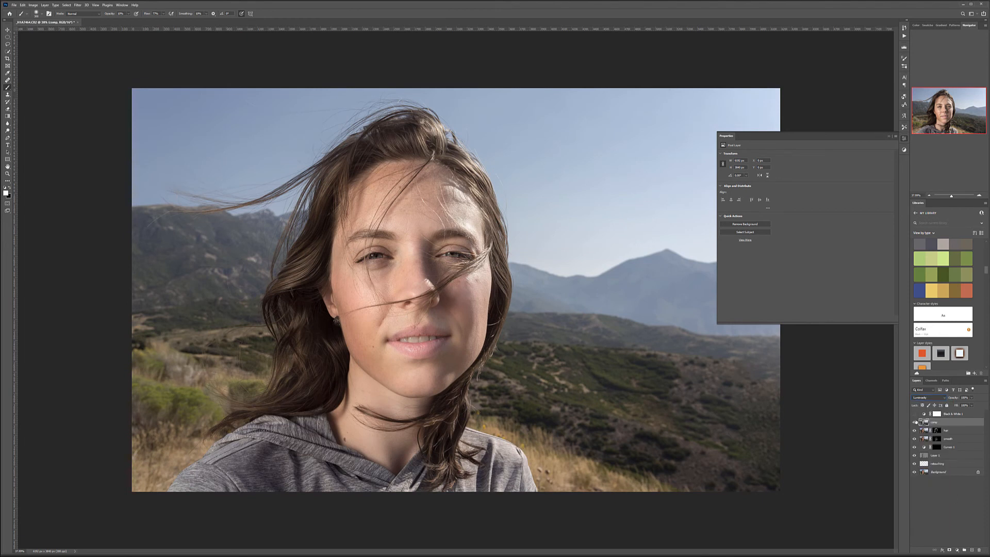
pyautogui.click(915, 422)
pyautogui.click(915, 423)
pyautogui.click(915, 423)
pyautogui.click(915, 422)
pyautogui.click(915, 422)
pyautogui.click(915, 422)
# Step: Hide the comp layer with a black mask and paint its brightening onto the facial skin, using a smaller brush near the ear
pyautogui.keyDown('alt'); pyautogui.click(949, 550); pyautogui.keyUp('alt')
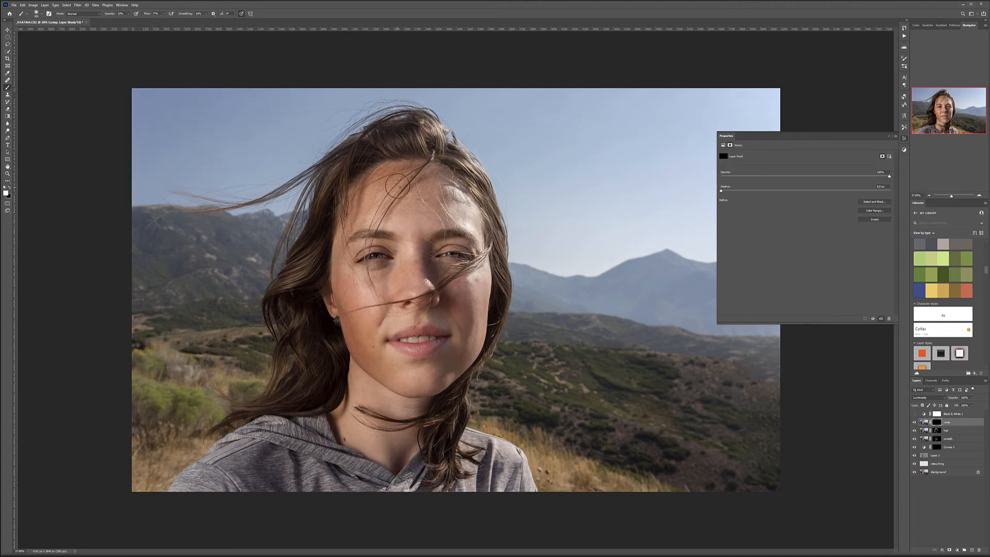
pyautogui.press(']')
pyautogui.press(']')
pyautogui.press(']')
pyautogui.moveTo(442, 177)
pyautogui.mouseDown()
pyautogui.moveTo(374, 201)
pyautogui.moveTo(340, 306)
pyautogui.moveTo(360, 324)
pyautogui.moveTo(354, 296)
pyautogui.moveTo(410, 283)
pyautogui.moveTo(411, 302)
pyautogui.mouseUp()
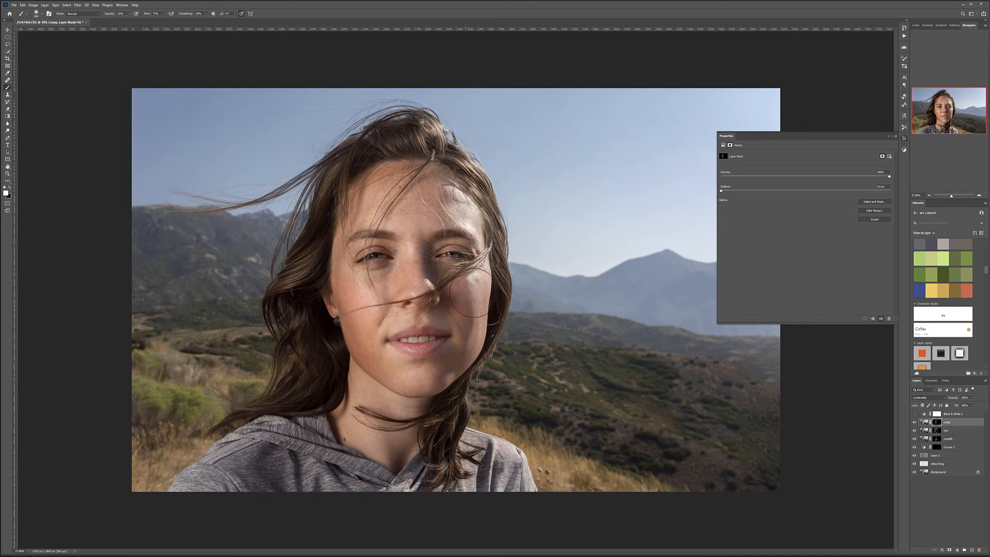
pyautogui.moveTo(365, 351)
pyautogui.mouseDown()
pyautogui.moveTo(381, 370)
pyautogui.moveTo(392, 356)
pyautogui.moveTo(358, 345)
pyautogui.mouseUp()
pyautogui.press('[')
pyautogui.moveTo(328, 294)
pyautogui.mouseDown()
pyautogui.moveTo(375, 361)
pyautogui.moveTo(352, 319)
pyautogui.mouseUp()
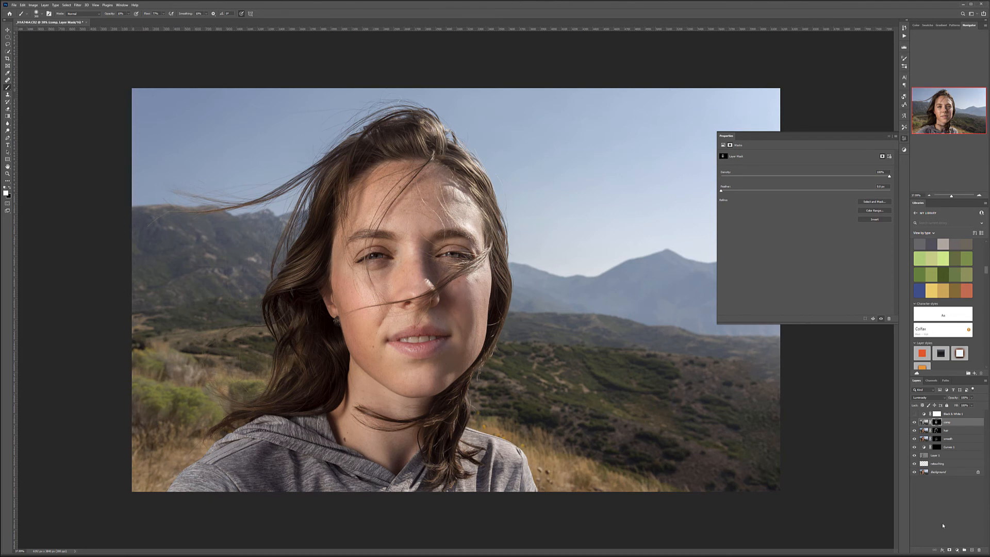
# Step: Compare the portrait with and without Layer 1, then with and without the comp layer
pyautogui.click(915, 457)
pyautogui.click(915, 457)
pyautogui.click(915, 457)
pyautogui.click(915, 457)
pyautogui.click(915, 457)
pyautogui.click(915, 457)
pyautogui.click(915, 423)
pyautogui.click(916, 423)
pyautogui.click(916, 422)
pyautogui.click(915, 423)
# Step: Turn on the Black & White adjustment layer and fine-tune its yellows and reds to darken the skin slightly
pyautogui.click(916, 414)
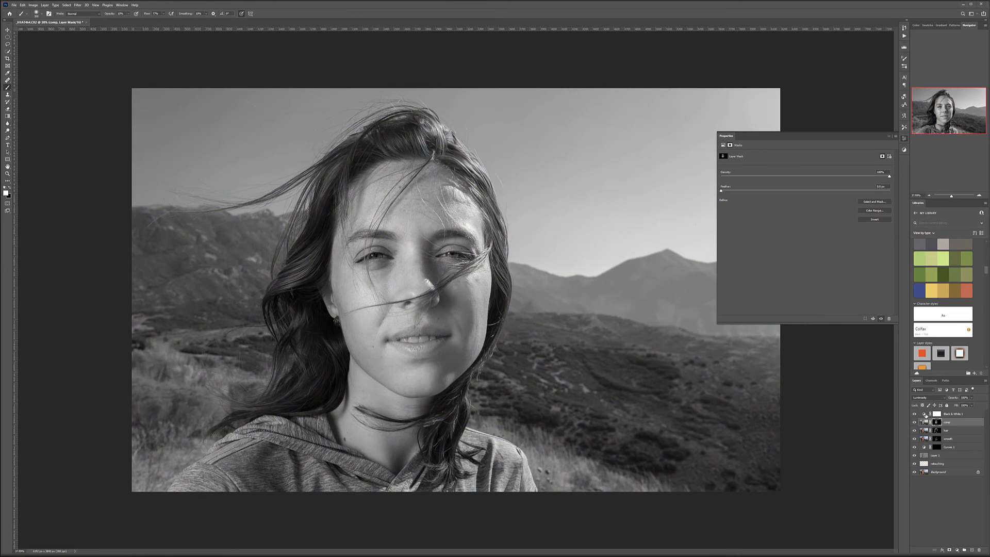
pyautogui.click(926, 416)
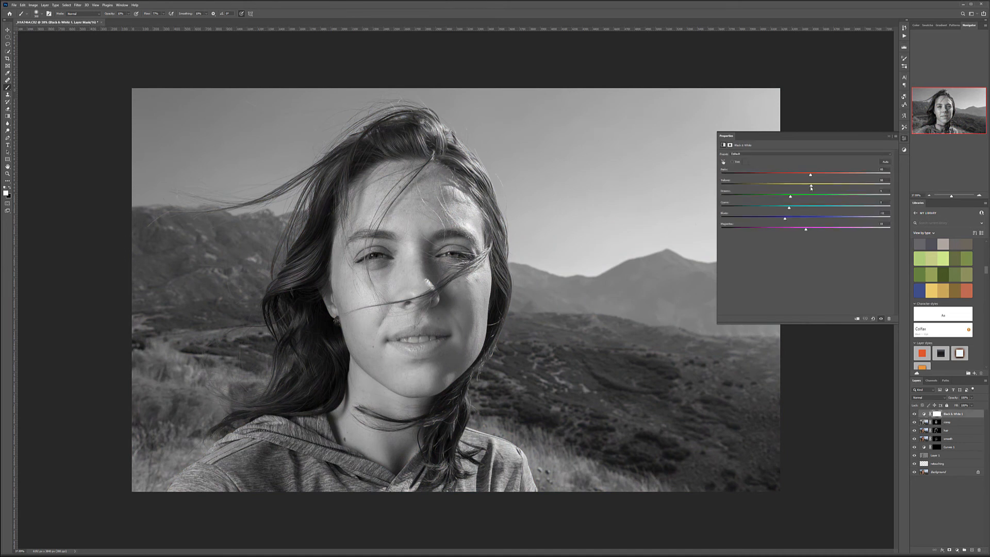
pyautogui.moveTo(810, 187)
pyautogui.mouseDown()
pyautogui.moveTo(790, 188)
pyautogui.moveTo(805, 176)
pyautogui.mouseUp()
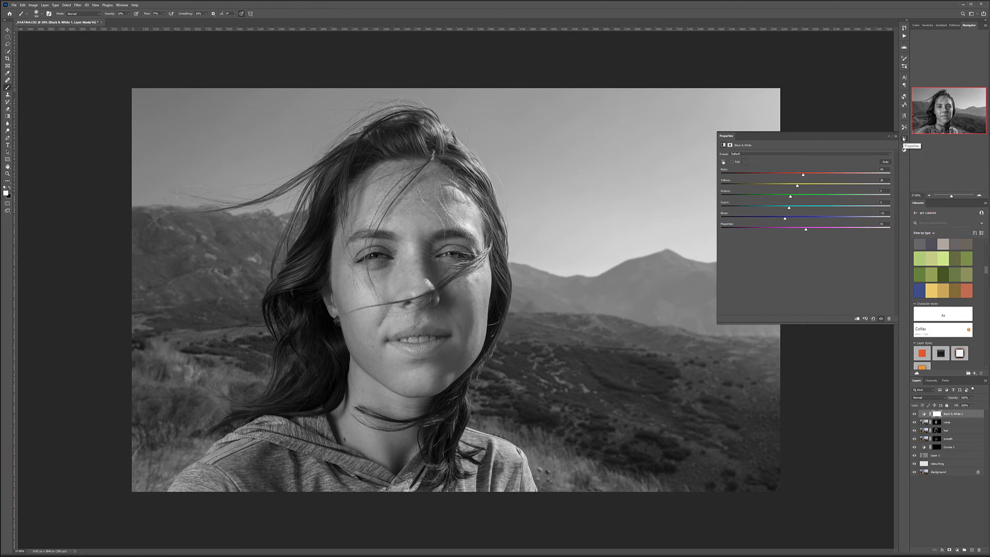
# Step: Add a Curves adjustment layer directly above the comp layer and set its blend mode to Color
pyautogui.click(8, 31)
pyautogui.scroll(-3, 469, 263)
pyautogui.scroll(-2, 469, 263)
pyautogui.scroll(2, 469, 263)
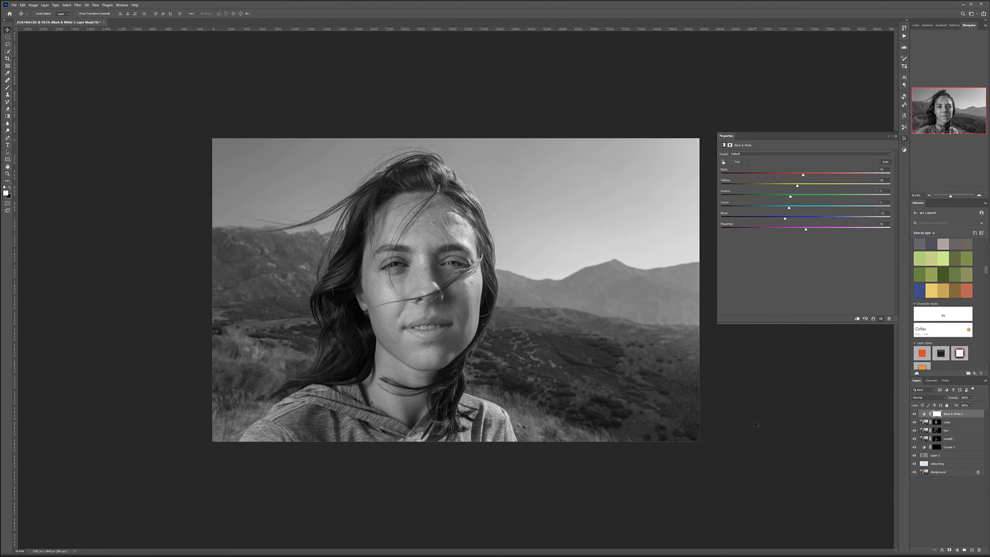
pyautogui.click(973, 423)
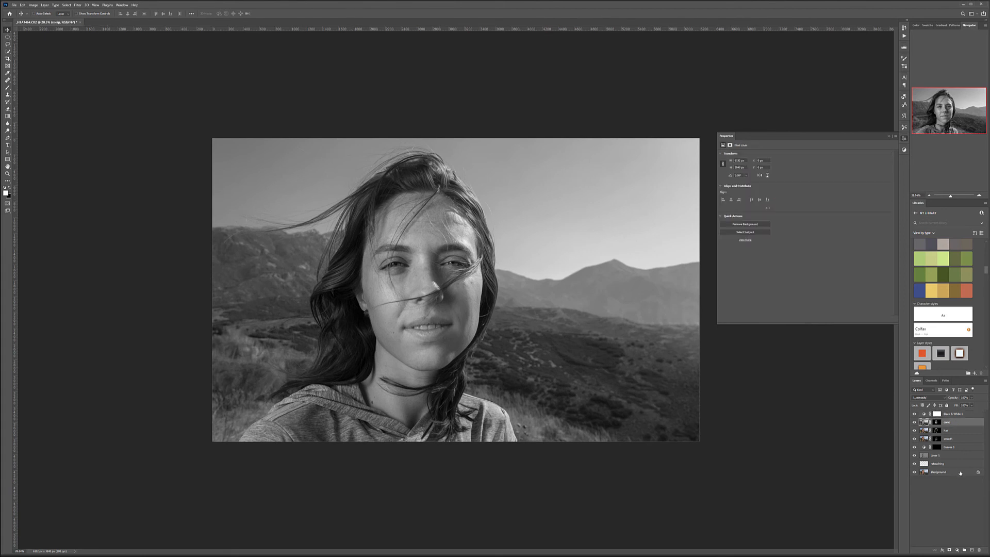
pyautogui.click(958, 551)
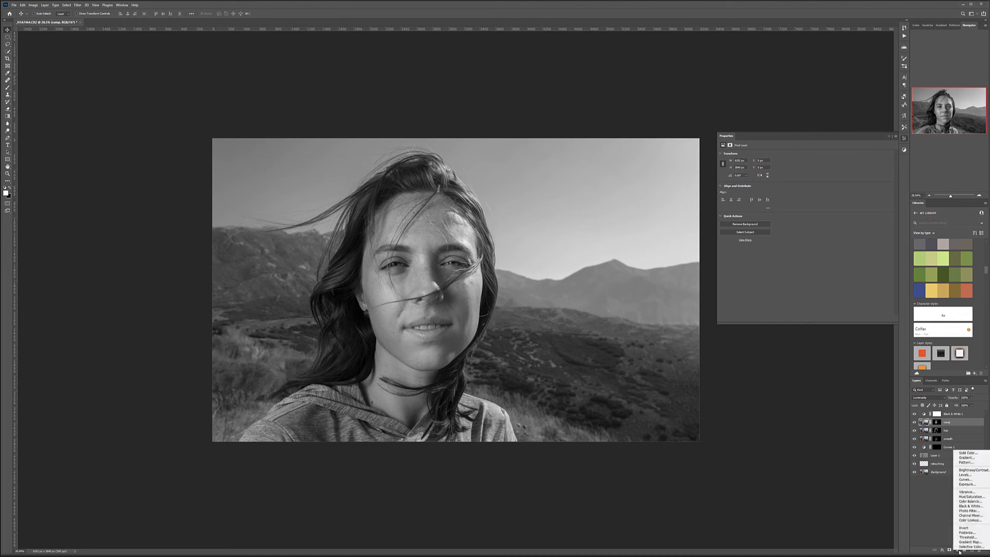
pyautogui.click(981, 481)
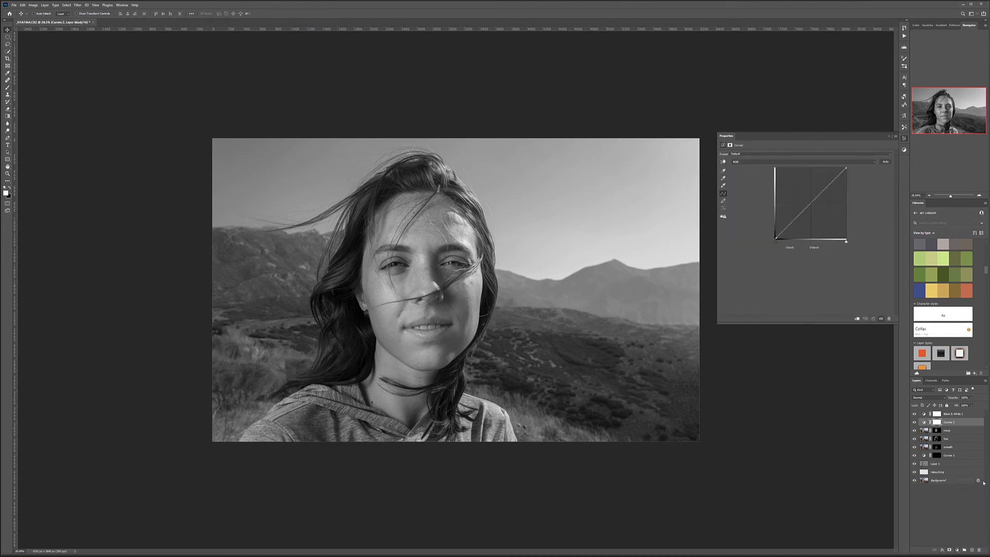
pyautogui.click(942, 398)
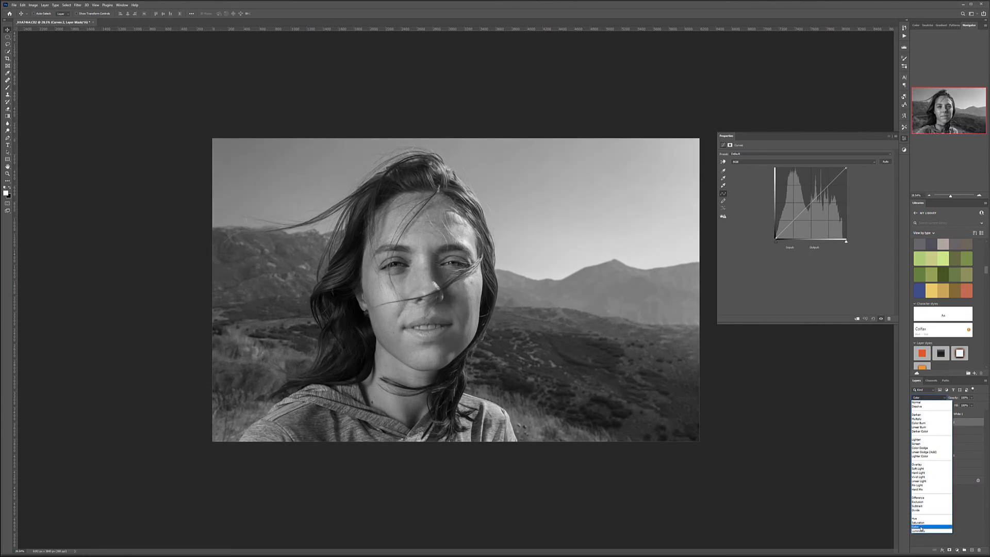
pyautogui.click(917, 527)
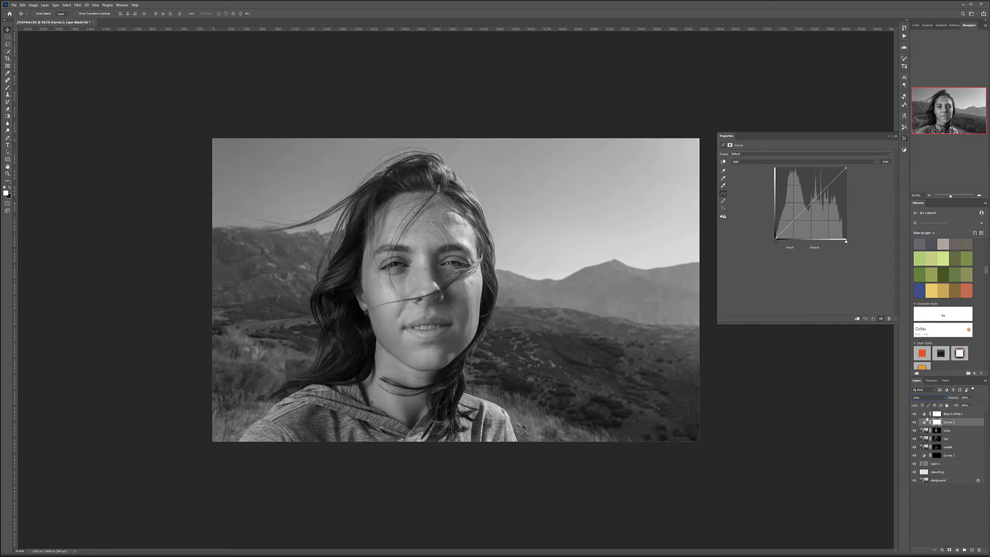
# Step: Toggle the black-and-white conversion to check it, and add a midtone point to the blue channel curve of the Curves layer above comp
pyautogui.click(914, 413)
pyautogui.click(914, 413)
pyautogui.click(924, 422)
pyautogui.click(742, 162)
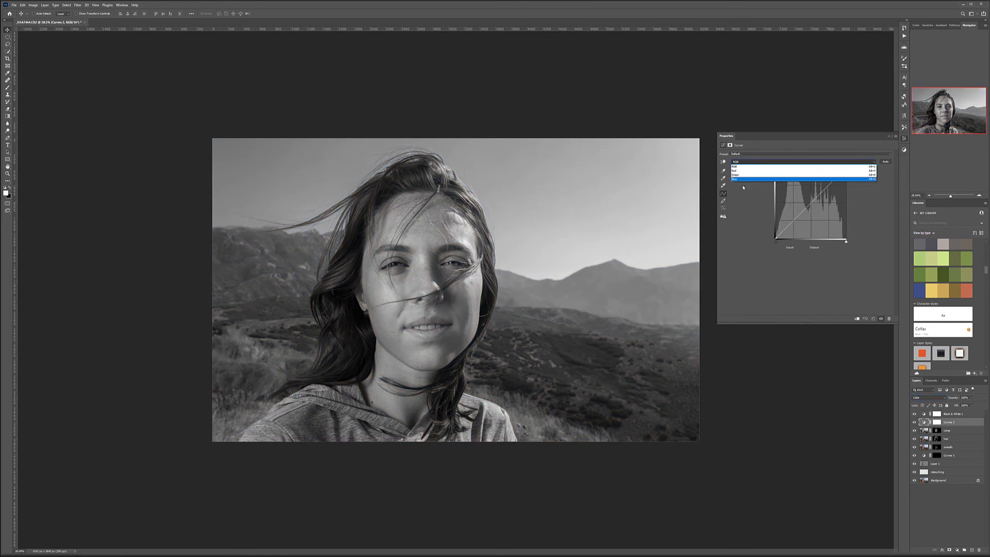
pyautogui.click(743, 179)
pyautogui.moveTo(811, 205)
pyautogui.mouseDown()
pyautogui.moveTo(822, 212)
pyautogui.moveTo(813, 204)
pyautogui.mouseUp()
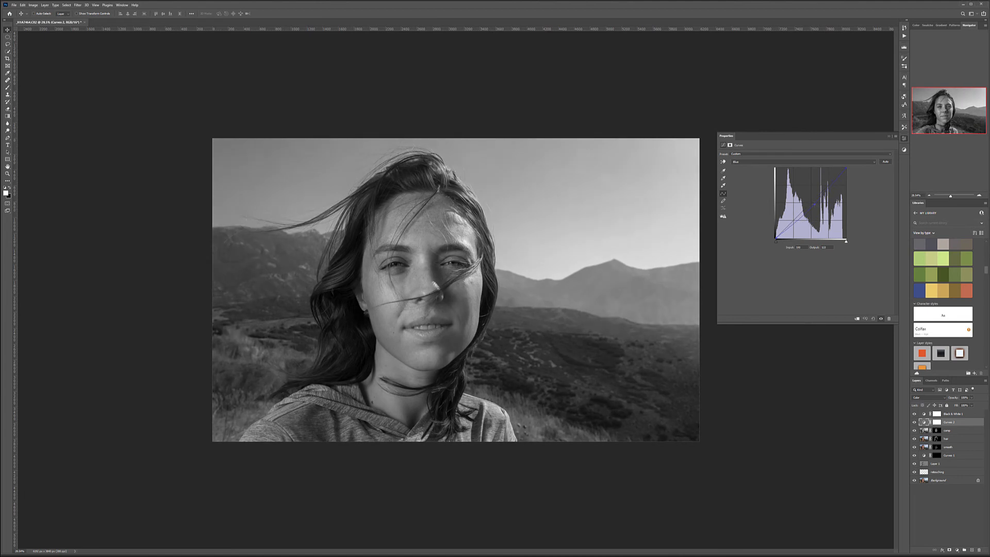
# Step: Adjust the red channel curve's midtones and raise its black point
pyautogui.click(768, 162)
pyautogui.click(771, 169)
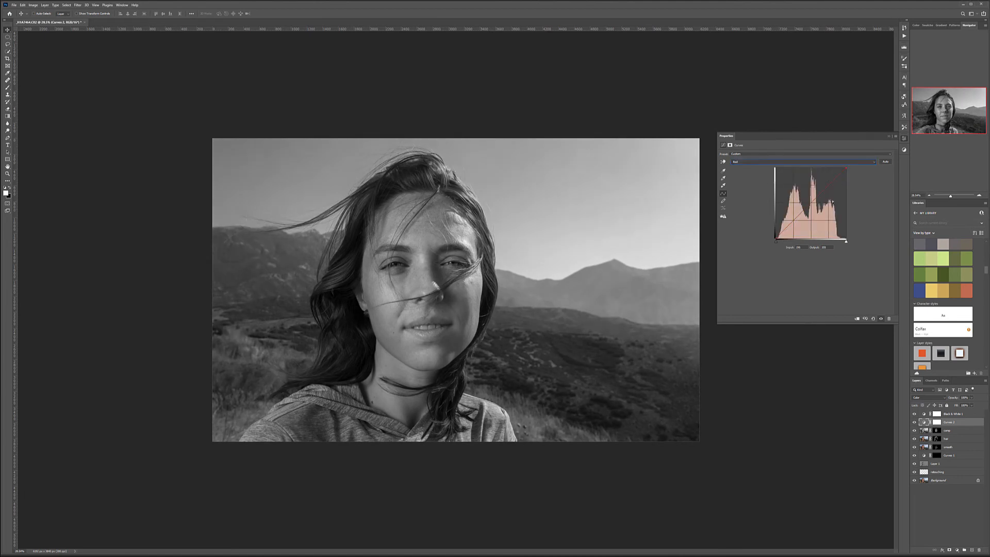
pyautogui.moveTo(813, 204)
pyautogui.mouseDown()
pyautogui.moveTo(821, 210)
pyautogui.moveTo(815, 205)
pyautogui.mouseUp()
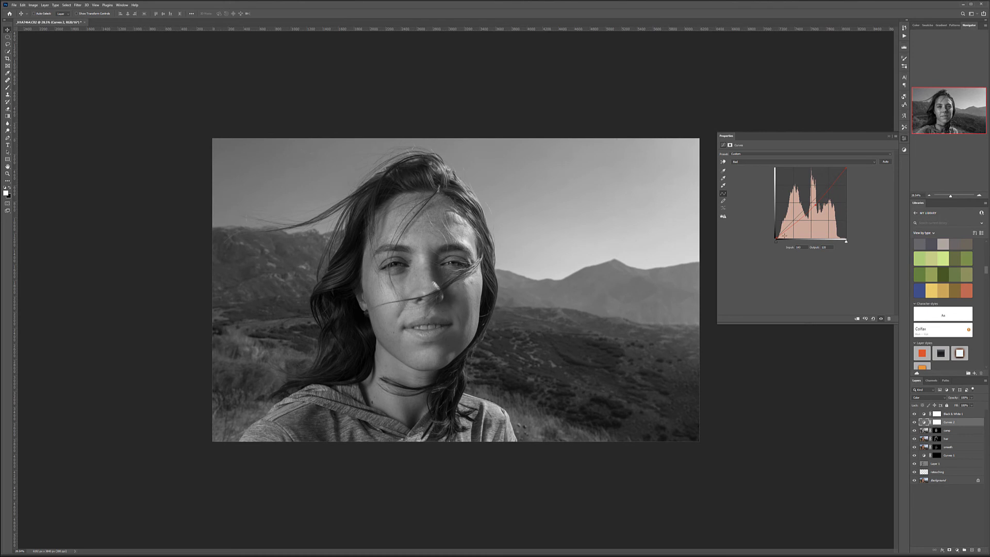
pyautogui.moveTo(776, 237); pyautogui.dragTo(770, 227)
# Step: Adjust the green channel curve's midtones and its black point
pyautogui.click(774, 163)
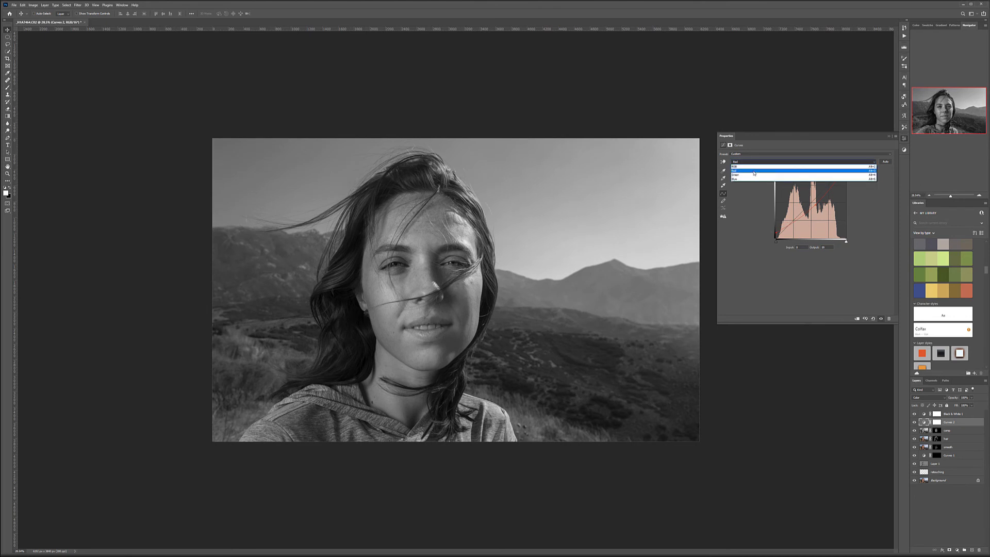
pyautogui.click(784, 171)
pyautogui.moveTo(811, 205)
pyautogui.mouseDown()
pyautogui.moveTo(816, 212)
pyautogui.moveTo(808, 204)
pyautogui.mouseUp()
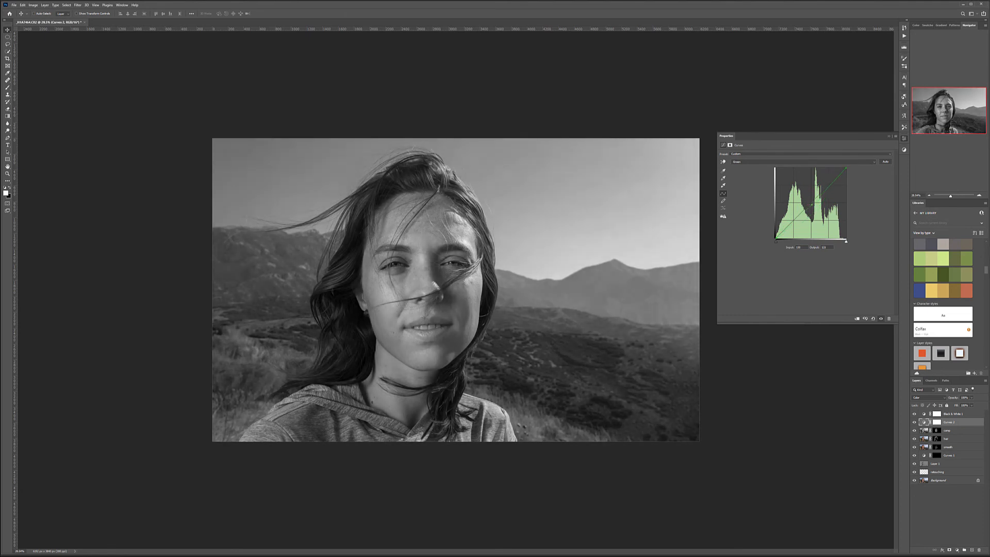
pyautogui.moveTo(776, 235); pyautogui.dragTo(782, 239)
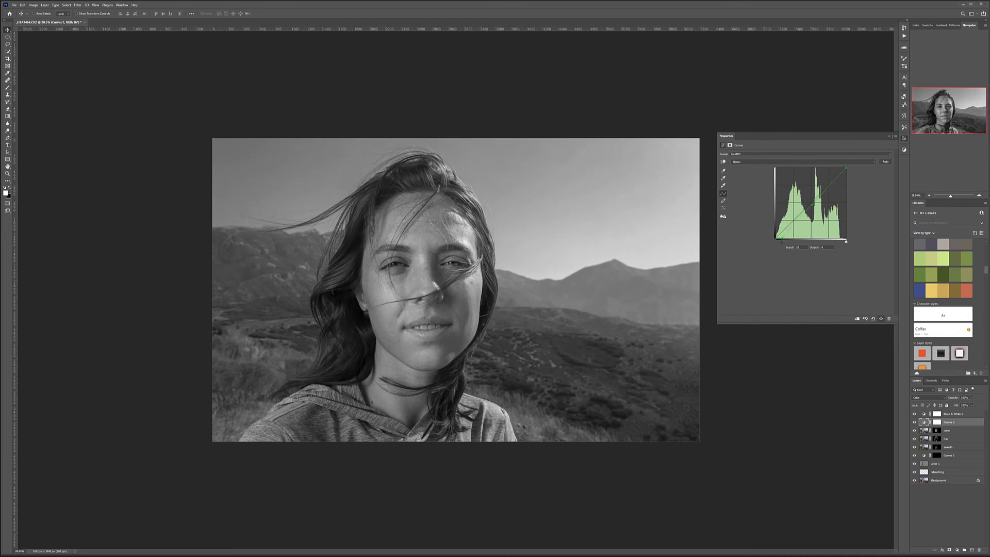
# Step: Fine-tune the blue channel curve by moving its black point inward and raising its midtones
pyautogui.click(757, 163)
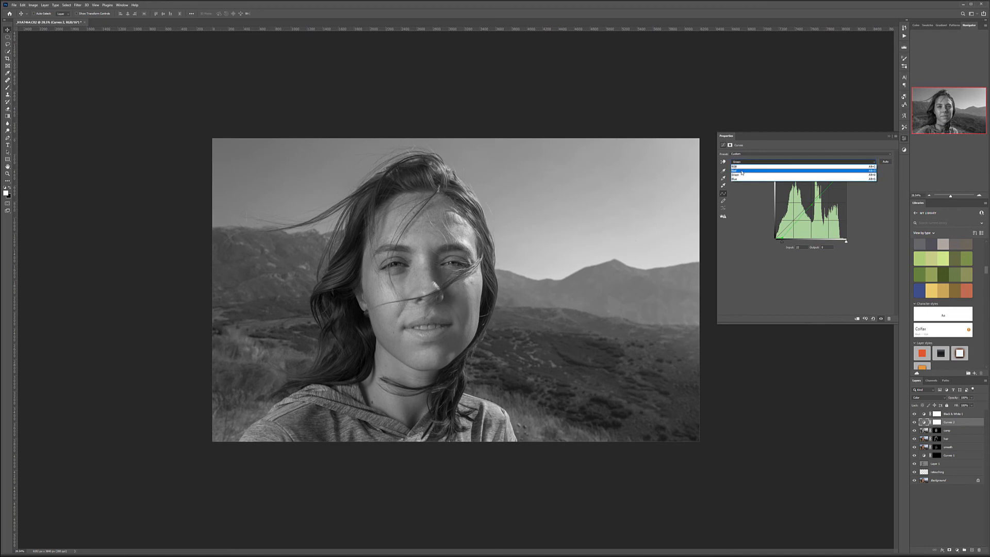
pyautogui.click(749, 179)
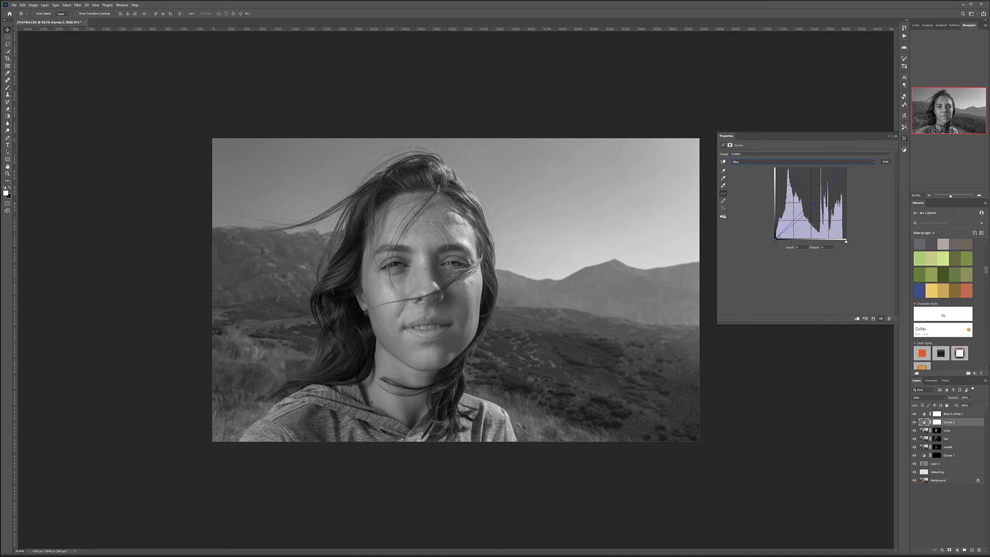
pyautogui.moveTo(776, 238)
pyautogui.mouseDown()
pyautogui.moveTo(769, 222)
pyautogui.moveTo(782, 238)
pyautogui.mouseUp()
pyautogui.moveTo(780, 240); pyautogui.dragTo(778, 240)
pyautogui.moveTo(813, 204); pyautogui.dragTo(810, 201)
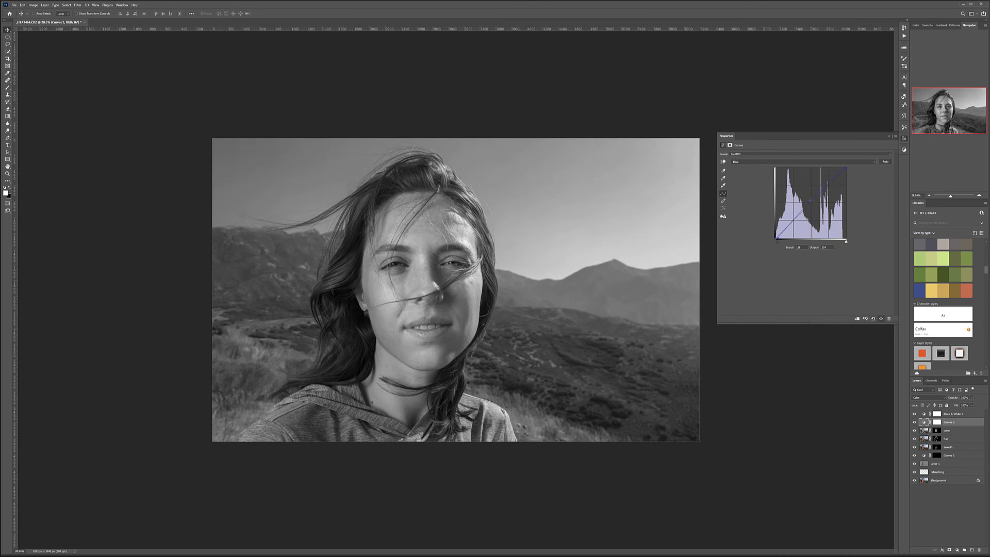
# Step: Compare the portrait with and without the Color-mode Curves layer, then with and without the Black & White layer
pyautogui.click(915, 422)
pyautogui.click(915, 422)
pyautogui.click(915, 414)
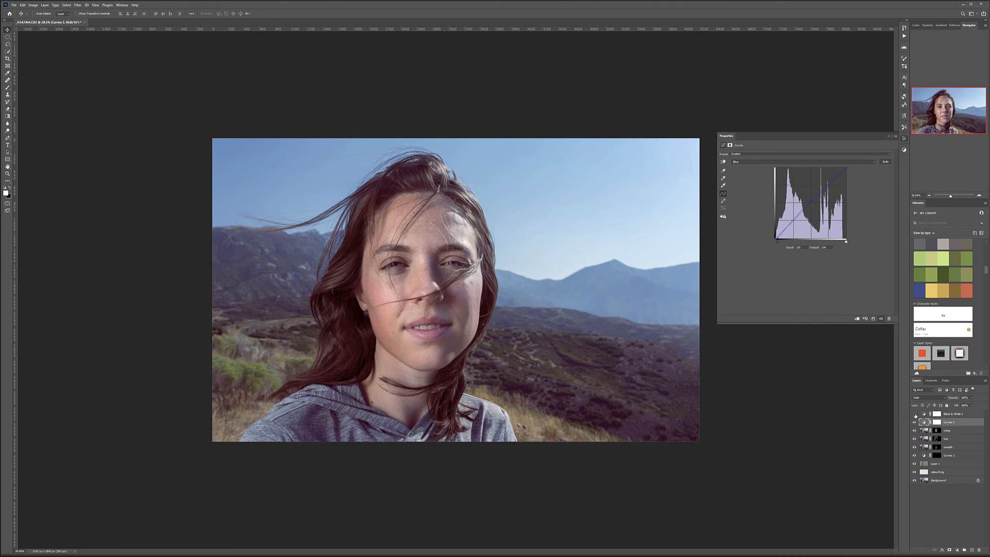
pyautogui.click(915, 414)
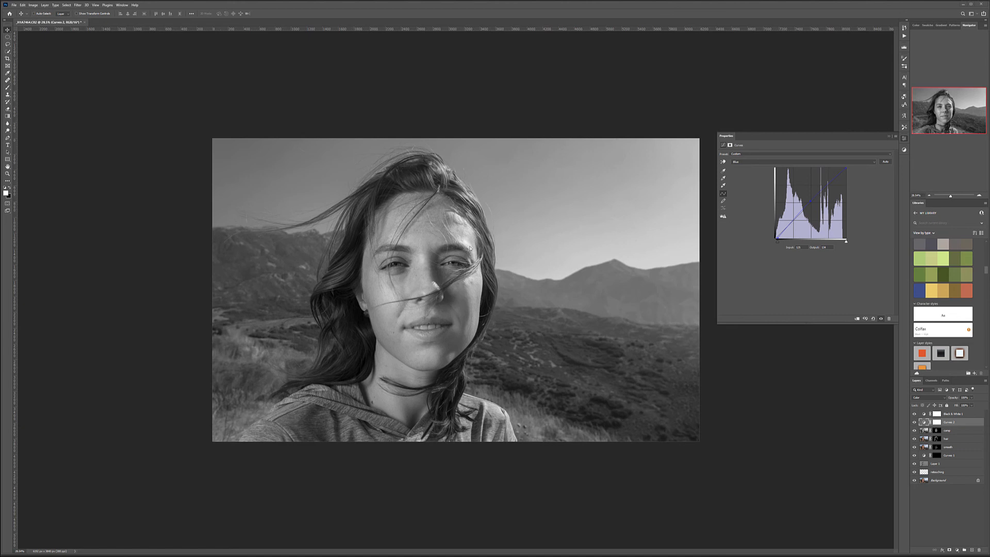
# Step: Add a Curves adjustment layer above the Black & White layer and lower its white point to full black
pyautogui.click(975, 414)
pyautogui.click(957, 550)
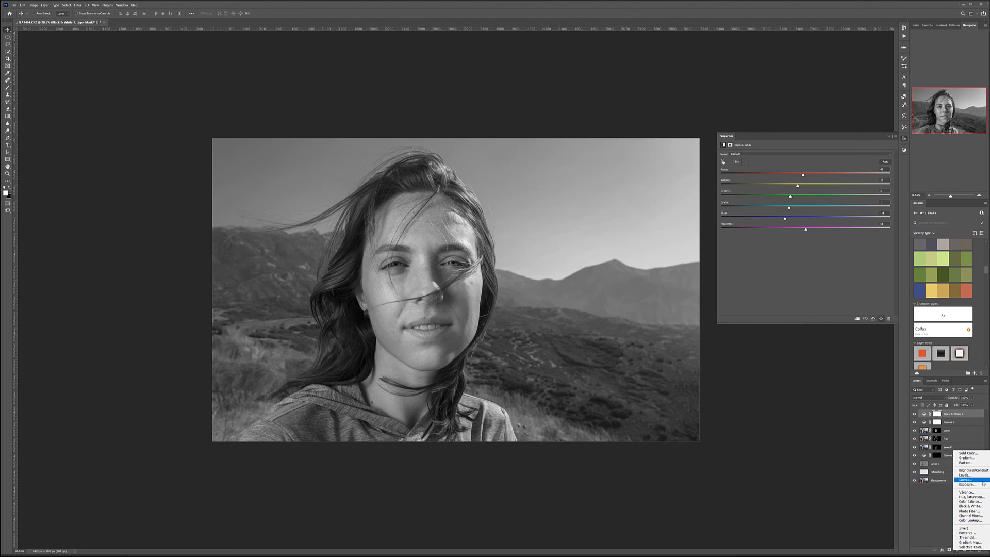
pyautogui.click(966, 480)
pyautogui.moveTo(846, 169); pyautogui.dragTo(846, 240)
# Step: Select a rectangle just inside the image edges, invert the new Curves mask within it to leave a black border, and deselect
pyautogui.moveTo(10, 40); pyautogui.dragTo(31, 37)
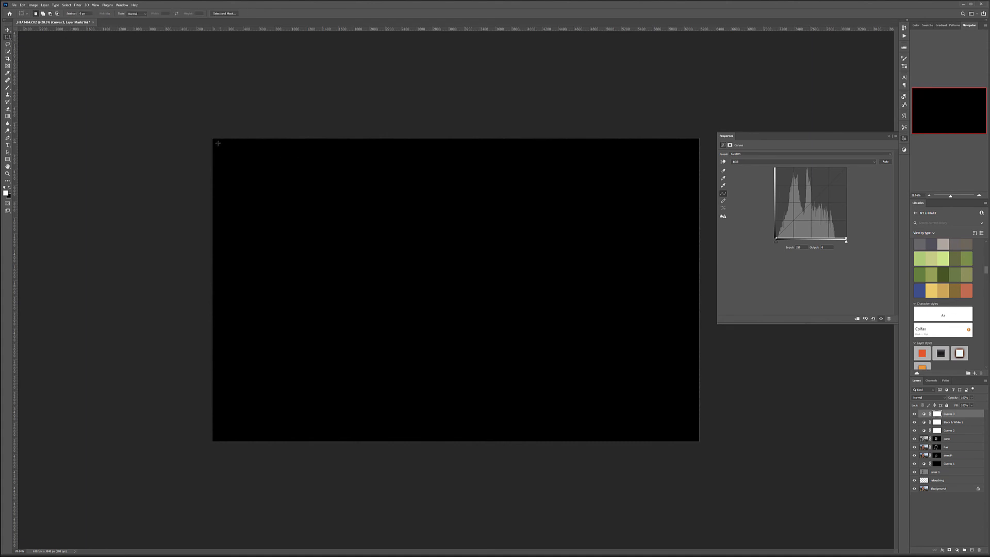
pyautogui.moveTo(218, 143); pyautogui.dragTo(694, 436)
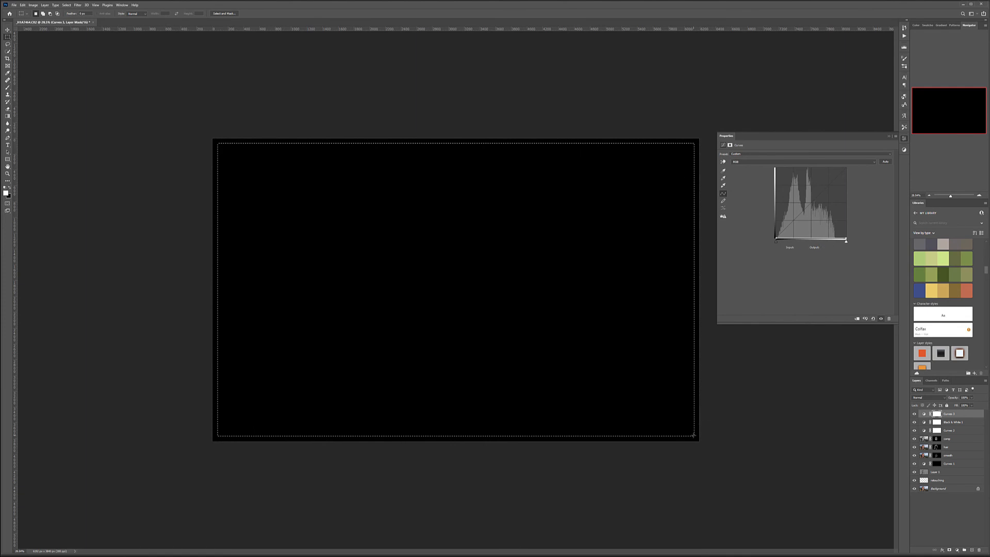
pyautogui.hotkey('ctrl', 'i')
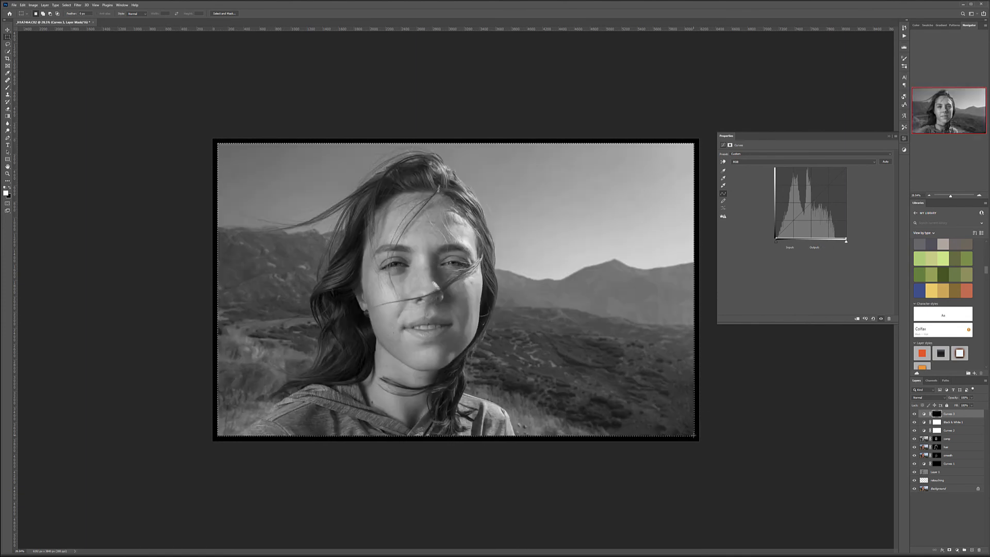
pyautogui.hotkey('ctrl', 'd')
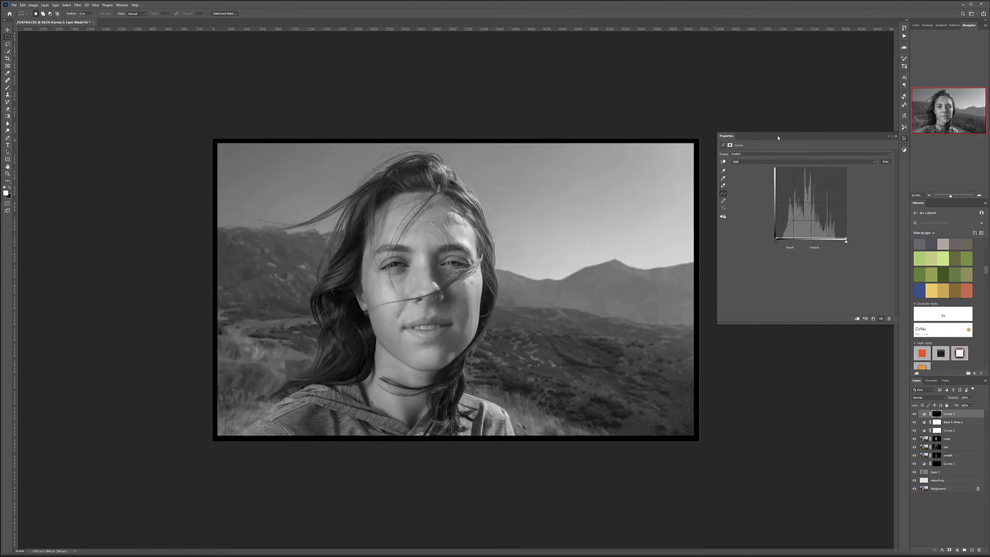
# Step: Feather the border Curves layer's mask heavily so the dark frame becomes a soft vignette
pyautogui.click(731, 145)
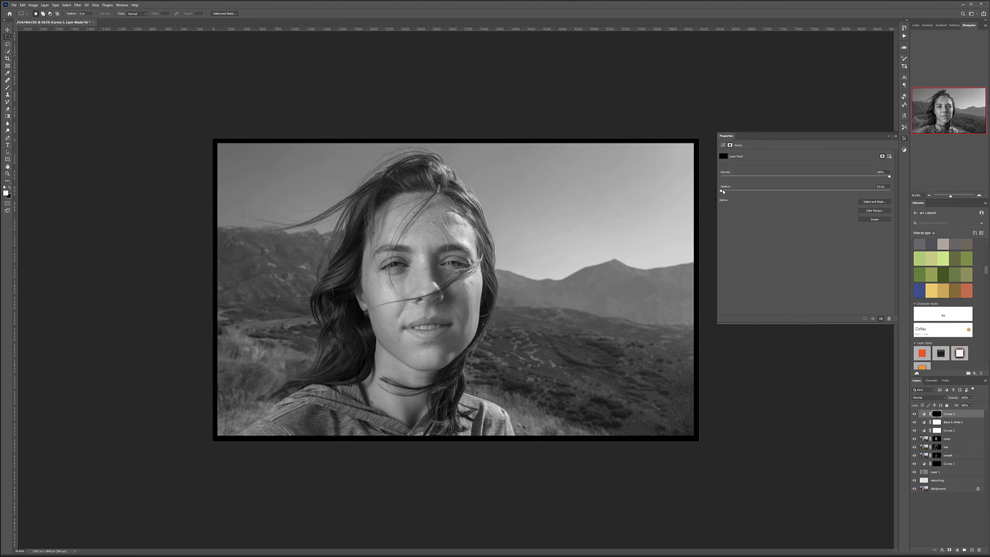
pyautogui.moveTo(856, 193); pyautogui.dragTo(865, 195)
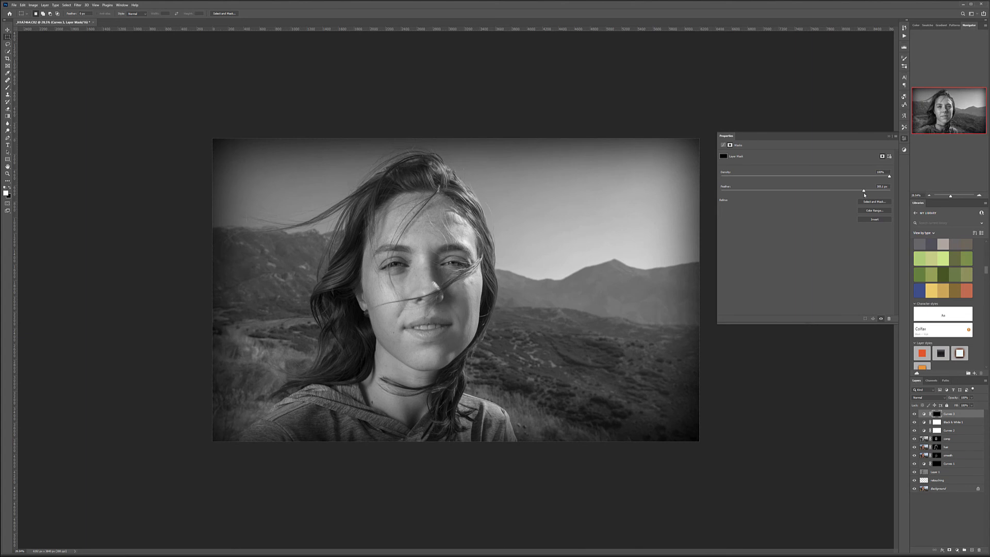
pyautogui.moveTo(867, 194); pyautogui.dragTo(868, 193)
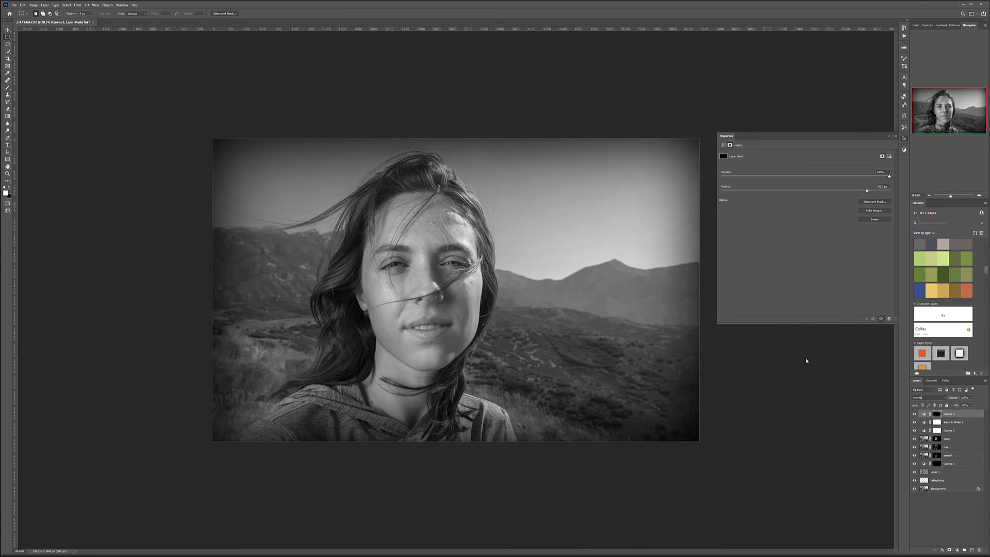
pyautogui.click(724, 145)
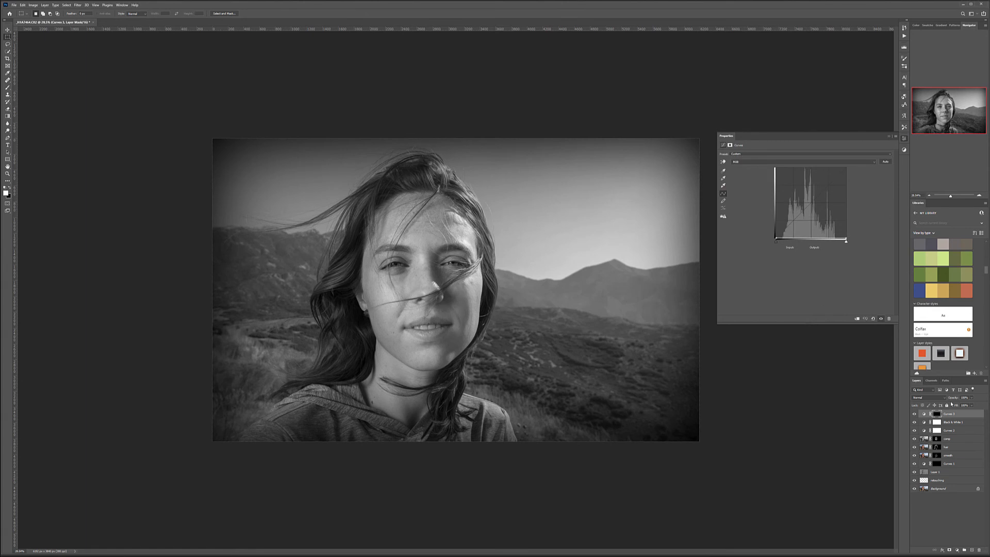
# Step: Set the vignette Curves layer to Soft Light, try a fully white curve, and restore the fully black output
pyautogui.click(944, 399)
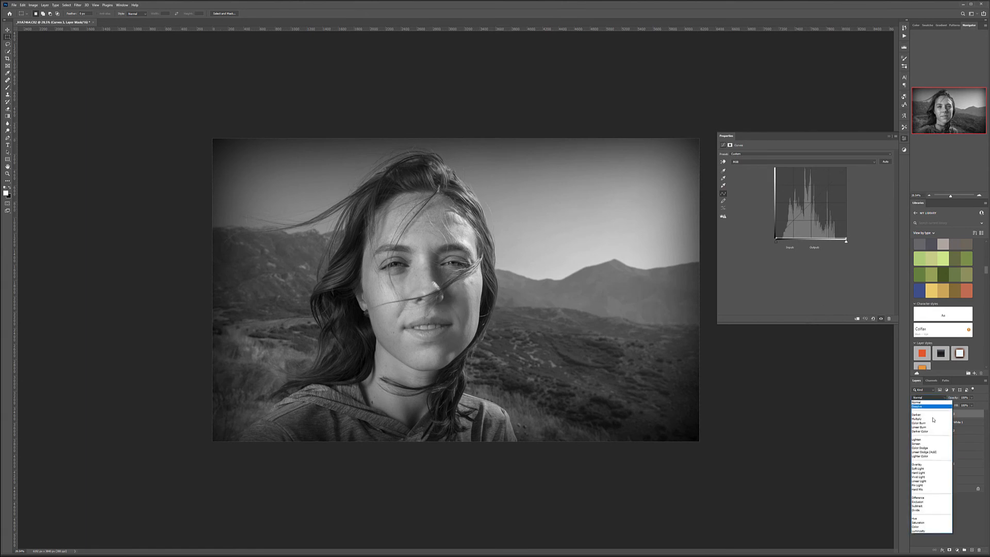
pyautogui.click(924, 470)
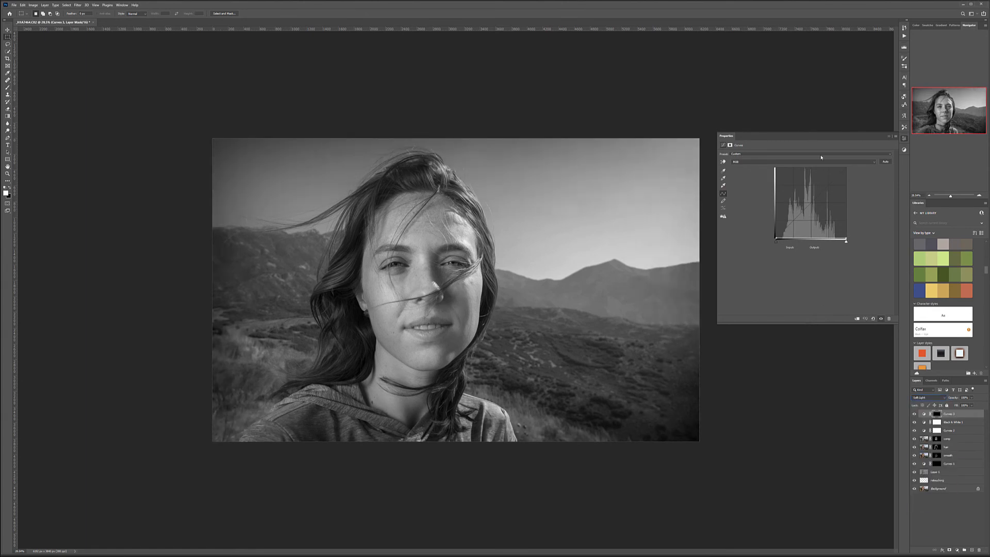
pyautogui.moveTo(847, 238); pyautogui.dragTo(682, 108)
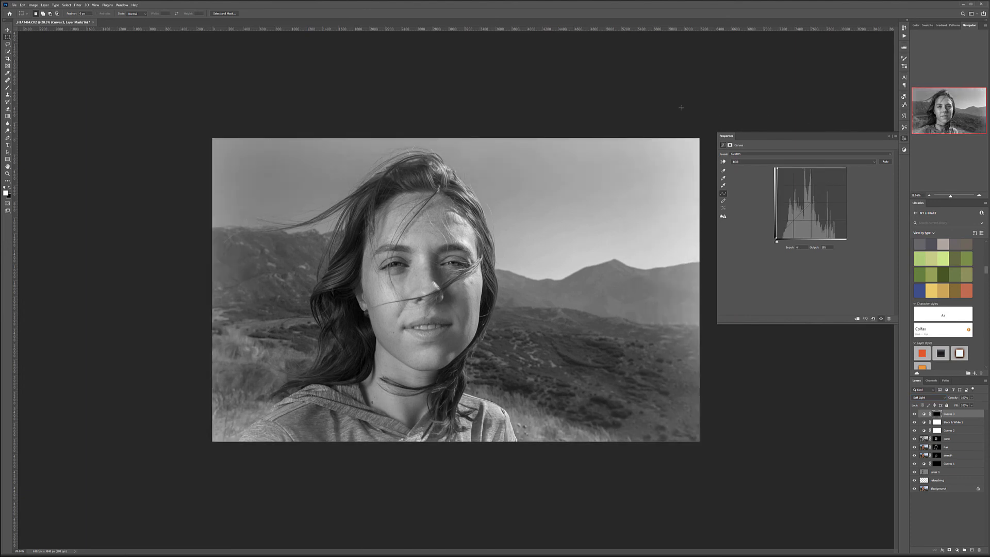
pyautogui.moveTo(741, 107); pyautogui.dragTo(847, 240)
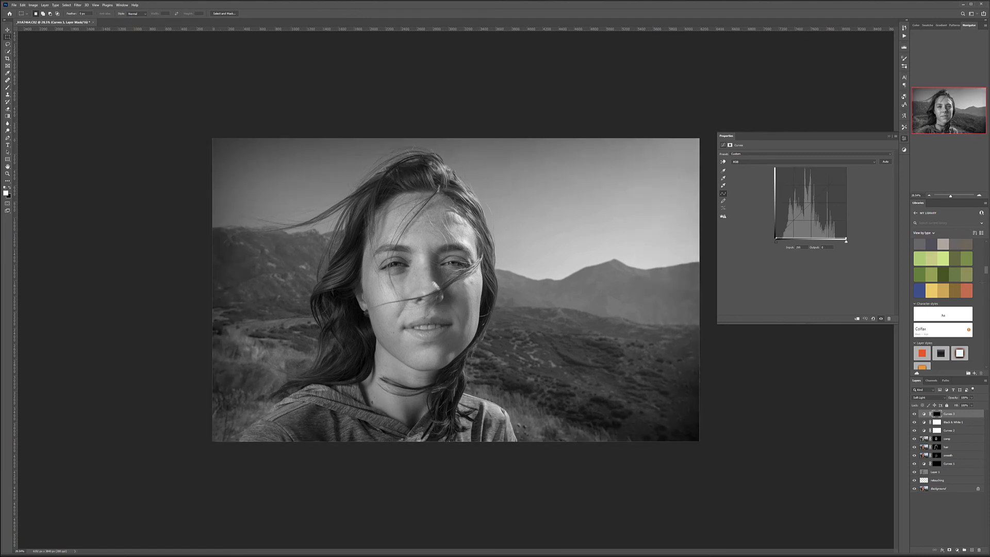
# Step: Compare the portrait with and without the vignette Curves layer
pyautogui.click(915, 415)
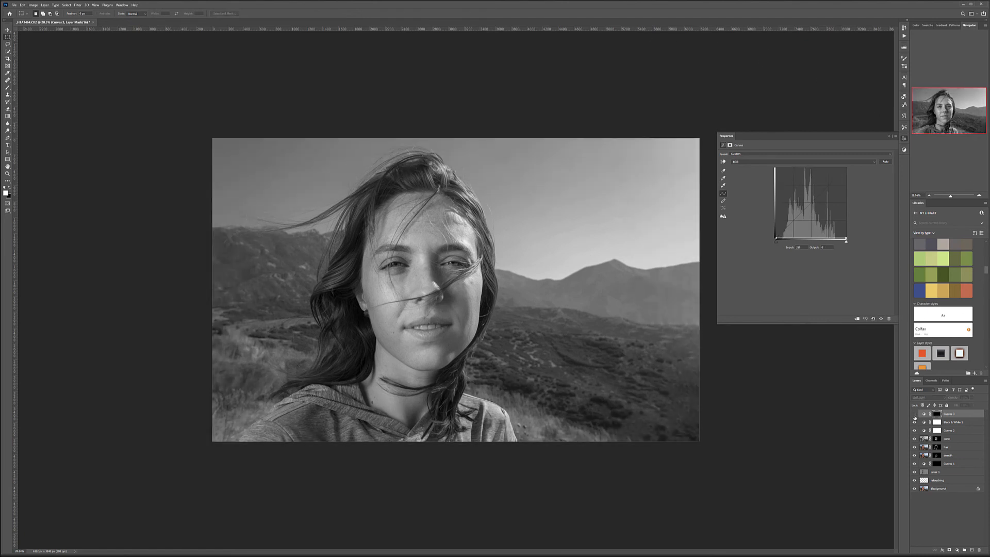
pyautogui.click(915, 414)
pyautogui.click(915, 415)
pyautogui.click(915, 414)
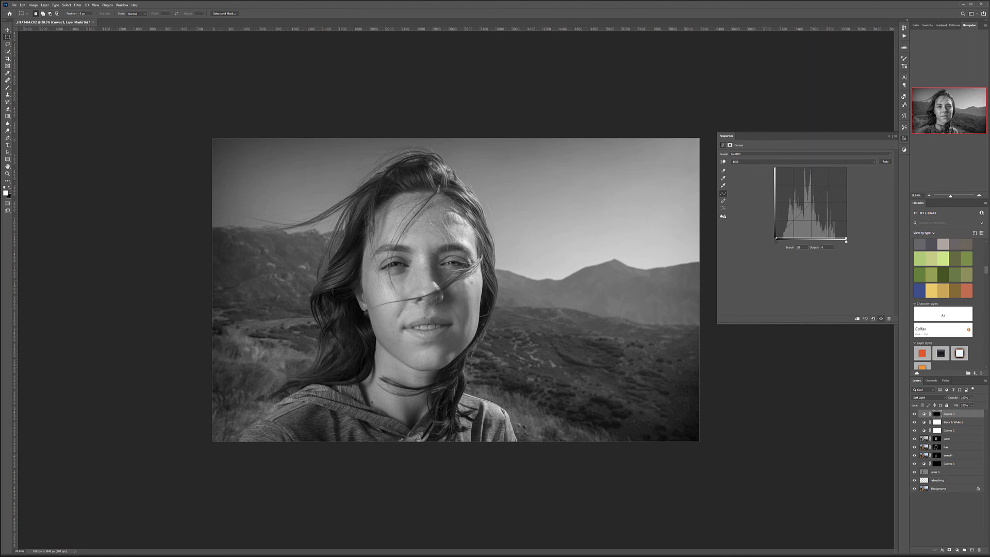
# Step: Hide the three top adjustment layers and stamp the visible layers into a new layer named details above comp
pyautogui.moveTo(915, 414); pyautogui.dragTo(914, 422)
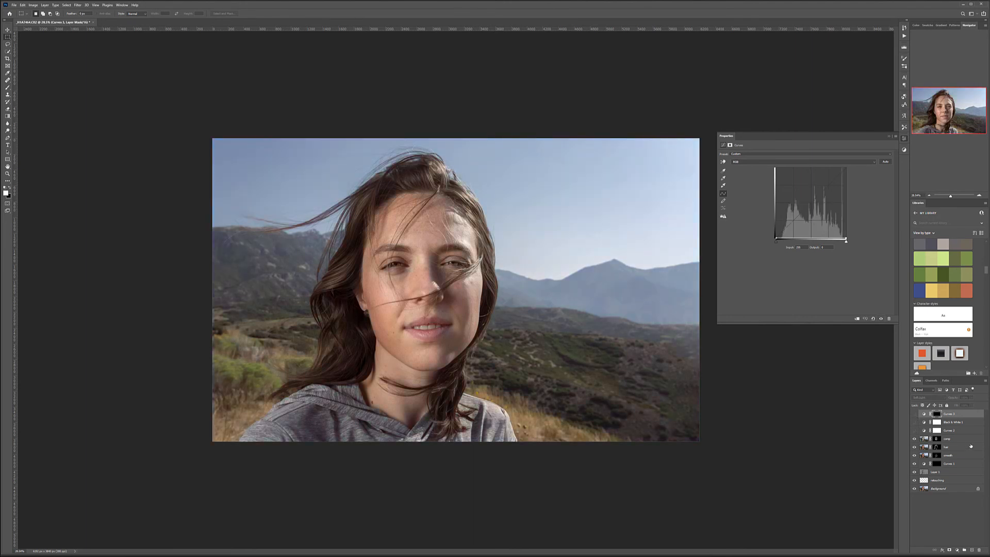
pyautogui.click(924, 438)
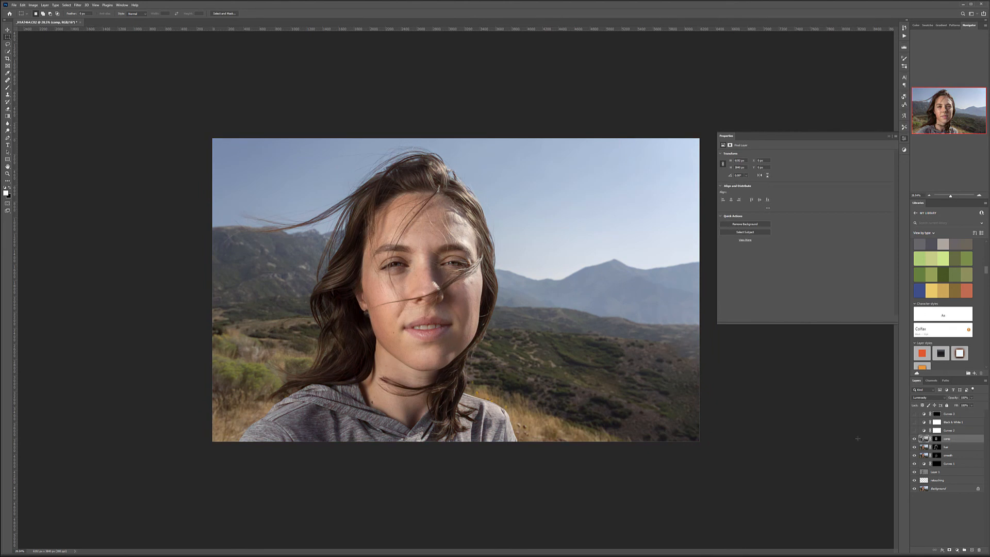
pyautogui.hotkey('ctrl', 'shift', 'alt', 'e')
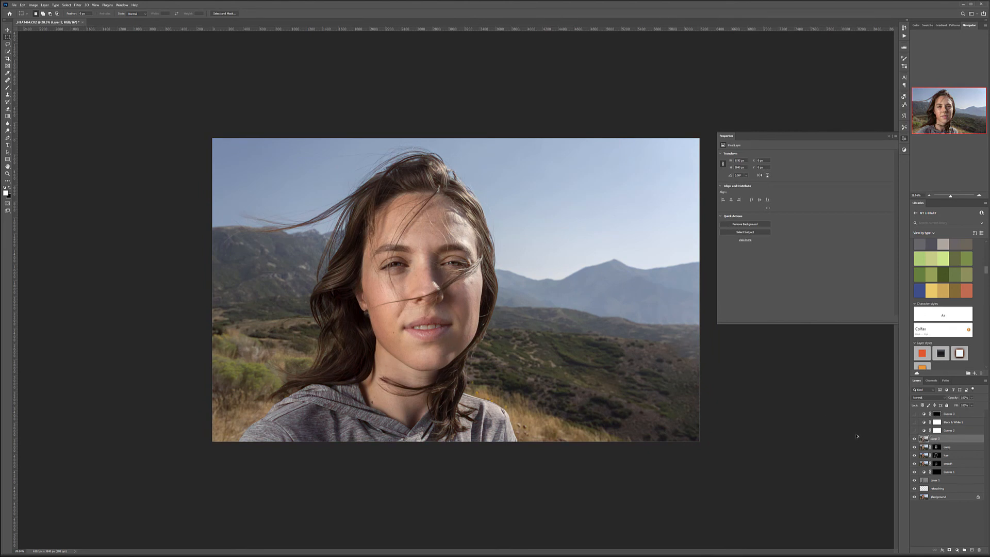
pyautogui.doubleClick(939, 439)
pyautogui.press('Return')
# Step: Apply a Black & White adjustment directly to the details layer, with yellows, cyans and blues lowered to darken the sky
pyautogui.click(33, 5)
pyautogui.moveTo(52, 19)
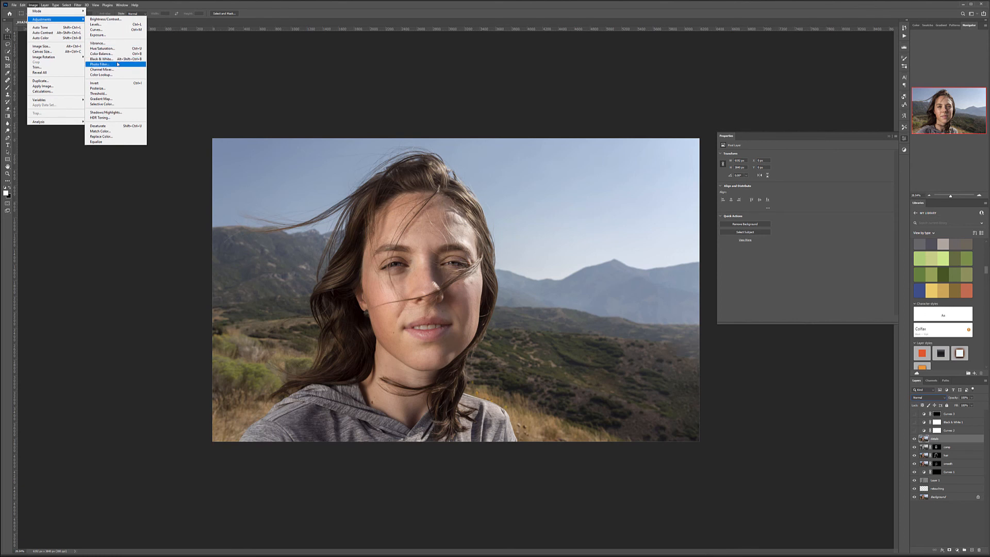
pyautogui.click(116, 58)
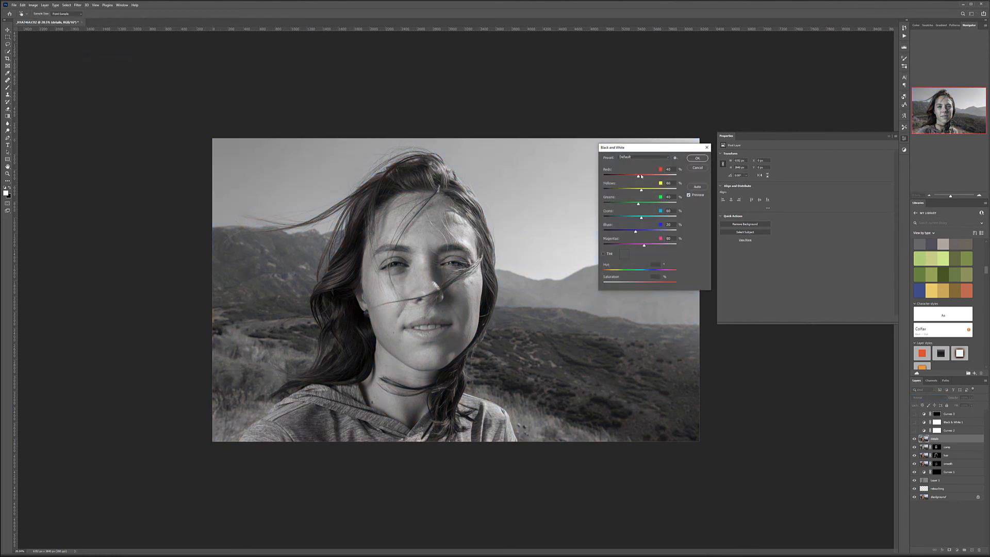
pyautogui.moveTo(641, 175); pyautogui.dragTo(638, 191)
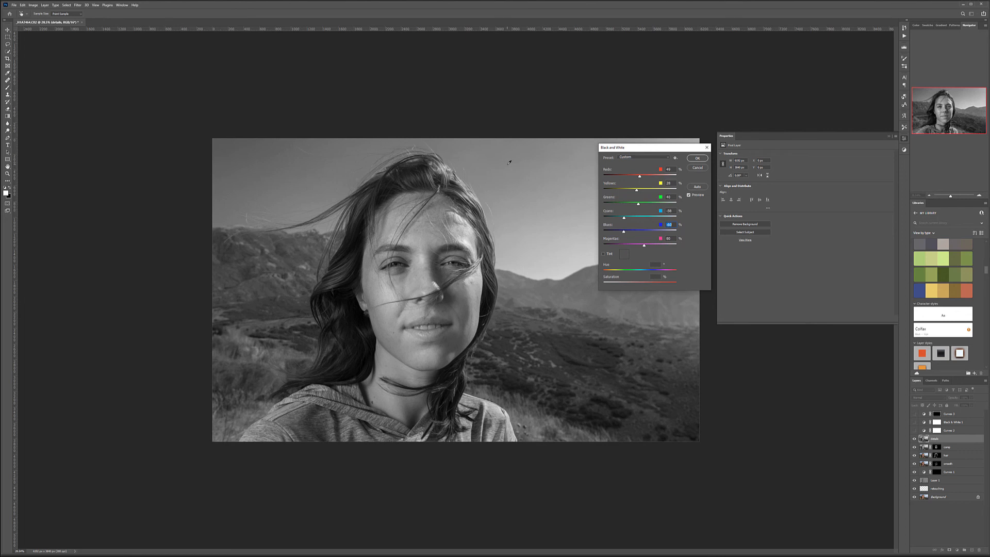
pyautogui.click(698, 158)
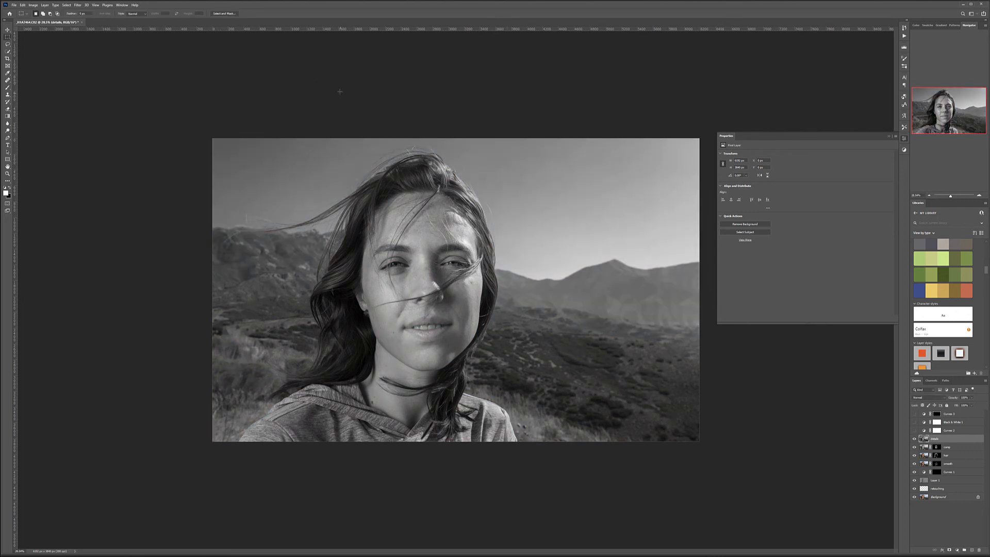
# Step: Start a Shadows/Highlights adjustment on the details layer with both radii at 11 px and both amounts at 100%
pyautogui.click(33, 5)
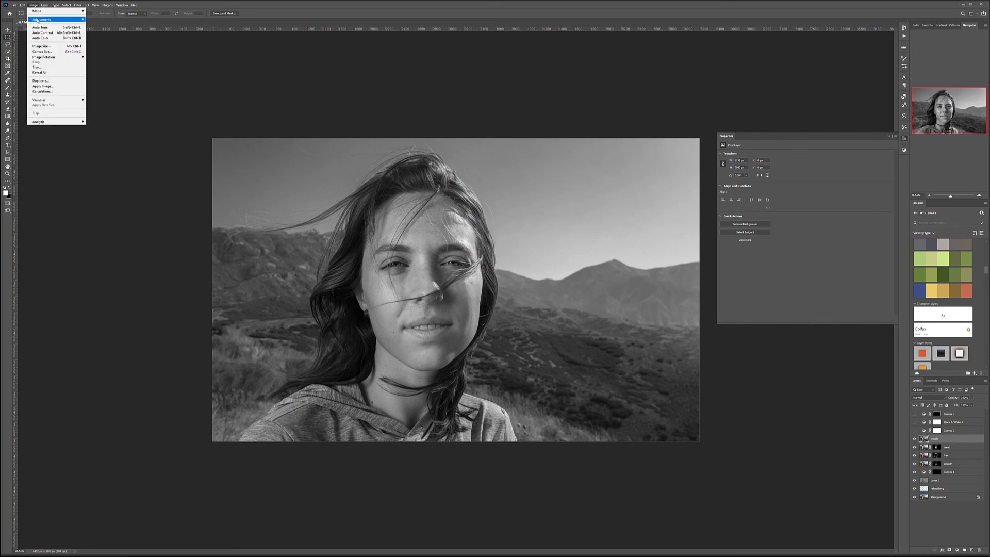
pyautogui.moveTo(37, 21)
pyautogui.click(105, 112)
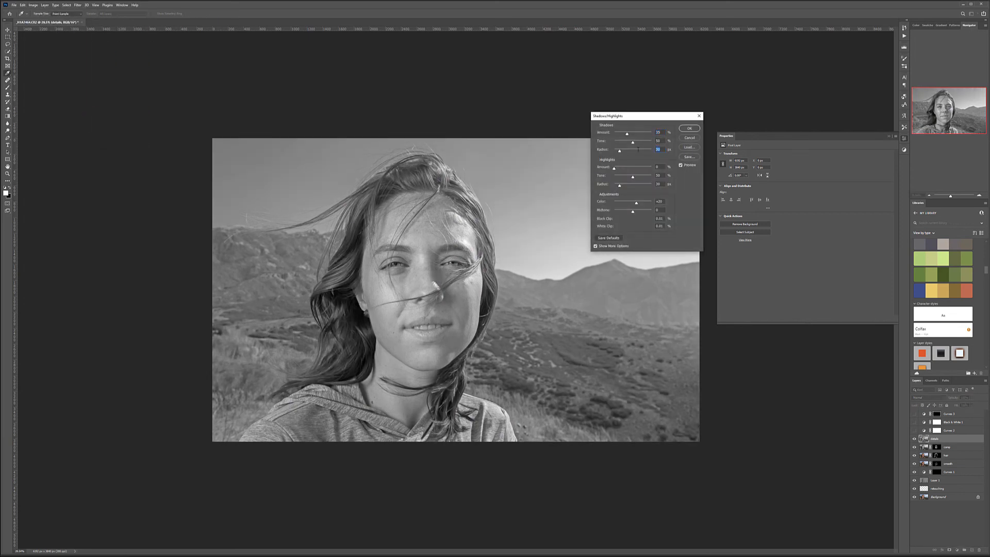
pyautogui.write('11')
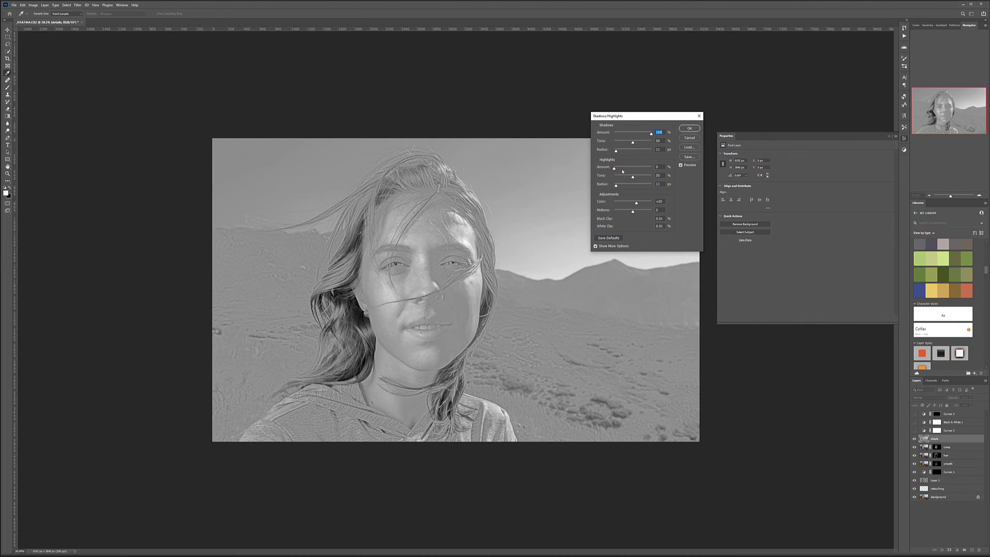
pyautogui.press('Tab')
pyautogui.press('Tab')
pyautogui.press('Tab')
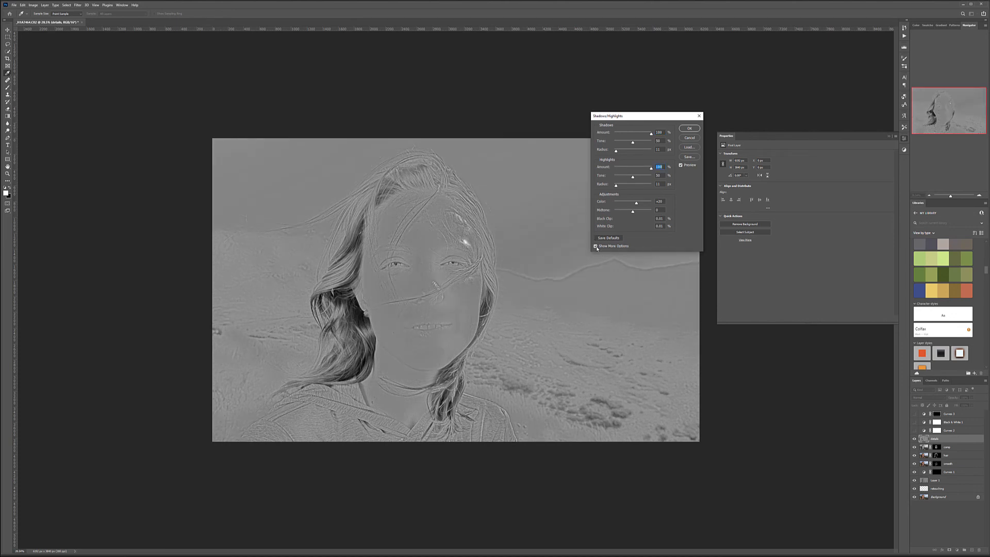
# Step: Lower the shadows tone to 24% and the highlights tone to a similar level, and apply the Shadows/Highlights adjustment
pyautogui.click(596, 247)
pyautogui.click(595, 166)
pyautogui.click(624, 143)
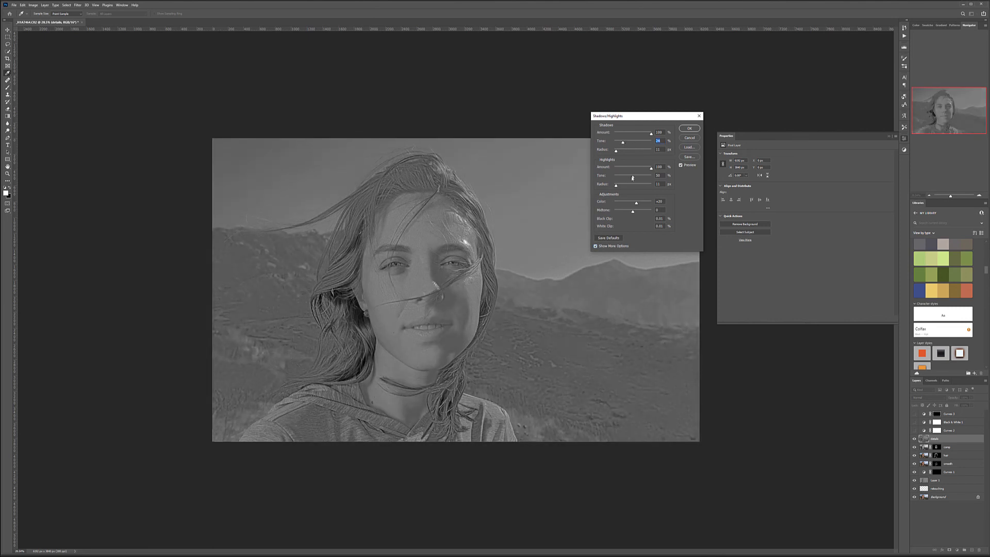
pyautogui.moveTo(627, 178); pyautogui.dragTo(623, 178)
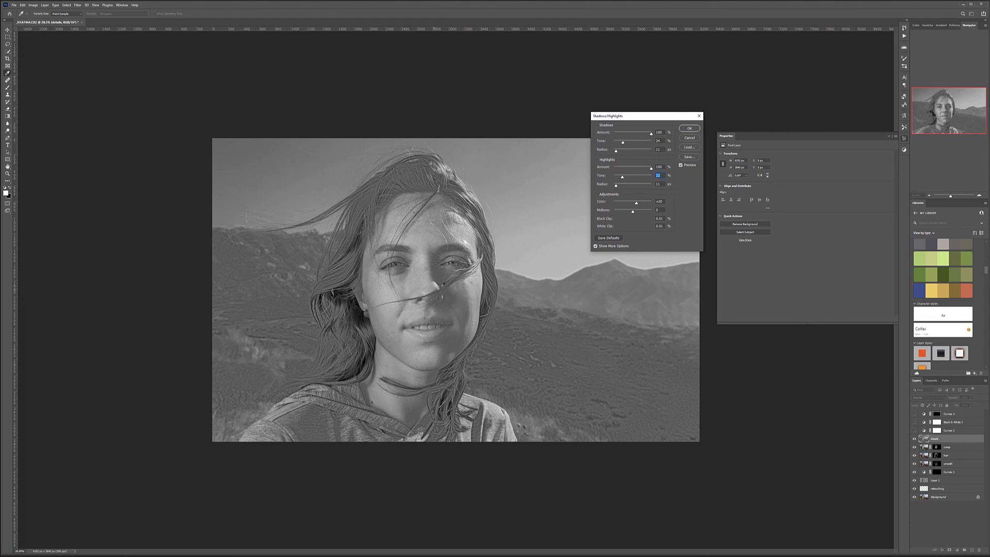
pyautogui.click(688, 128)
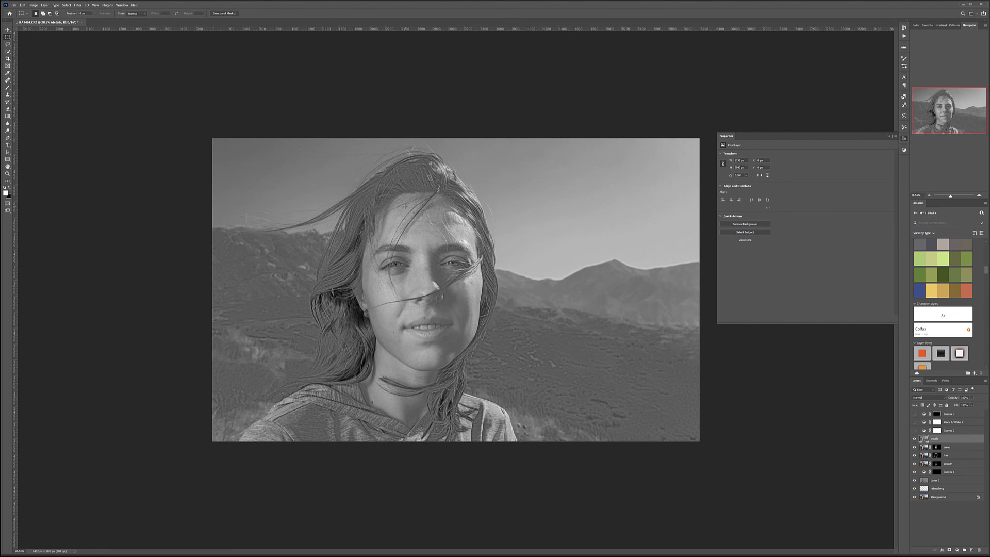
# Step: Sharpen the details layer with Unsharp Mask, using a 1.0 pixel radius and a threshold of 0
pyautogui.scroll(6, 406, 207)
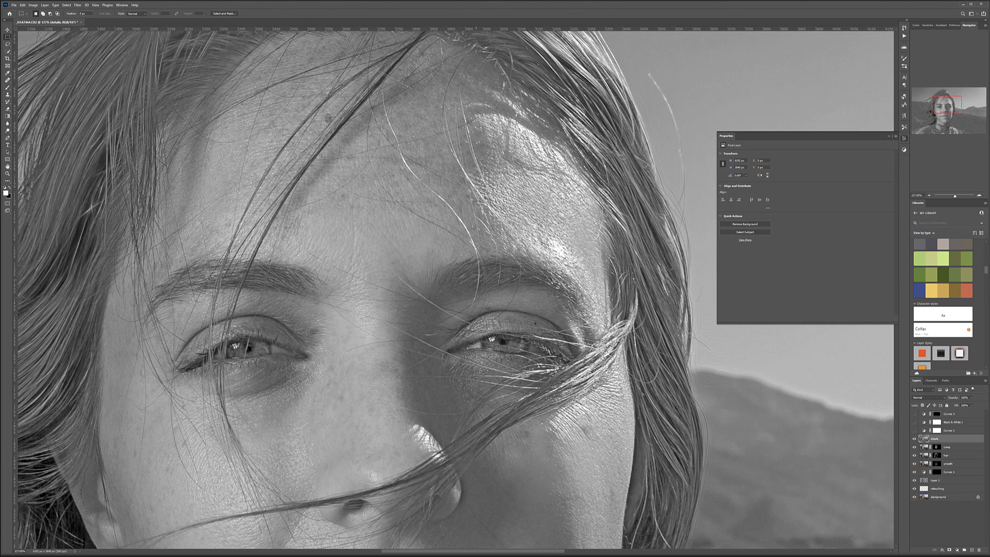
pyautogui.click(78, 6)
pyautogui.moveTo(118, 114)
pyautogui.click(162, 133)
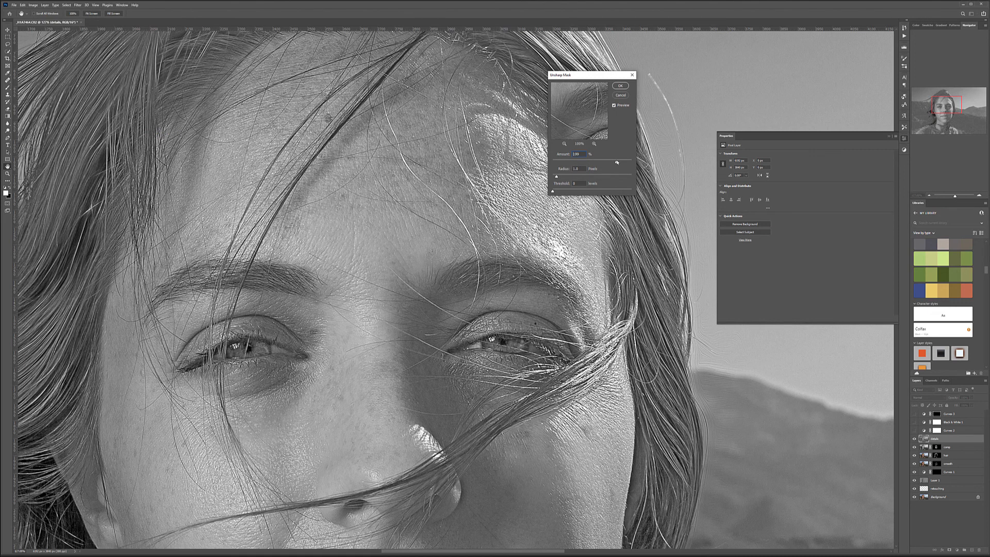
pyautogui.click(621, 87)
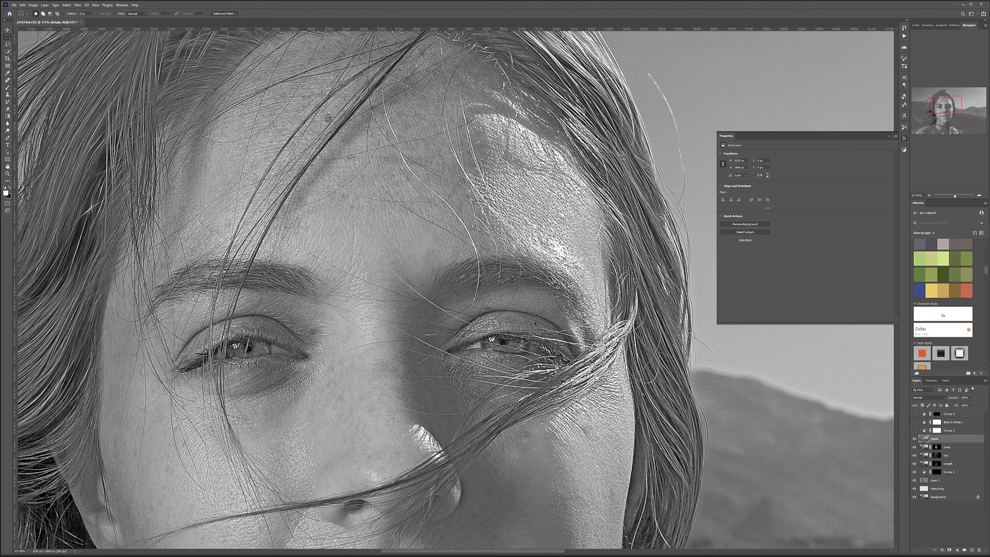
# Step: Set the details layer's blend mode to Soft Light
pyautogui.scroll(-5, 501, 295)
pyautogui.scroll(-3, 501, 295)
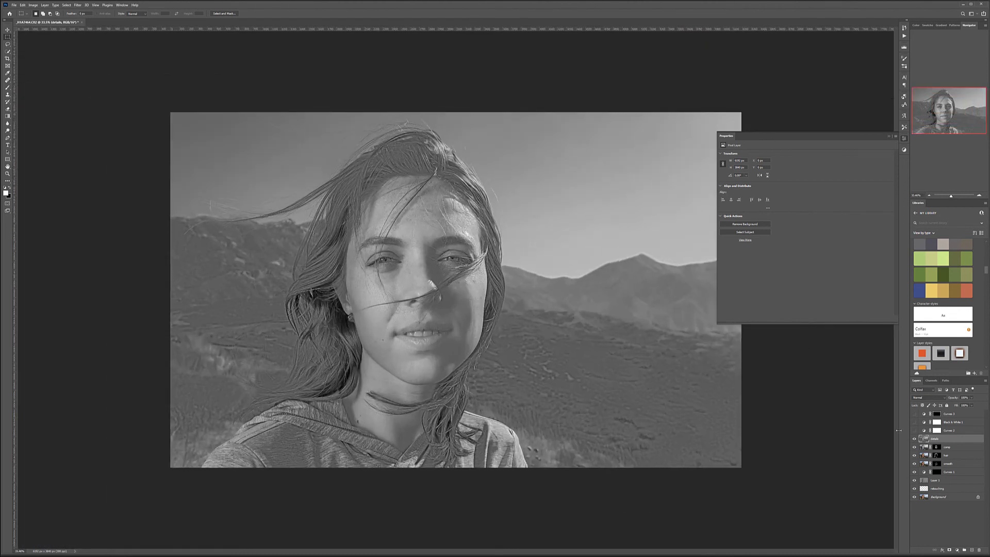
pyautogui.click(930, 399)
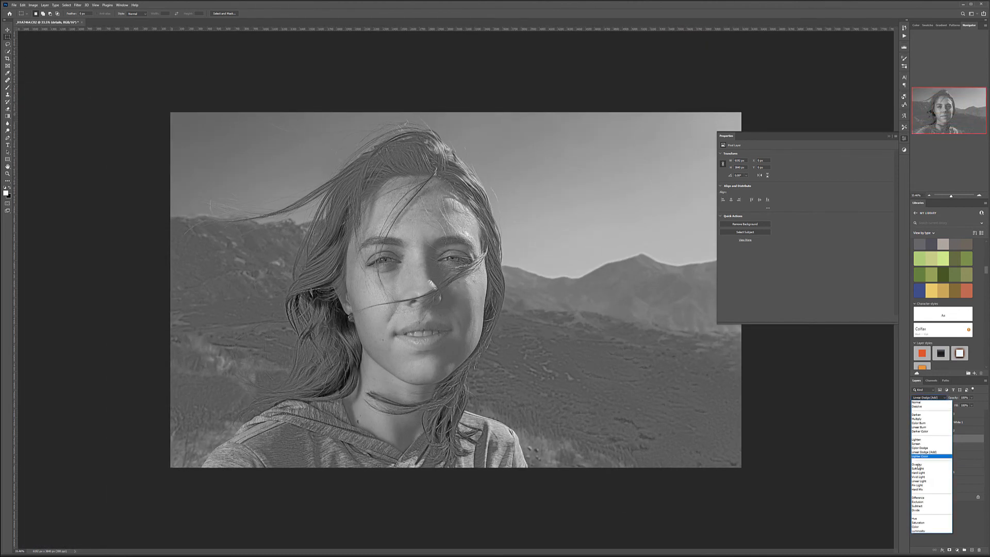
pyautogui.click(920, 469)
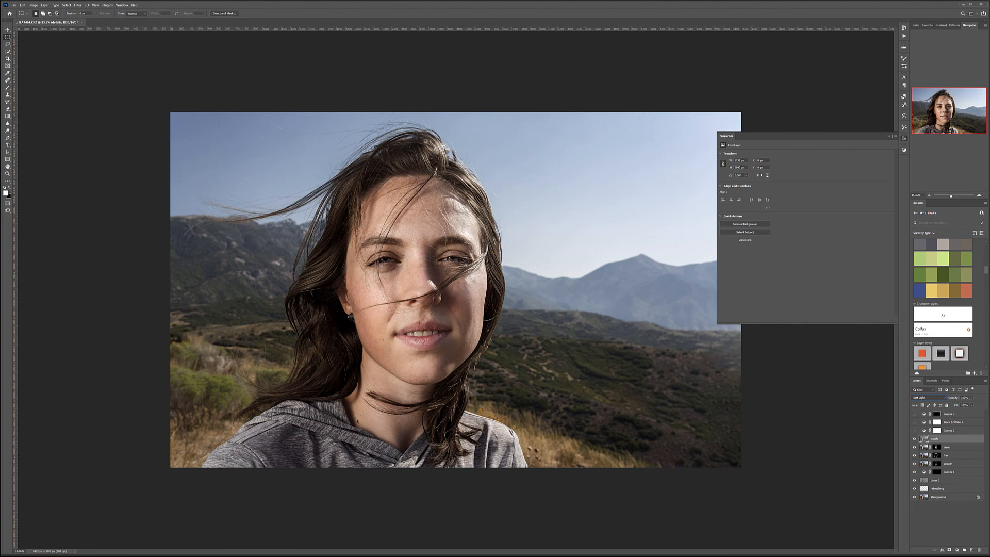
# Step: Examine the face up close and compare it with and without the details layer
pyautogui.press('v')
pyautogui.scroll(5, 473, 303)
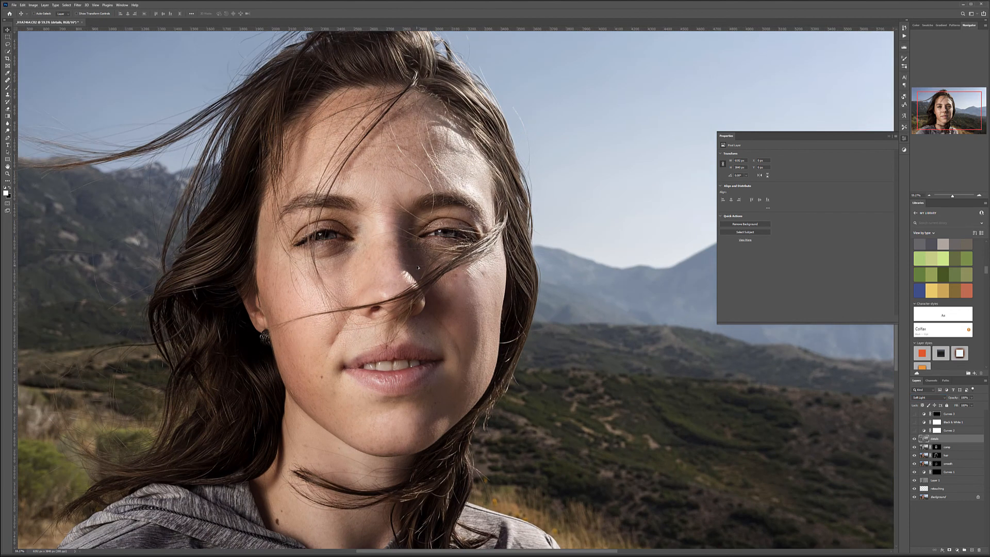
pyautogui.scroll(-1, 585, 409)
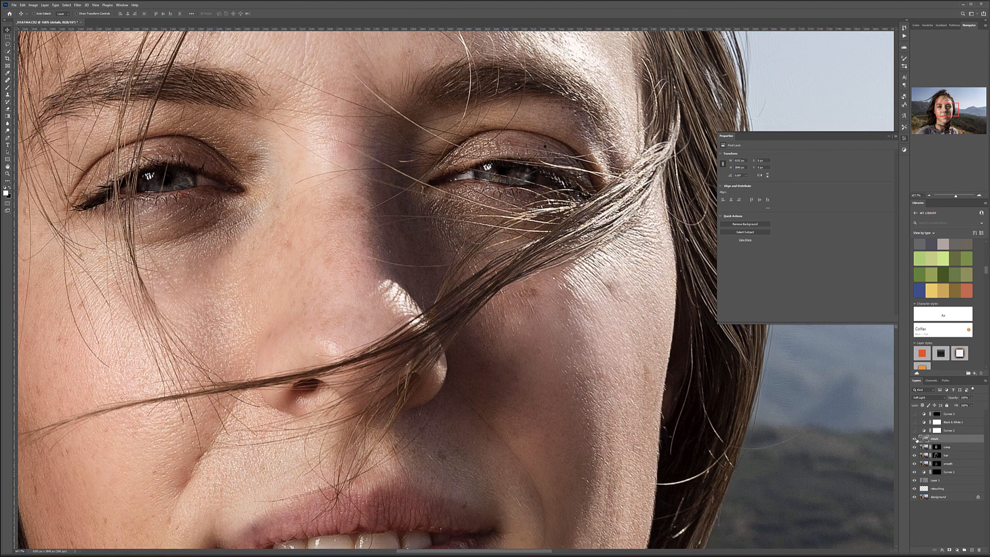
pyautogui.click(915, 440)
pyautogui.click(915, 440)
pyautogui.click(916, 441)
pyautogui.click(916, 441)
pyautogui.scroll(-8, 489, 295)
pyautogui.scroll(-2, 488, 294)
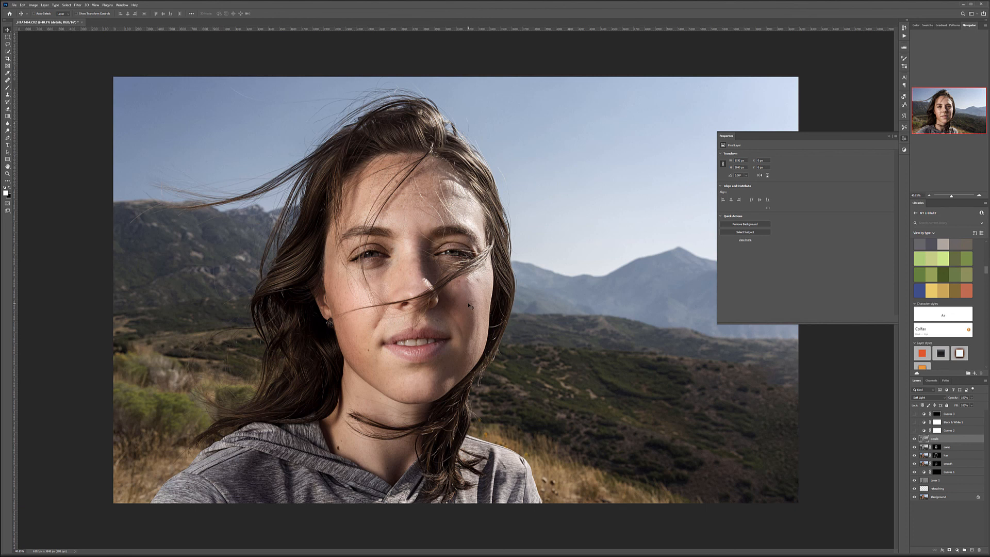
# Step: Reduce the details layer's opacity and show the two Curves layers and the Black & White layer above it again
pyautogui.click(972, 398)
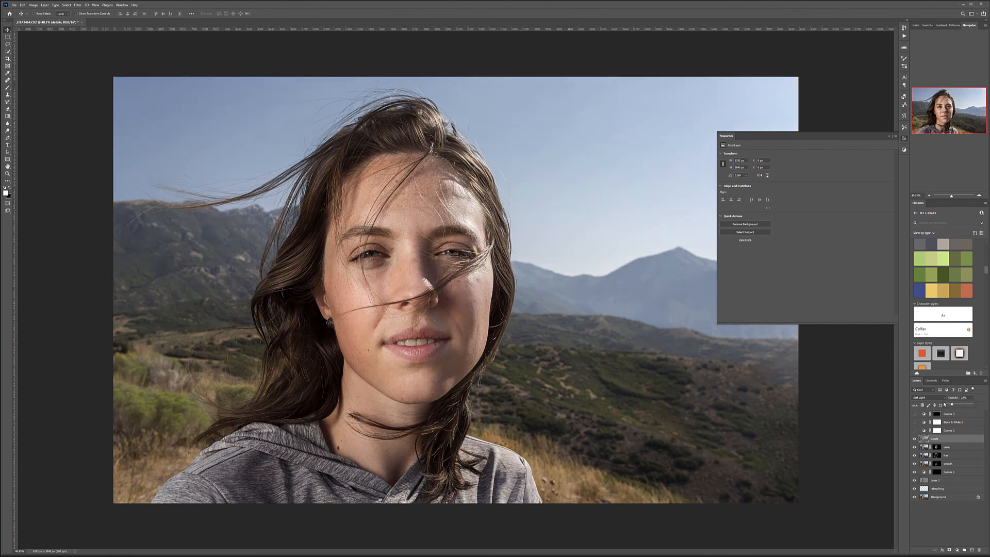
pyautogui.moveTo(962, 406); pyautogui.dragTo(966, 406)
pyautogui.moveTo(915, 430); pyautogui.dragTo(914, 414)
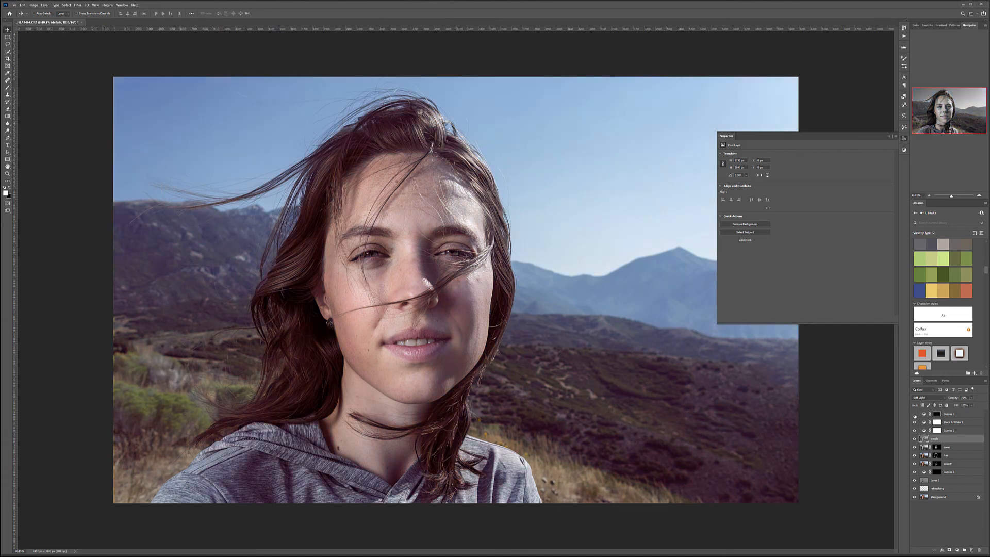
# Step: Compare the black-and-white portrait with and without the details layer
pyautogui.click(916, 439)
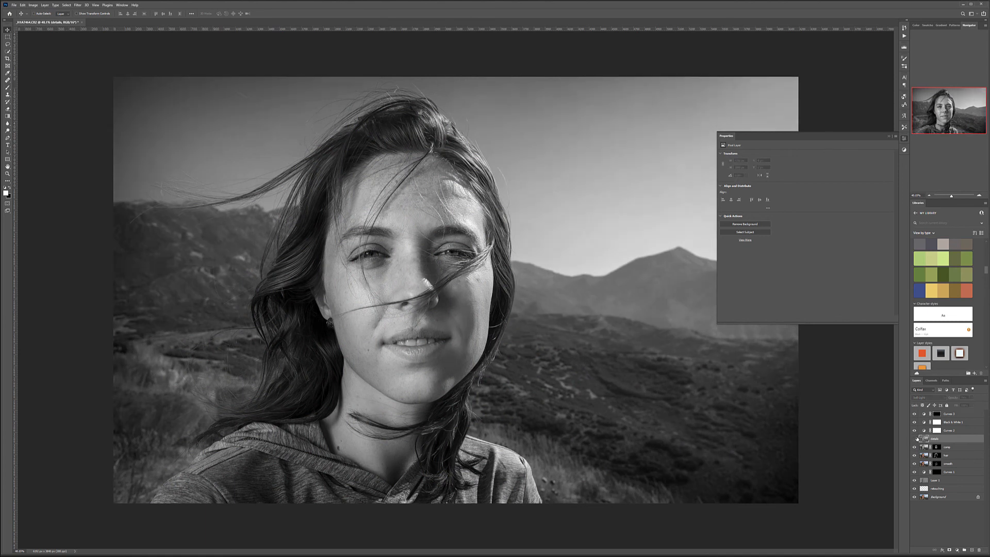
pyautogui.click(915, 439)
pyautogui.click(916, 440)
pyautogui.click(916, 440)
# Step: Fine-tune the details layer's opacity to a moderate strength against the full black-and-white portrait
pyautogui.scroll(-4, 519, 334)
pyautogui.click(972, 397)
pyautogui.moveTo(952, 404); pyautogui.dragTo(953, 405)
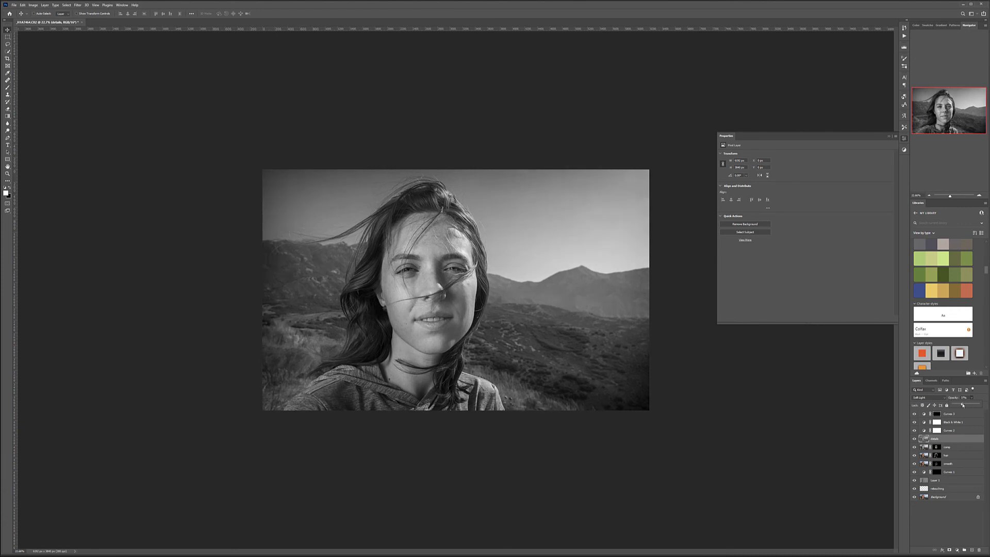
pyautogui.moveTo(970, 405); pyautogui.dragTo(967, 405)
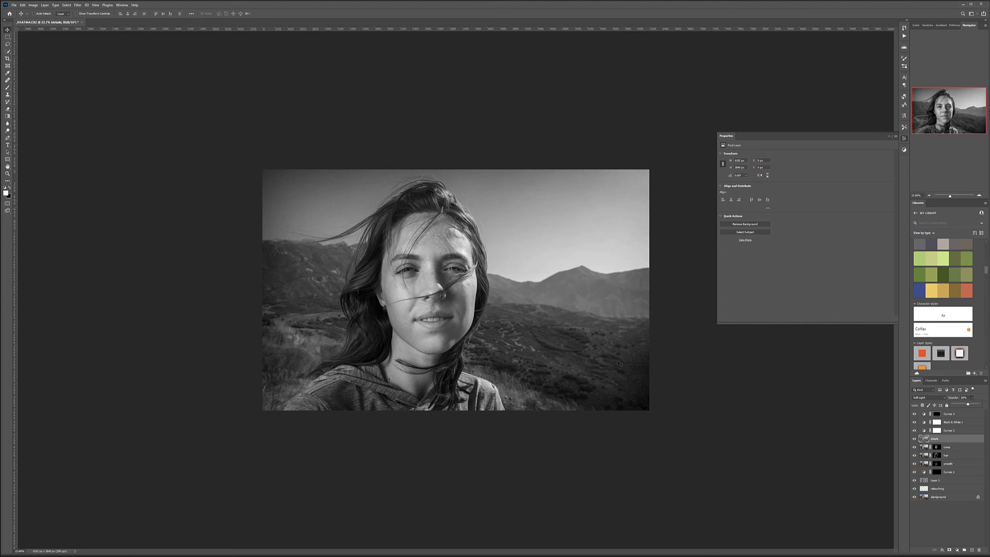
# Step: Stamp all visible layers into a new layer above the vignette Curves layer and name it lense
pyautogui.click(971, 414)
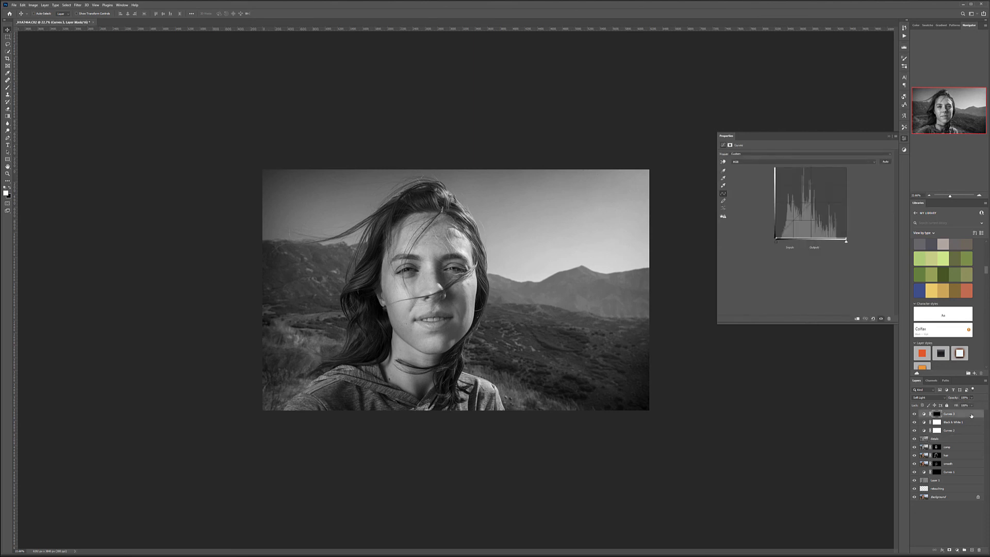
pyautogui.press('ctrl')
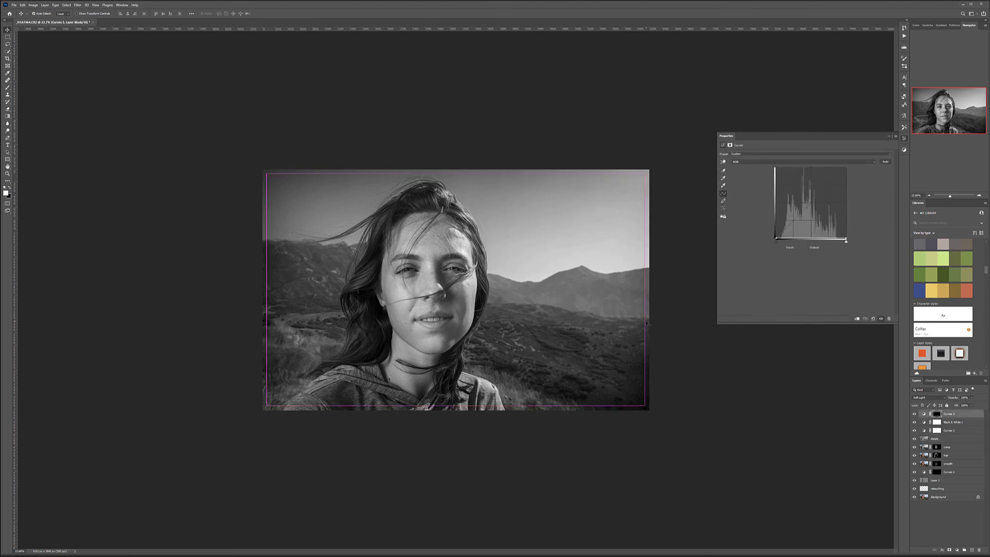
pyautogui.hotkey('ctrl', 'shift', 'alt', 'e')
pyautogui.doubleClick(934, 414)
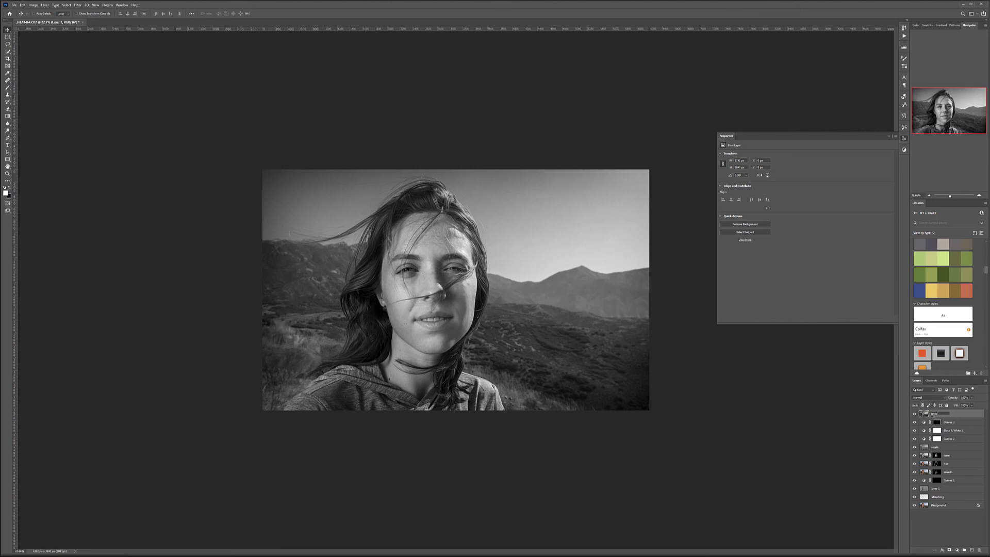
pyautogui.press('Return')
# Step: Start an Iris Blur on the stamped layer, shape its ellipse upright around the woman's face, and increase the blur
pyautogui.click(78, 6)
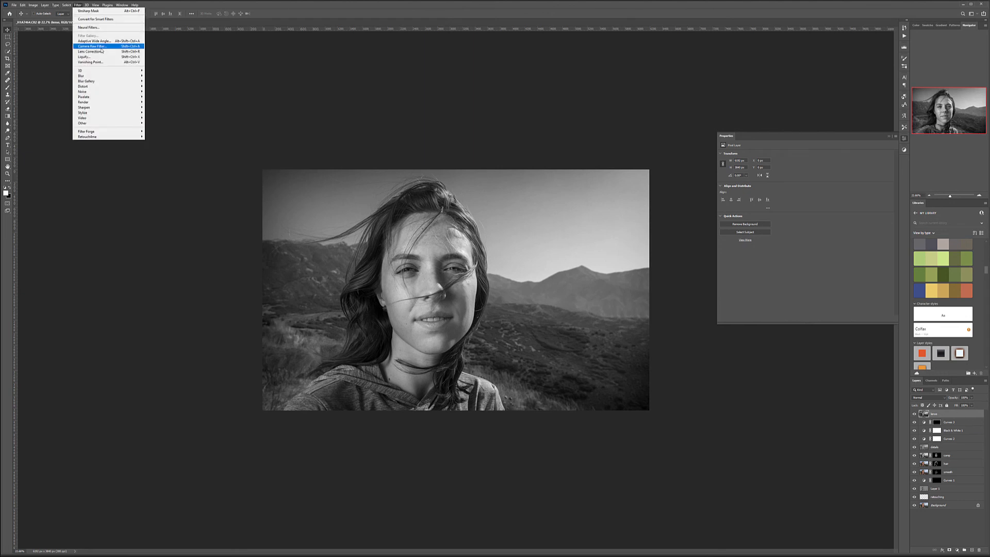
pyautogui.moveTo(137, 81)
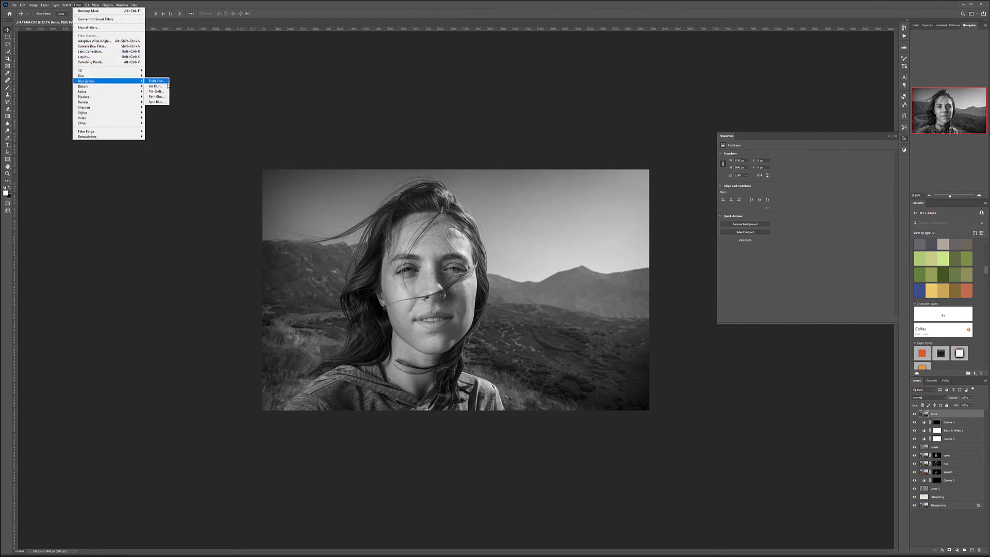
pyautogui.click(165, 88)
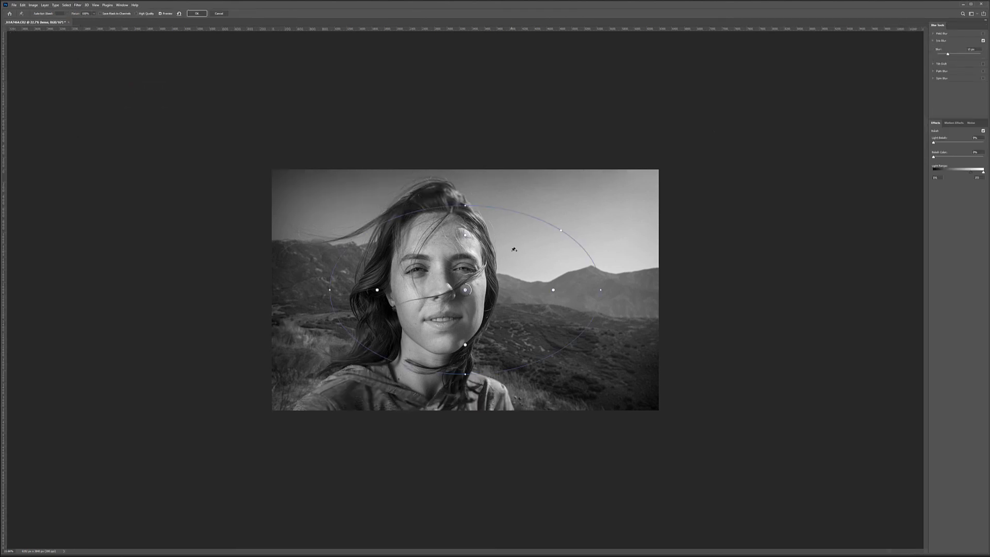
pyautogui.moveTo(465, 290); pyautogui.dragTo(441, 257)
pyautogui.moveTo(536, 198); pyautogui.dragTo(446, 192)
pyautogui.moveTo(435, 281); pyautogui.dragTo(426, 280)
pyautogui.moveTo(471, 303); pyautogui.dragTo(466, 308)
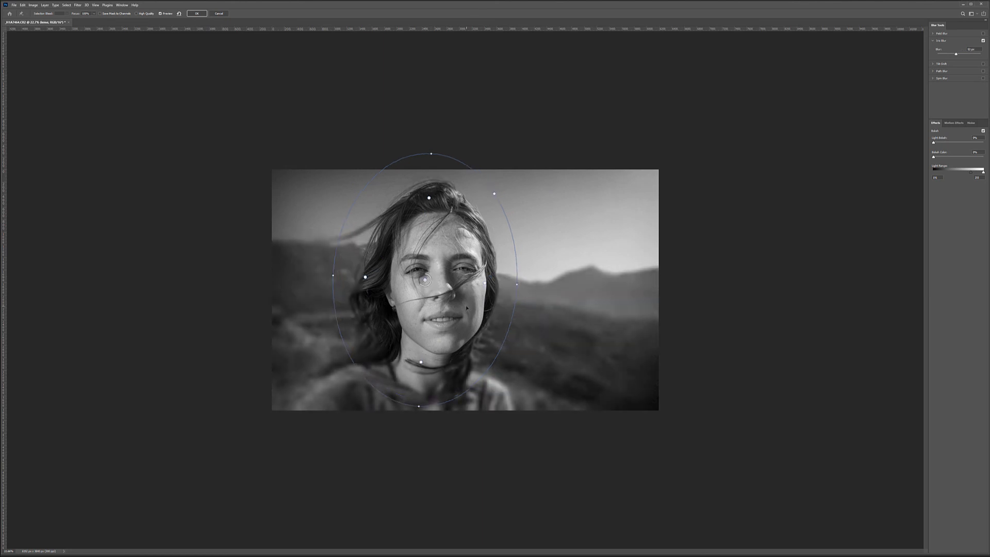
# Step: Enlarge and recentre the Iris Blur ellipse around the head, adjust its sharp zone, reduce the blur to a subtle amount, and apply it
pyautogui.moveTo(418, 406); pyautogui.dragTo(418, 431)
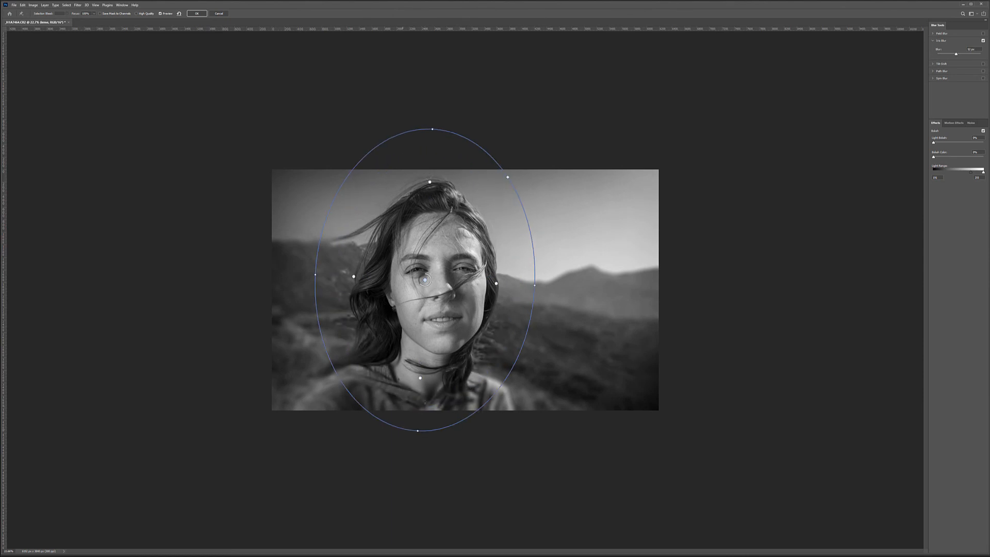
pyautogui.moveTo(464, 334); pyautogui.dragTo(466, 336)
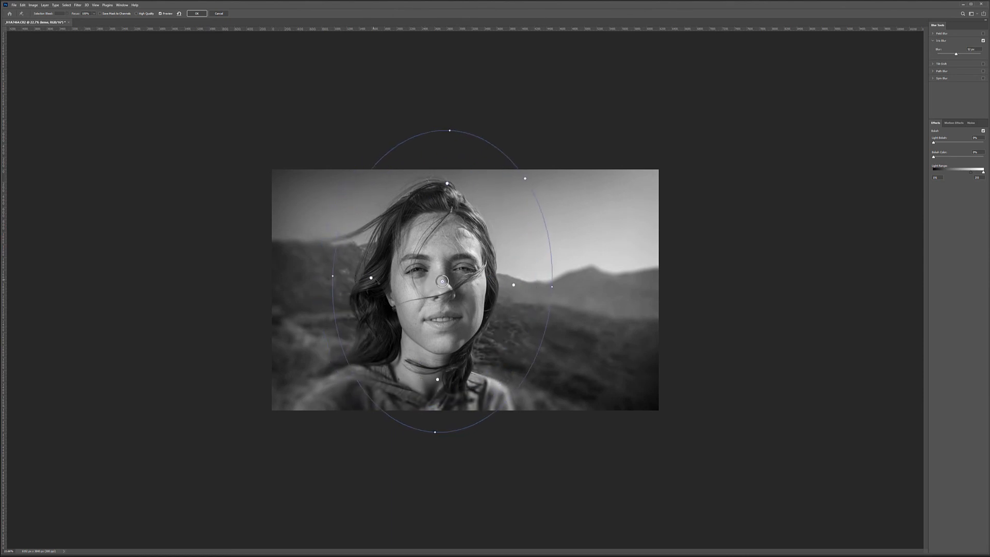
pyautogui.moveTo(365, 283); pyautogui.dragTo(378, 282)
pyautogui.moveTo(510, 180)
pyautogui.mouseDown()
pyautogui.moveTo(541, 175)
pyautogui.moveTo(511, 178)
pyautogui.mouseUp()
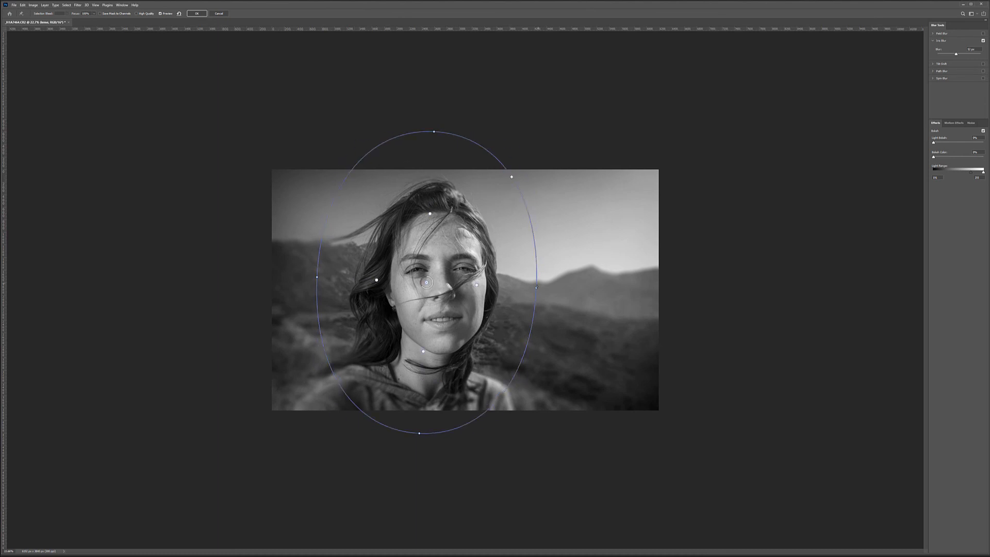
pyautogui.moveTo(537, 288); pyautogui.dragTo(570, 272)
pyautogui.moveTo(488, 250); pyautogui.dragTo(489, 259)
pyautogui.moveTo(426, 222); pyautogui.dragTo(428, 212)
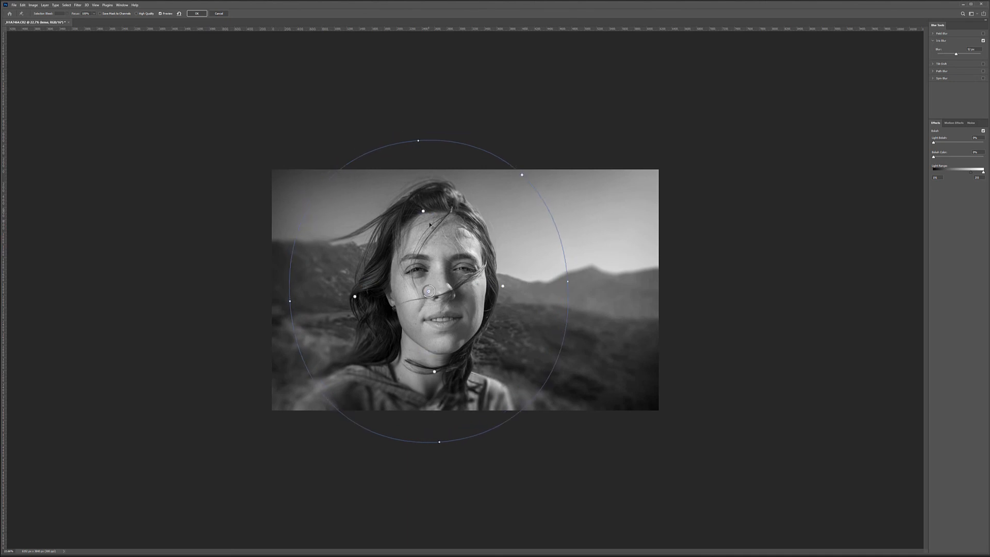
pyautogui.moveTo(431, 294); pyautogui.dragTo(433, 297)
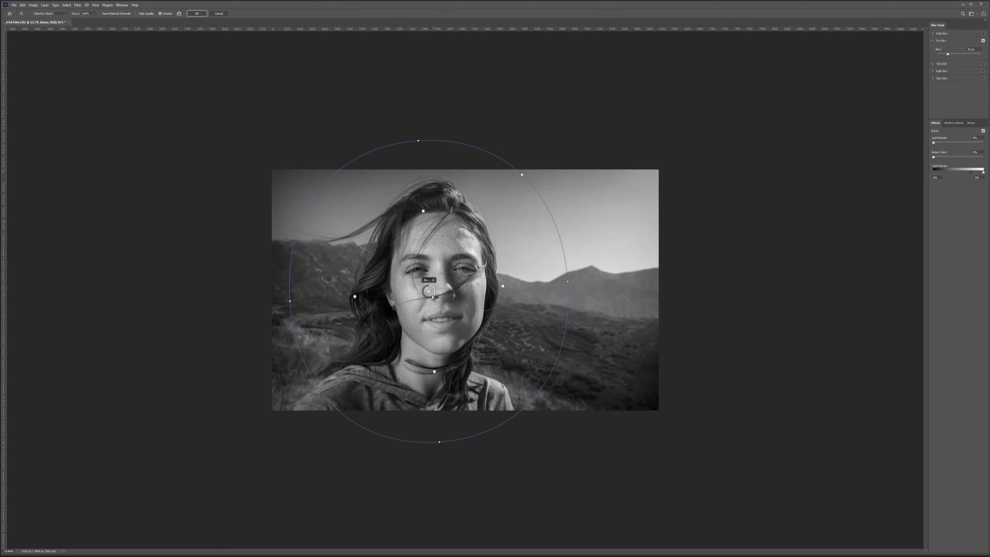
pyautogui.press('Return')
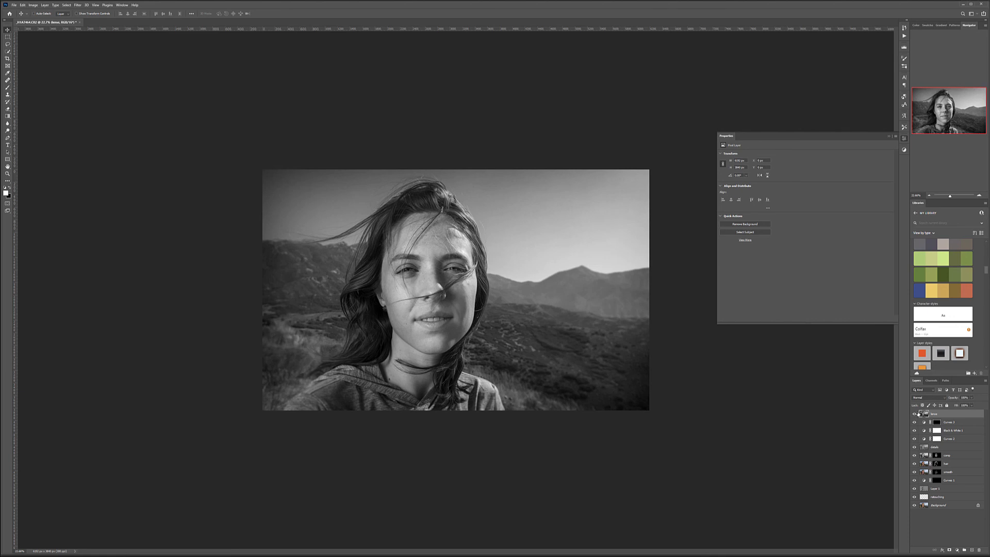
# Step: Add a white text caption with the photographer's full name followed by "Photography", and shrink its font to a small signature size
pyautogui.click(7, 146)
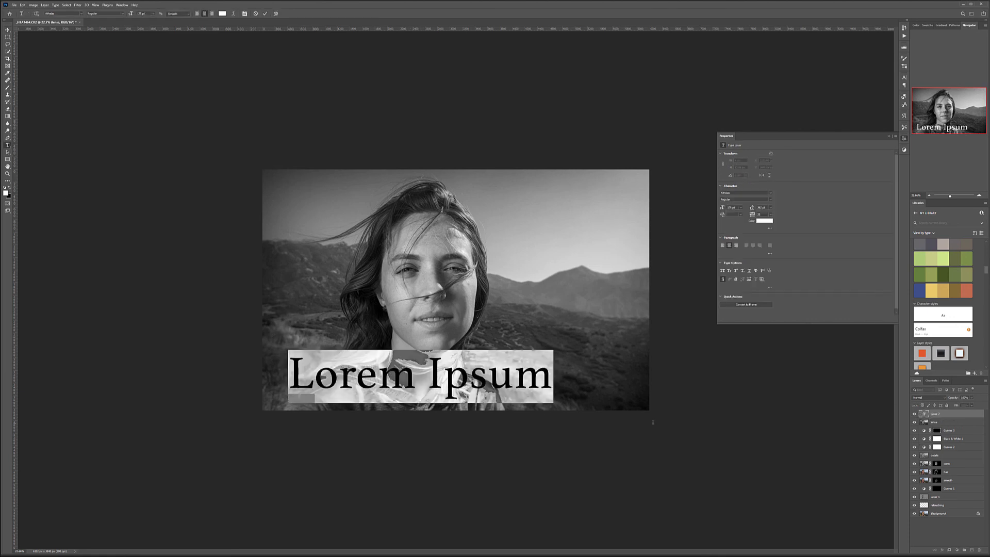
pyautogui.write('Vladim')
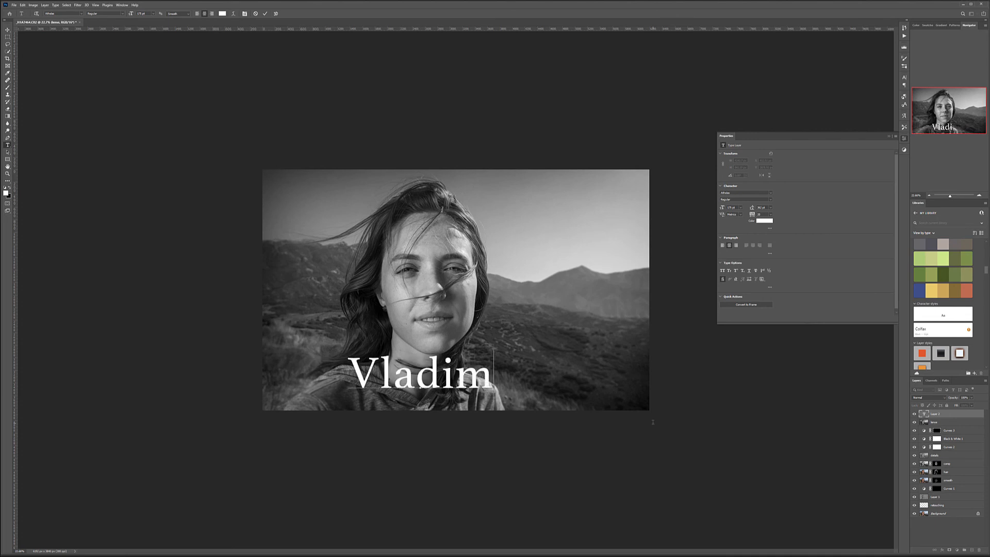
pyautogui.write('ir Chopine')
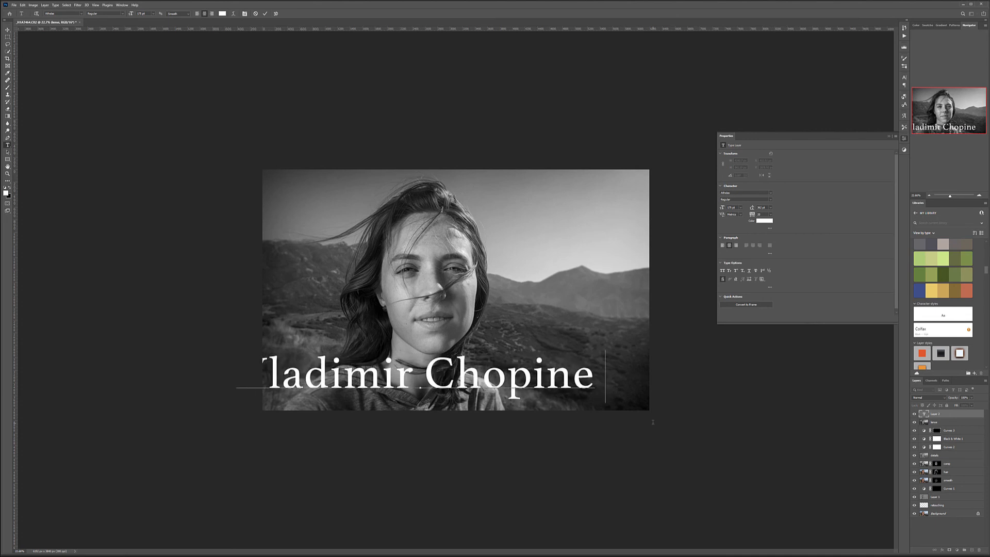
pyautogui.write(' Photogra')
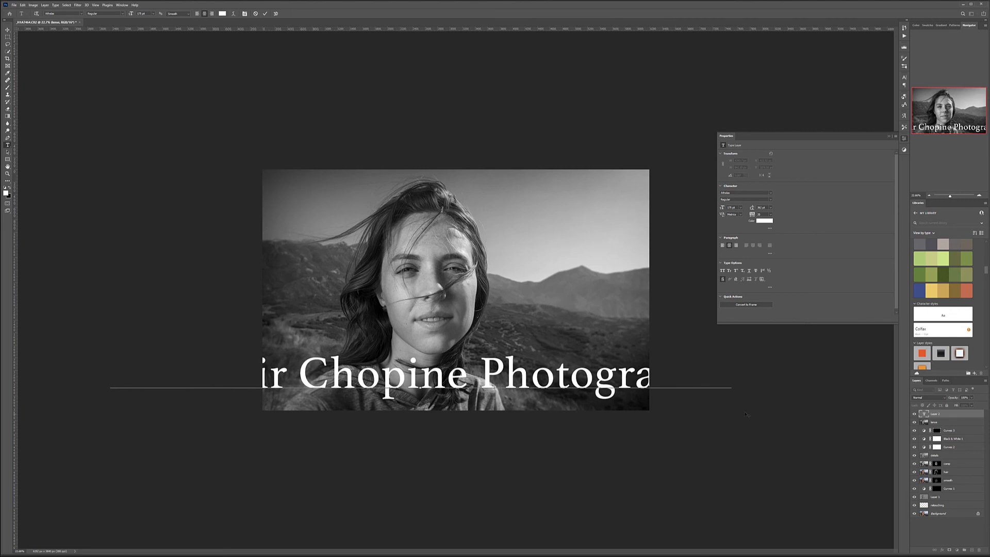
pyautogui.click(923, 416)
pyautogui.doubleClick(924, 415)
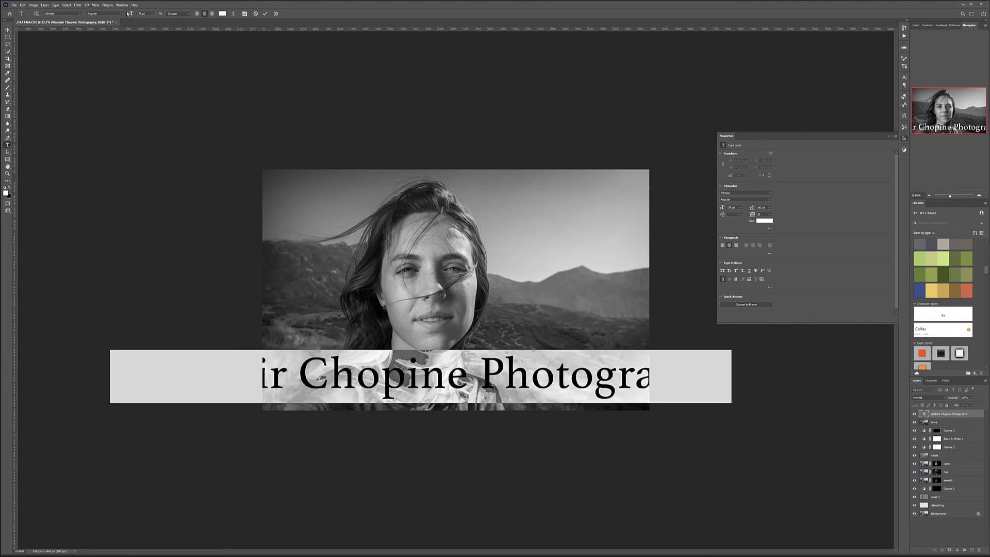
pyautogui.moveTo(133, 14); pyautogui.dragTo(89, 11)
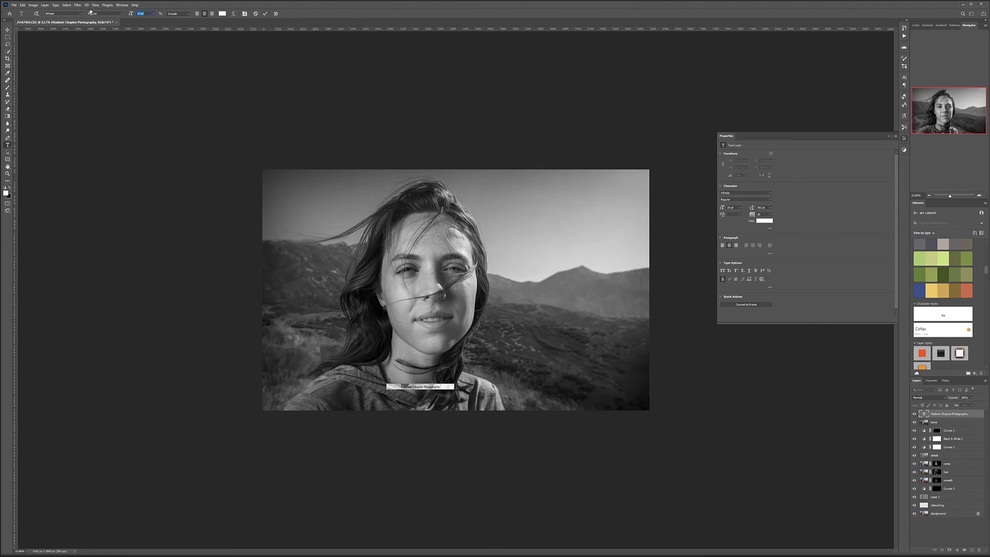
# Step: Move the caption into the photo's lower-right corner and lower its layer opacity until it is barely perceptible
pyautogui.click(7, 30)
pyautogui.moveTo(493, 398); pyautogui.dragTo(619, 403)
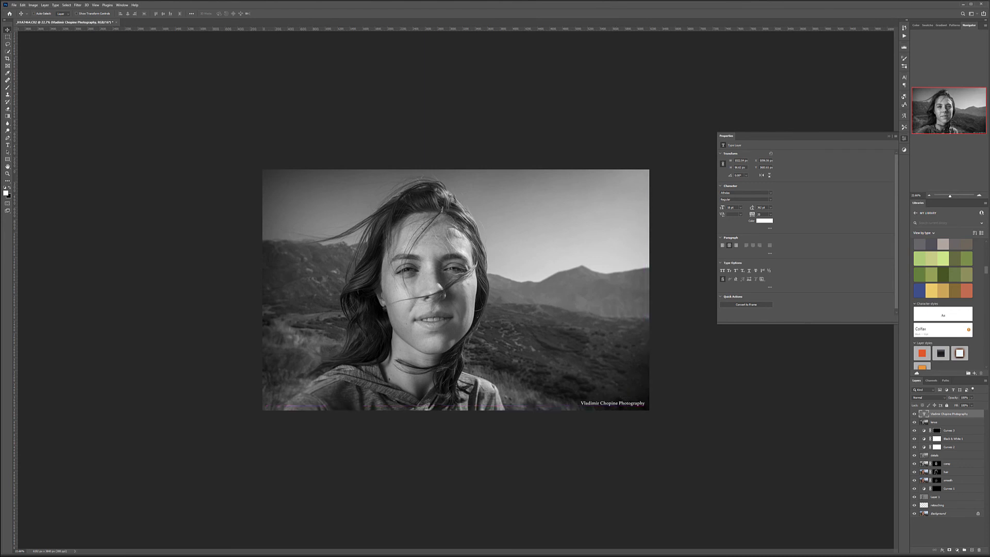
pyautogui.click(974, 398)
pyautogui.moveTo(947, 405); pyautogui.dragTo(947, 404)
# Step: Group all layers above the Background, from the caption down to the retouching layer, and name the group retouch
pyautogui.keyDown('shift'); pyautogui.click(957, 505); pyautogui.keyUp('shift')
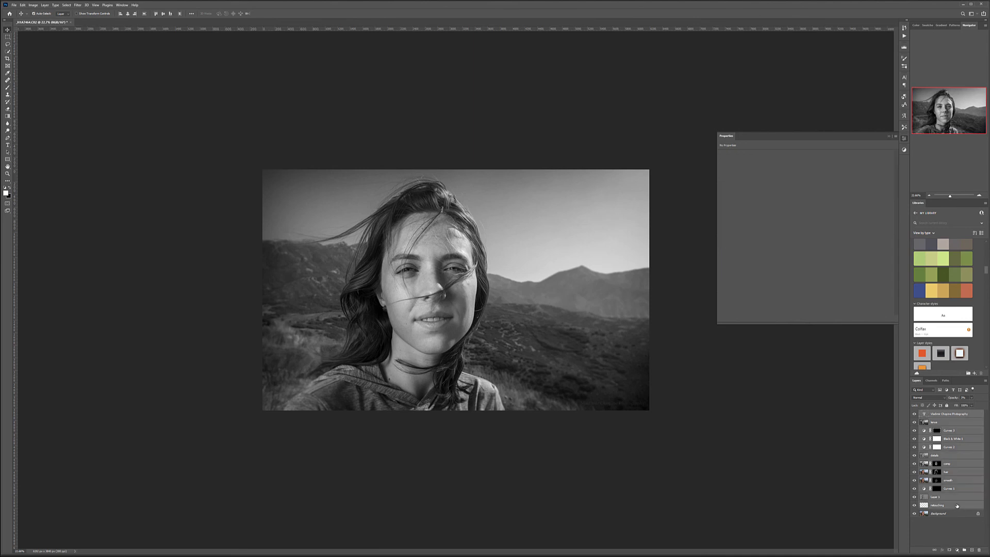
pyautogui.hotkey('ctrl', 'g')
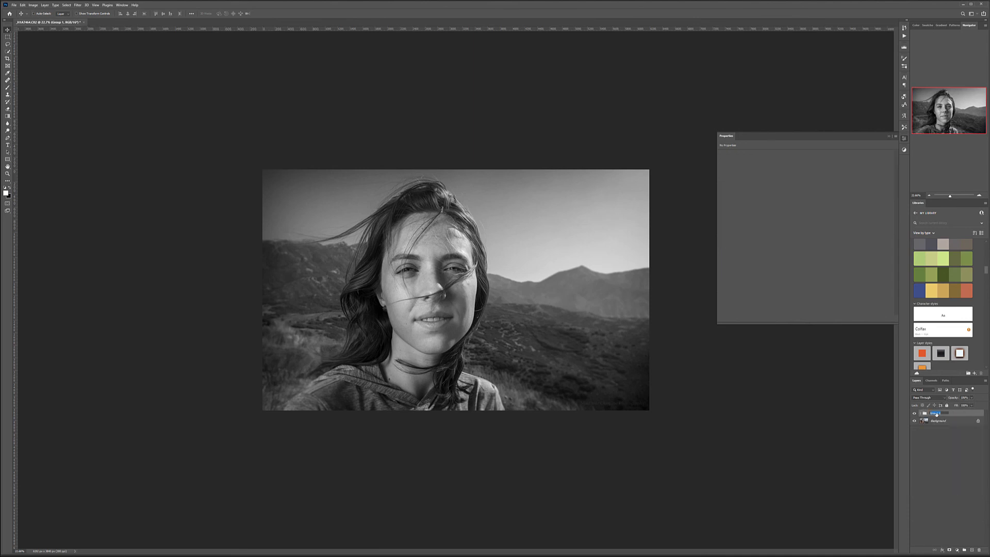
pyautogui.write('re')
pyautogui.press('Return')
# Step: Toggle the retouch group's visibility off and on to compare the original colour photo with the finished edit
pyautogui.click(914, 413)
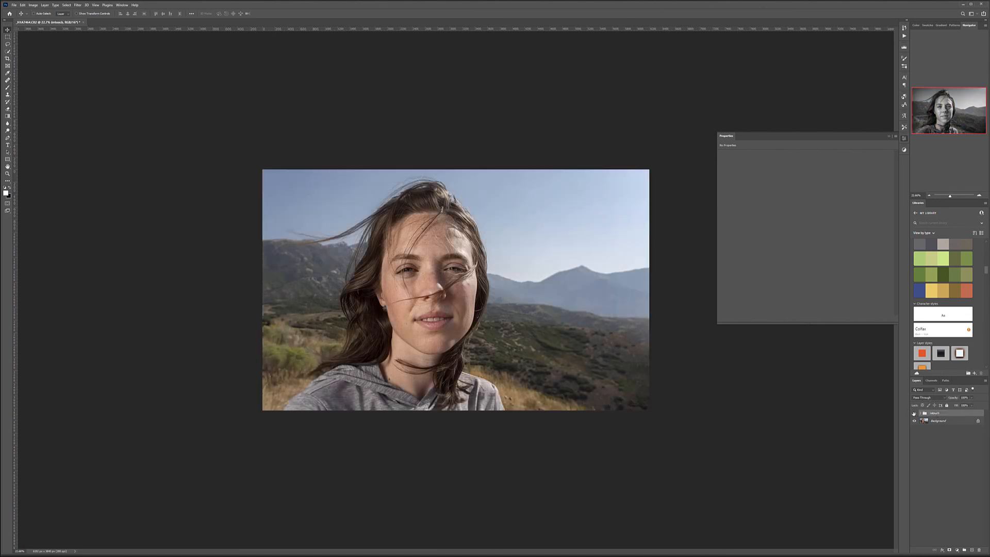
pyautogui.click(914, 413)
pyautogui.click(914, 413)
pyautogui.click(914, 413)
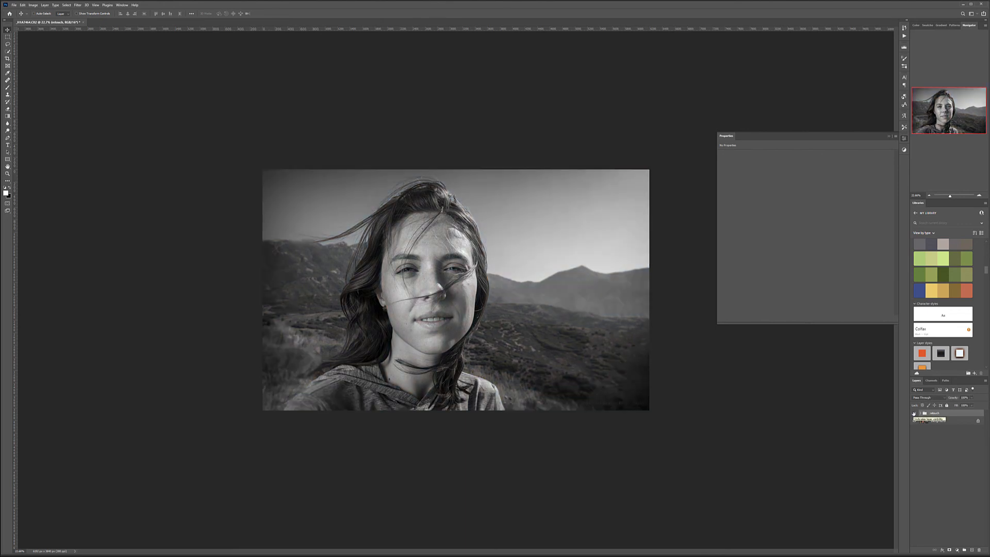